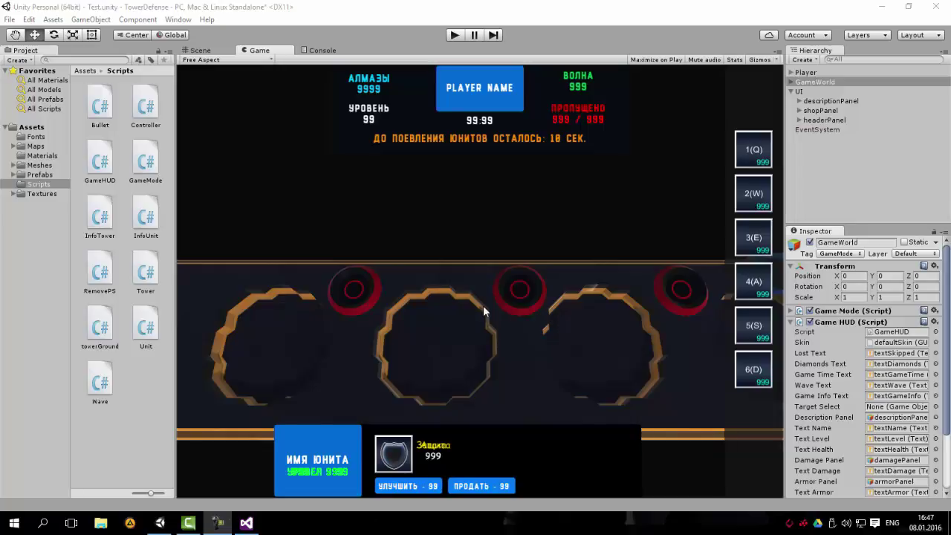
Orbit the level in the Scene view to inspect the track, then return to the Game view
{"action": "left_click", "coordinate": [198, 49]}
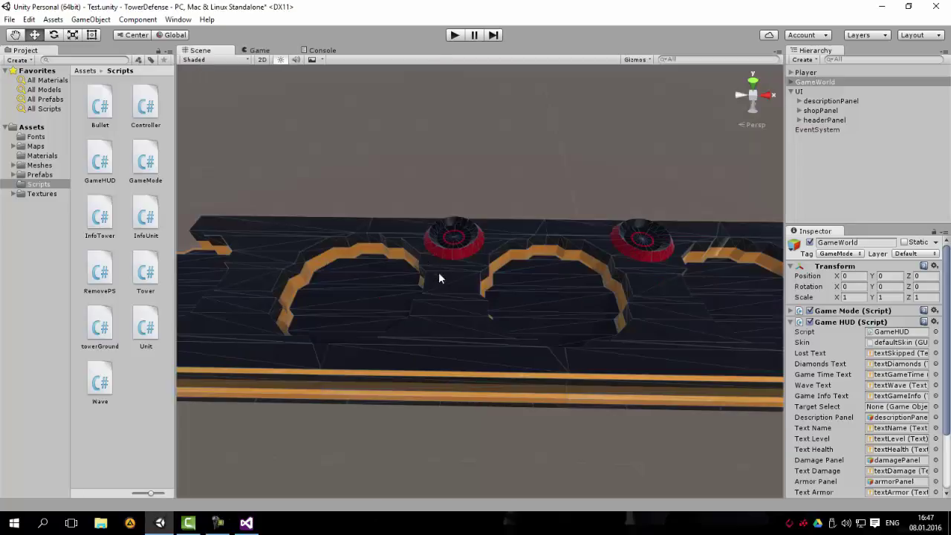
{"action": "mouse_move", "coordinate": [438, 272]}
{"action": "left_mouse_down"}
{"action": "mouse_move", "coordinate": [346, 265]}
{"action": "mouse_move", "coordinate": [600, 292]}
{"action": "mouse_move", "coordinate": [474, 296]}
{"action": "mouse_move", "coordinate": [511, 325]}
{"action": "left_mouse_up"}
{"action": "left_click_drag", "start_coordinate": [344, 295], "coordinate": [450, 303]}
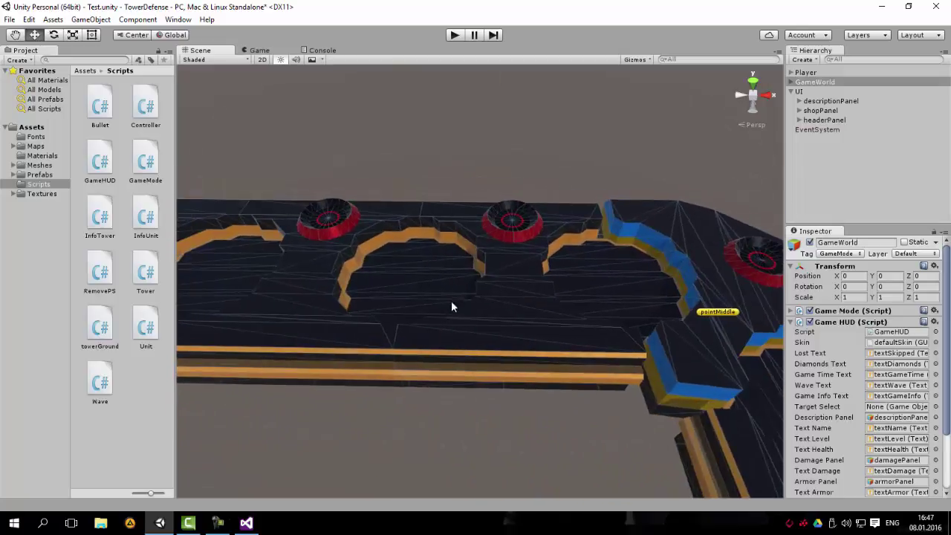
{"action": "left_click", "coordinate": [253, 51]}
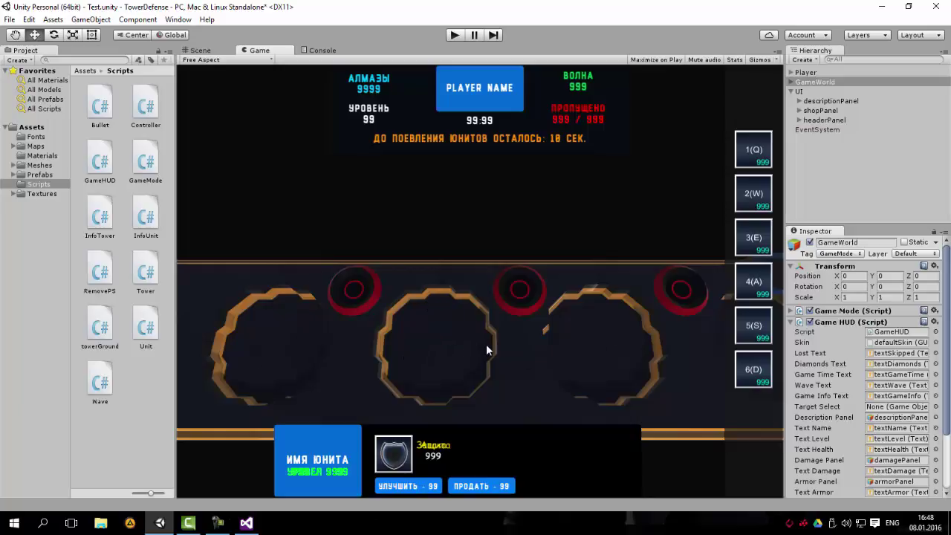
Rename the gameOver method in GameMode.cs to GameOver
{"action": "left_click", "coordinate": [246, 522]}
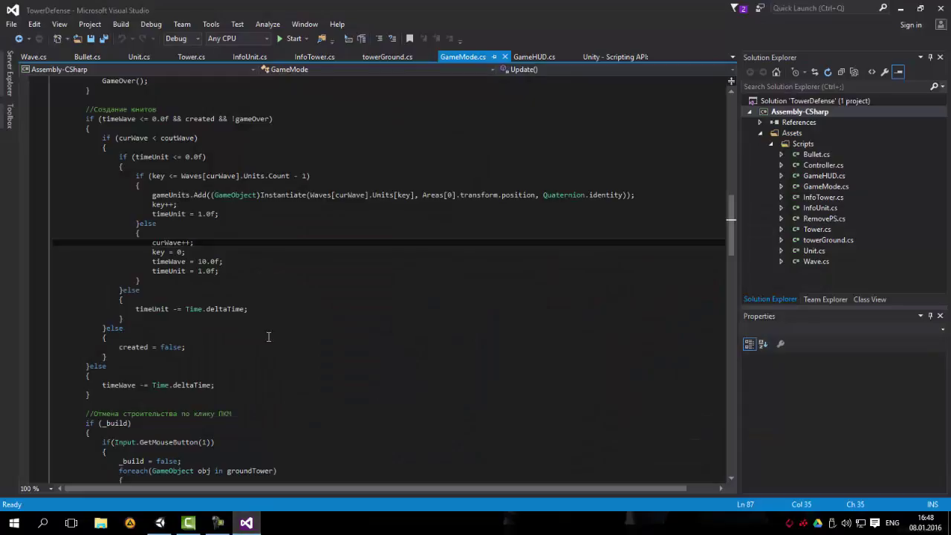
{"action": "scroll", "coordinate": [269, 338], "scroll_direction": "down", "scroll_amount": 1}
{"action": "scroll", "coordinate": [228, 362], "scroll_direction": "down", "scroll_amount": 1}
{"action": "scroll", "coordinate": [228, 362], "scroll_direction": "down", "scroll_amount": 7}
{"action": "scroll", "coordinate": [228, 362], "scroll_direction": "down", "scroll_amount": 4}
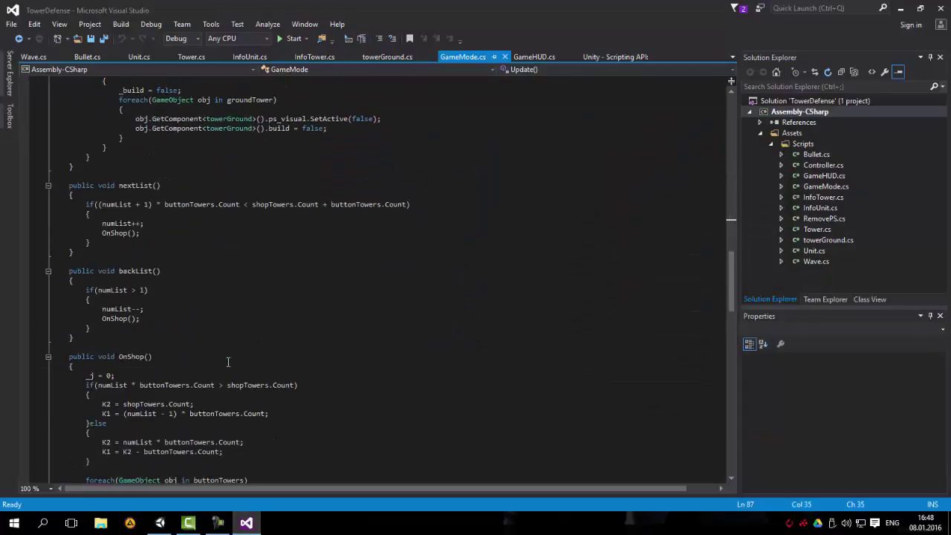
{"action": "scroll", "coordinate": [228, 362], "scroll_direction": "down", "scroll_amount": 8}
{"action": "scroll", "coordinate": [228, 362], "scroll_direction": "down", "scroll_amount": 4}
{"action": "left_click", "coordinate": [118, 385]}
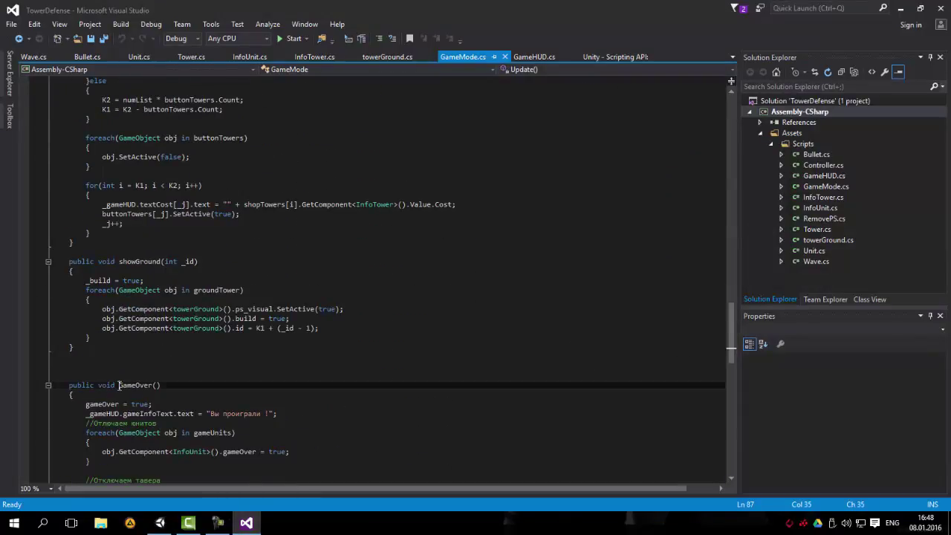
{"action": "key", "text": "Delete"}
{"action": "type", "text": "G"}
Review the GameOver method body and the unit-spawning timer block in Update, then return to Unity
{"action": "scroll", "coordinate": [172, 305], "scroll_direction": "down", "scroll_amount": 3}
{"action": "left_click", "coordinate": [172, 305]}
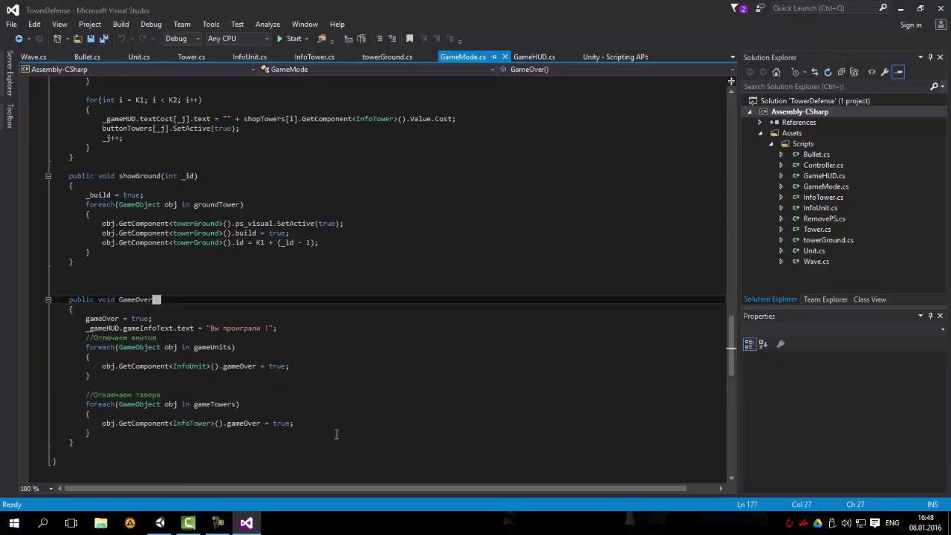
{"action": "left_click_drag", "start_coordinate": [334, 423], "coordinate": [53, 318]}
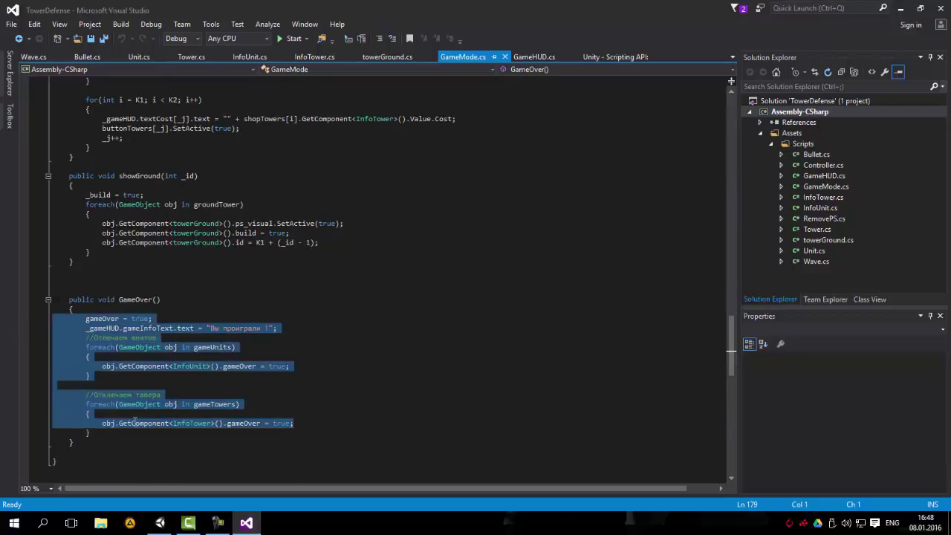
{"action": "left_click_drag", "start_coordinate": [112, 443], "coordinate": [2, 309]}
{"action": "scroll", "coordinate": [488, 299], "scroll_direction": "up", "scroll_amount": 3}
{"action": "scroll", "coordinate": [354, 302], "scroll_direction": "up", "scroll_amount": 10}
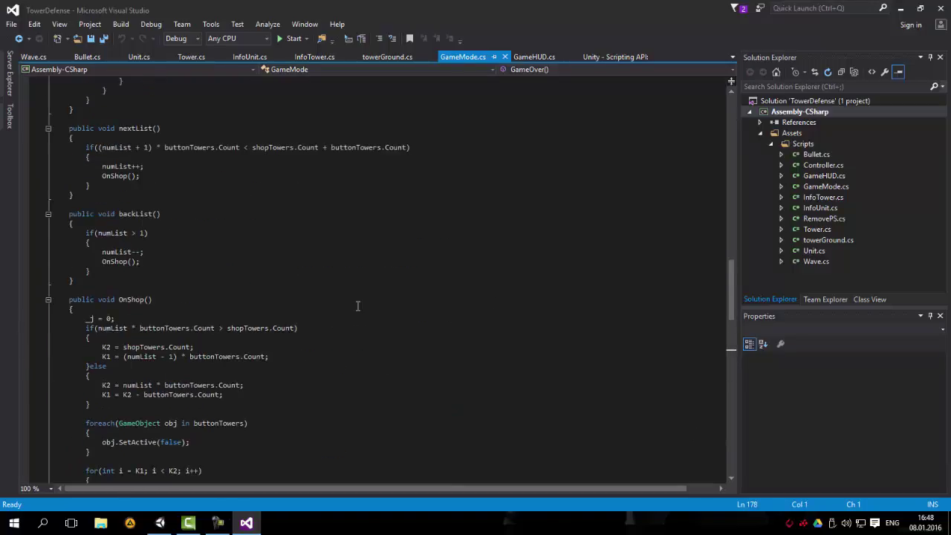
{"action": "scroll", "coordinate": [352, 320], "scroll_direction": "up", "scroll_amount": 4}
{"action": "scroll", "coordinate": [309, 312], "scroll_direction": "up", "scroll_amount": 8}
{"action": "scroll", "coordinate": [342, 334], "scroll_direction": "up", "scroll_amount": 4}
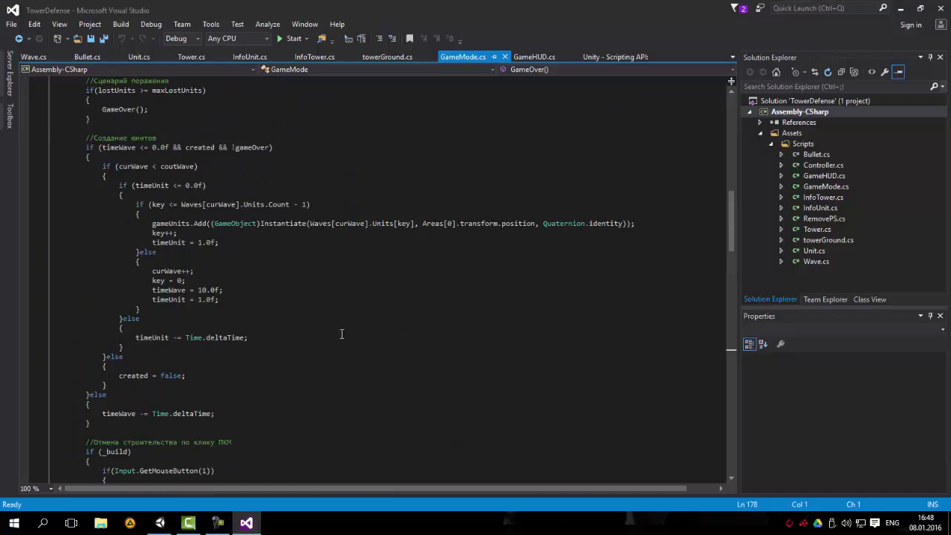
{"action": "left_click", "coordinate": [242, 300]}
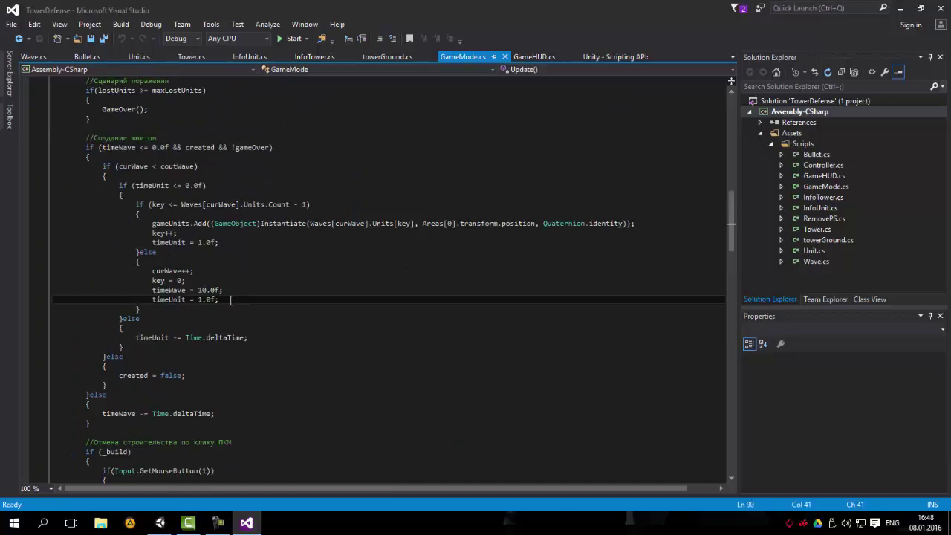
{"action": "left_click_drag", "start_coordinate": [230, 299], "coordinate": [14, 189]}
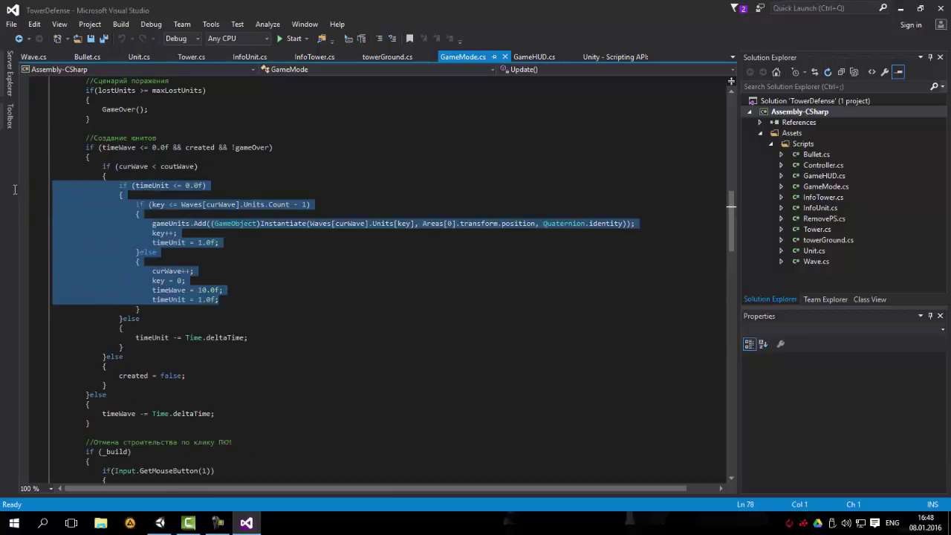
{"action": "left_click", "coordinate": [242, 303]}
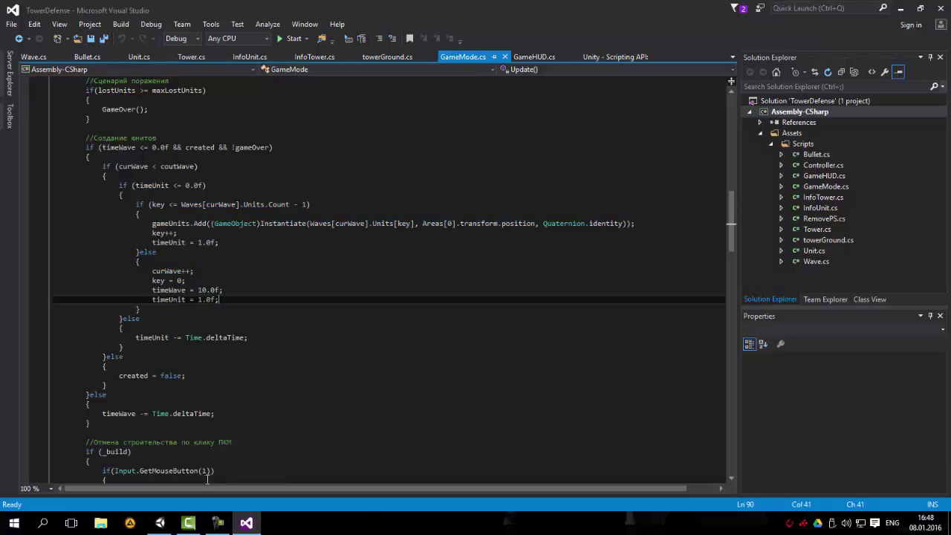
{"action": "left_click", "coordinate": [160, 522]}
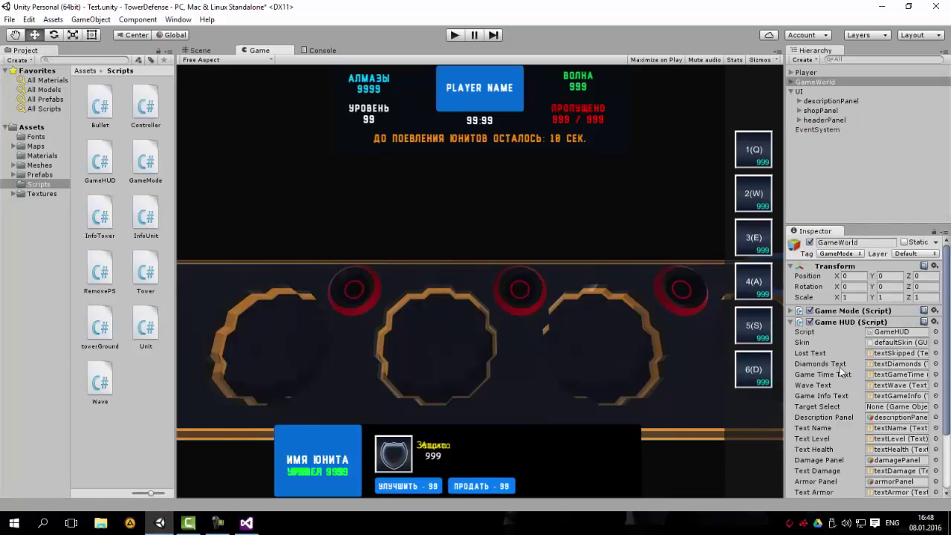
Scroll the GameWorld Inspector, then return to GameMode.cs in Visual Studio
{"action": "scroll", "coordinate": [840, 367], "scroll_direction": "down", "scroll_amount": 3}
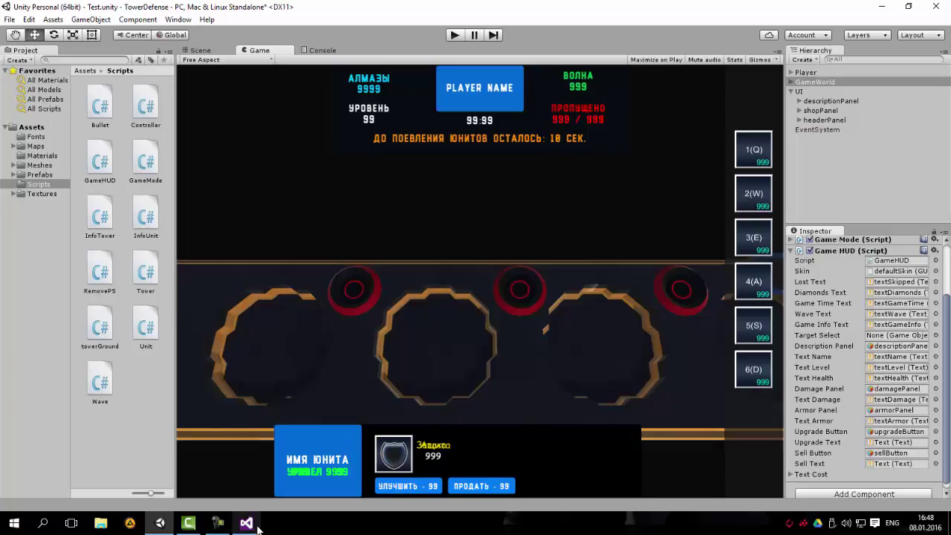
{"action": "mouse_move", "coordinate": [254, 525]}
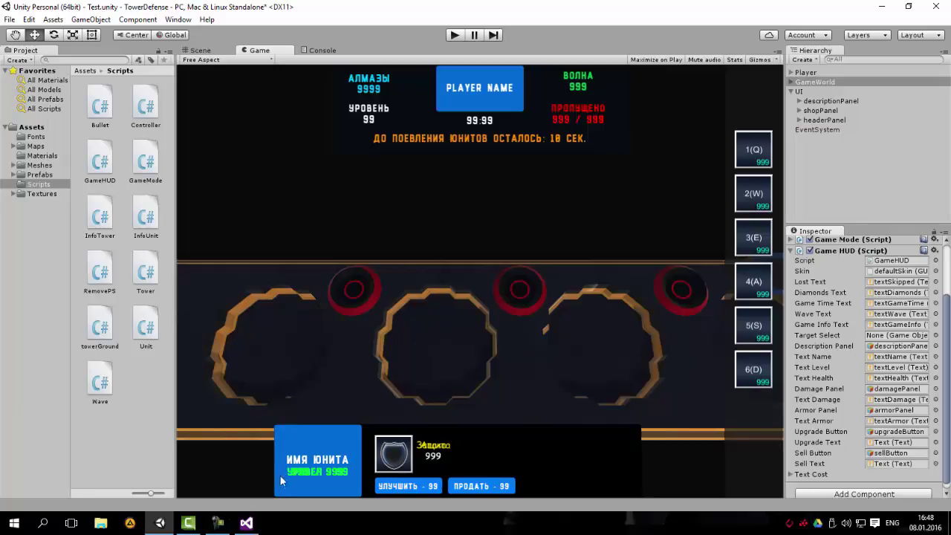
{"action": "left_click", "coordinate": [246, 523]}
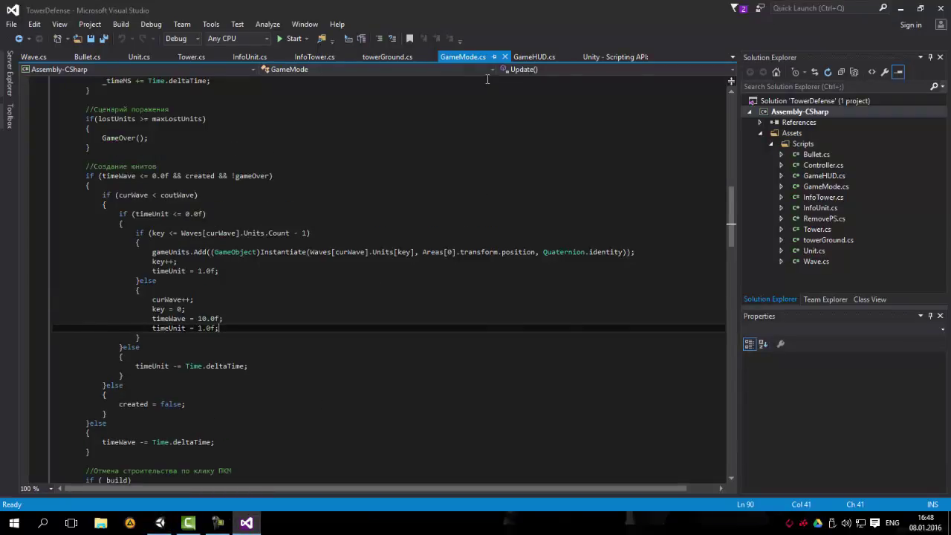
Review the wave-spawning if/else block and the four lines that start the next wave
{"action": "scroll", "coordinate": [188, 228], "scroll_direction": "down", "scroll_amount": 1}
{"action": "scroll", "coordinate": [94, 142], "scroll_direction": "down", "scroll_amount": 2}
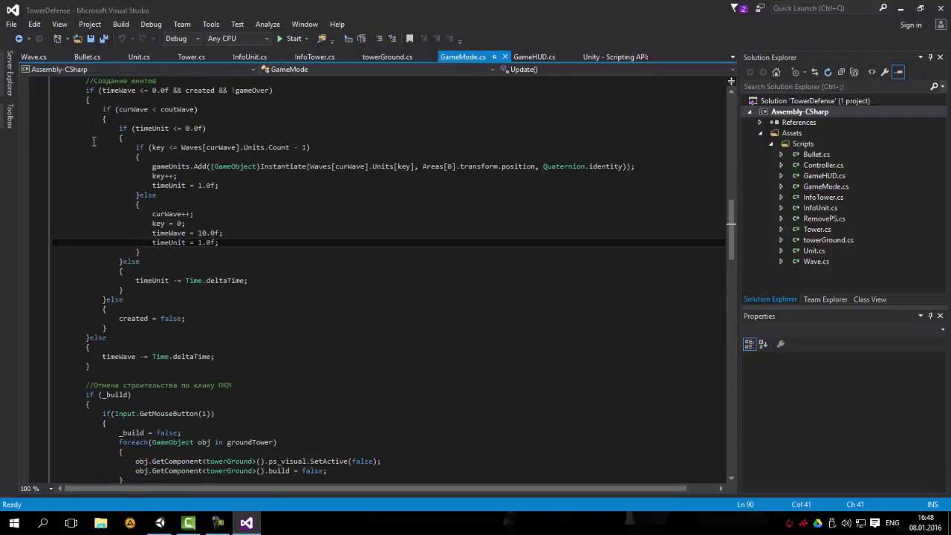
{"action": "left_click_drag", "start_coordinate": [98, 90], "coordinate": [304, 91]}
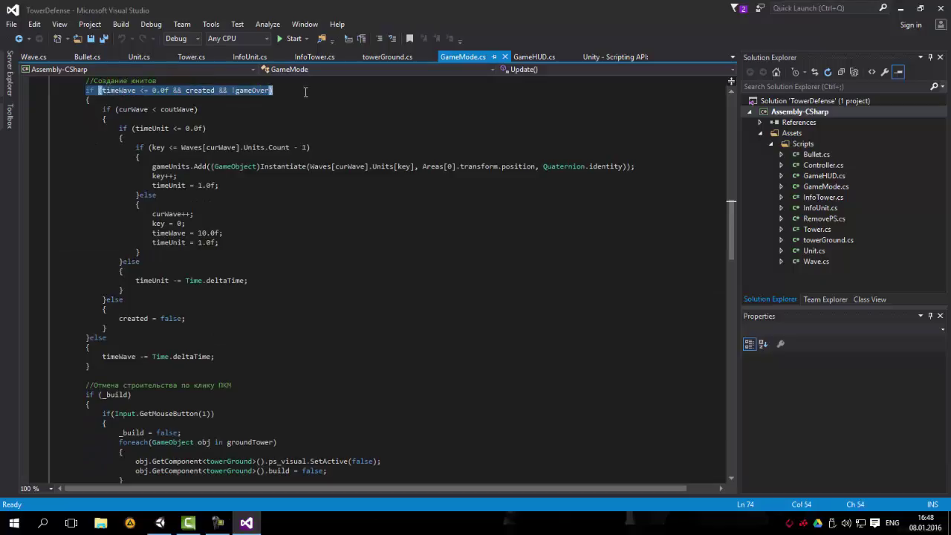
{"action": "left_click_drag", "start_coordinate": [86, 90], "coordinate": [233, 369]}
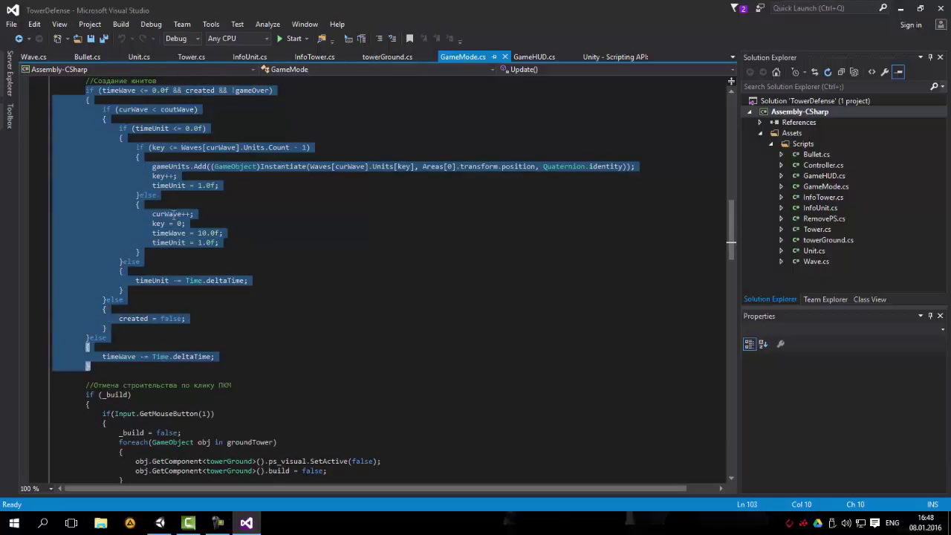
{"action": "left_click", "coordinate": [263, 280]}
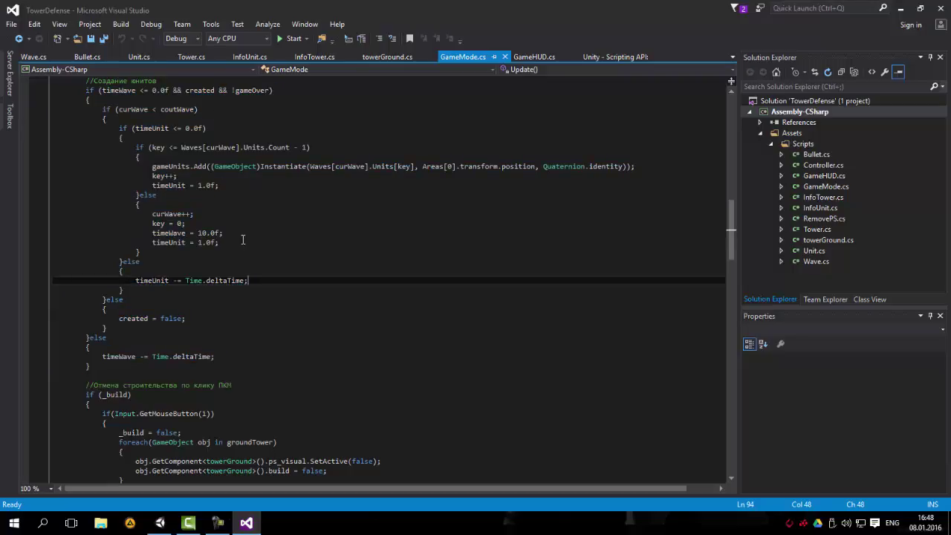
{"action": "scroll", "coordinate": [171, 141], "scroll_direction": "up", "scroll_amount": 1}
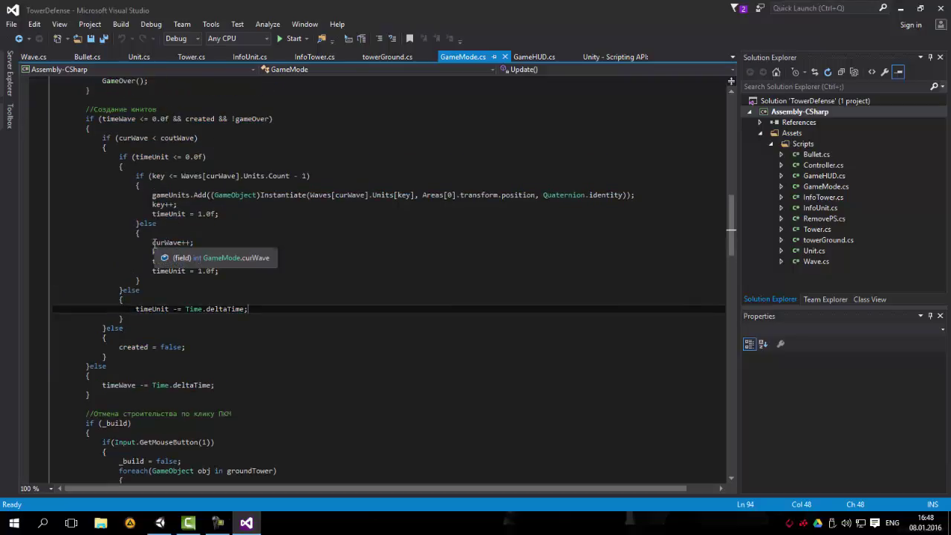
{"action": "left_click_drag", "start_coordinate": [152, 242], "coordinate": [223, 262]}
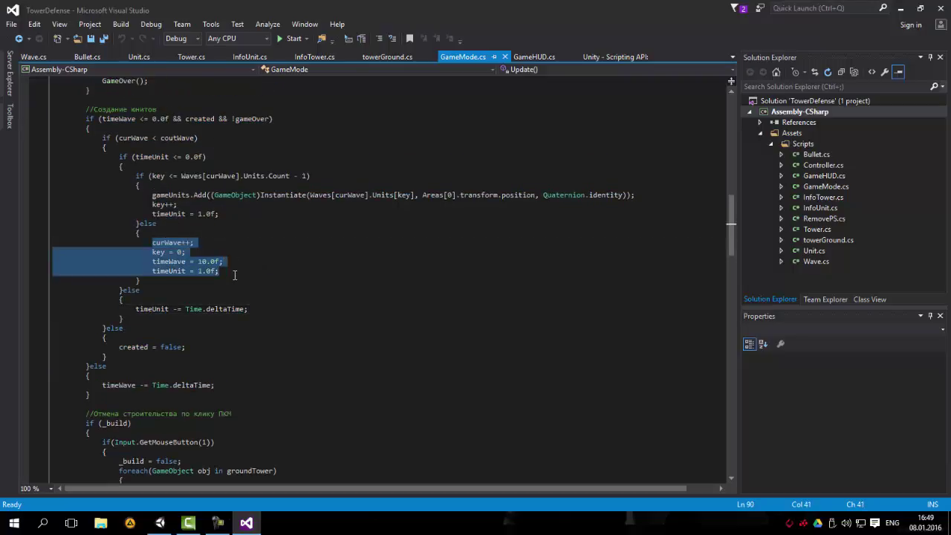
{"action": "left_click", "coordinate": [227, 272]}
{"action": "left_click_drag", "start_coordinate": [229, 272], "coordinate": [7, 244]}
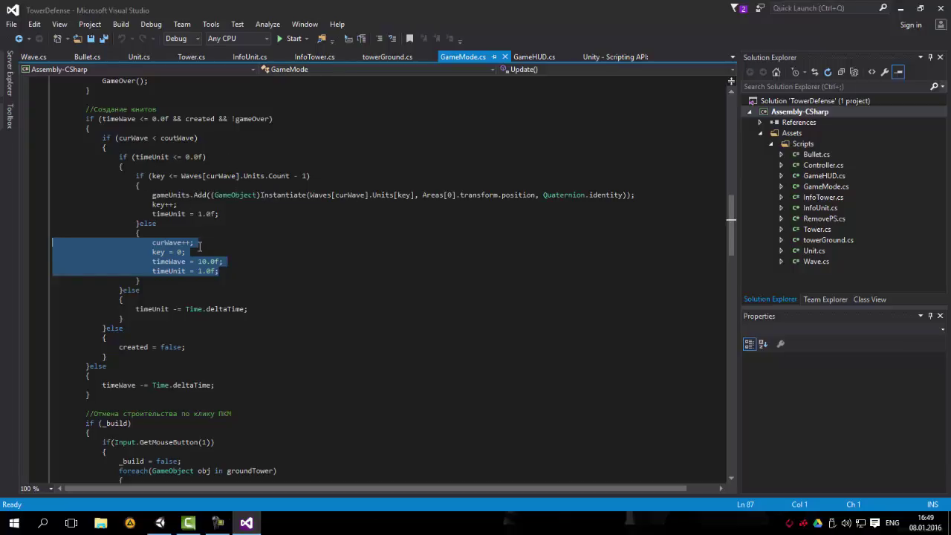
Inspect the curWave++, timeWave = 10.0f and timeUnit reset lines, leaving them unchanged
{"action": "left_click", "coordinate": [153, 243]}
{"action": "left_click", "coordinate": [214, 242], "text": "shift"}
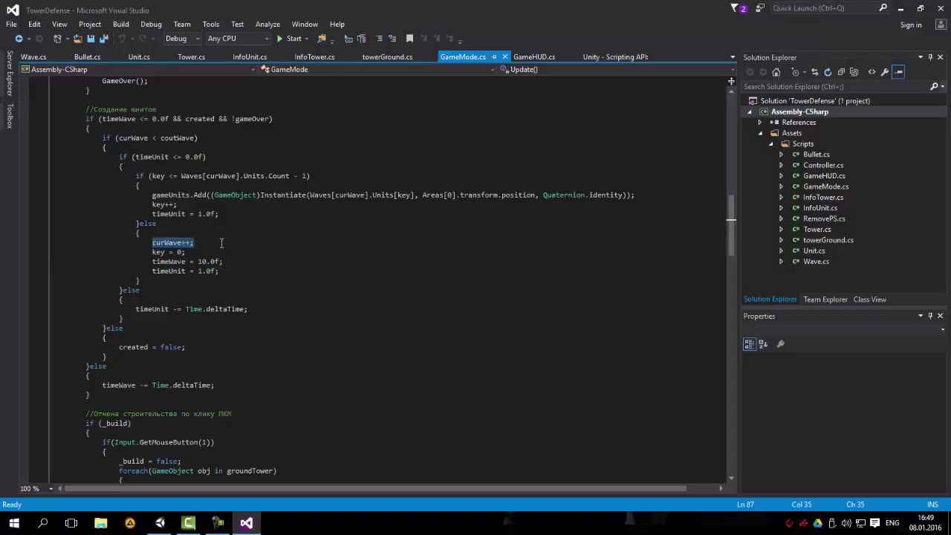
{"action": "left_click_drag", "start_coordinate": [152, 251], "coordinate": [251, 264]}
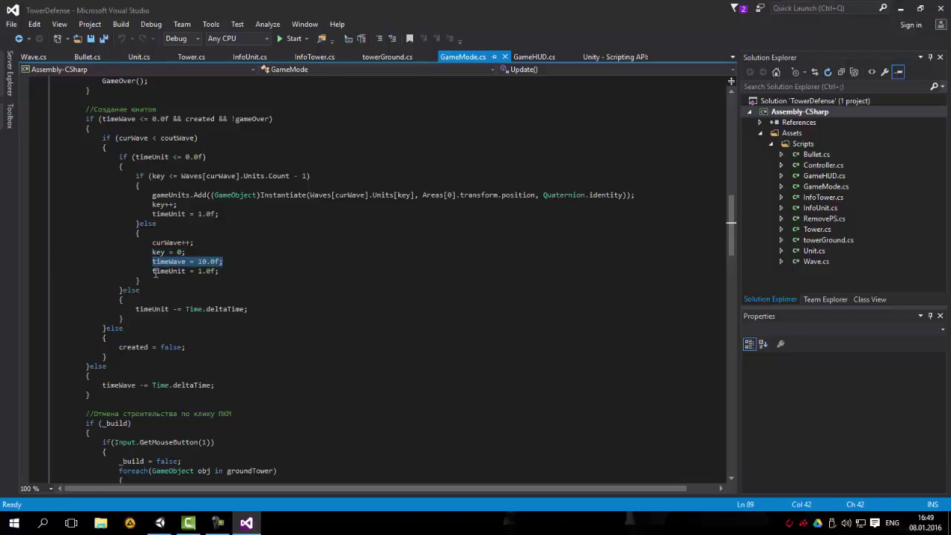
{"action": "left_click_drag", "start_coordinate": [153, 272], "coordinate": [223, 271]}
{"action": "left_click", "coordinate": [225, 272]}
{"action": "key", "text": "Up"}
{"action": "key", "text": "Up"}
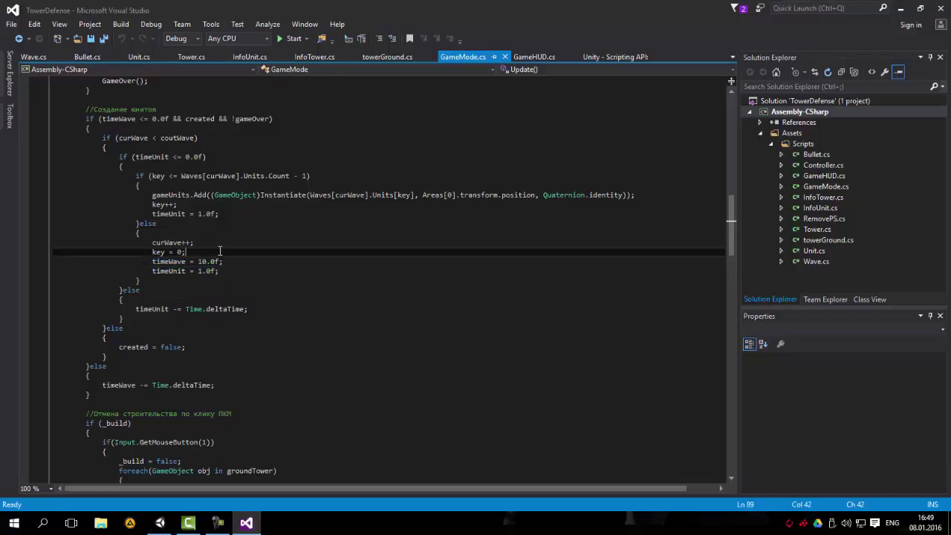
{"action": "key", "text": "Up"}
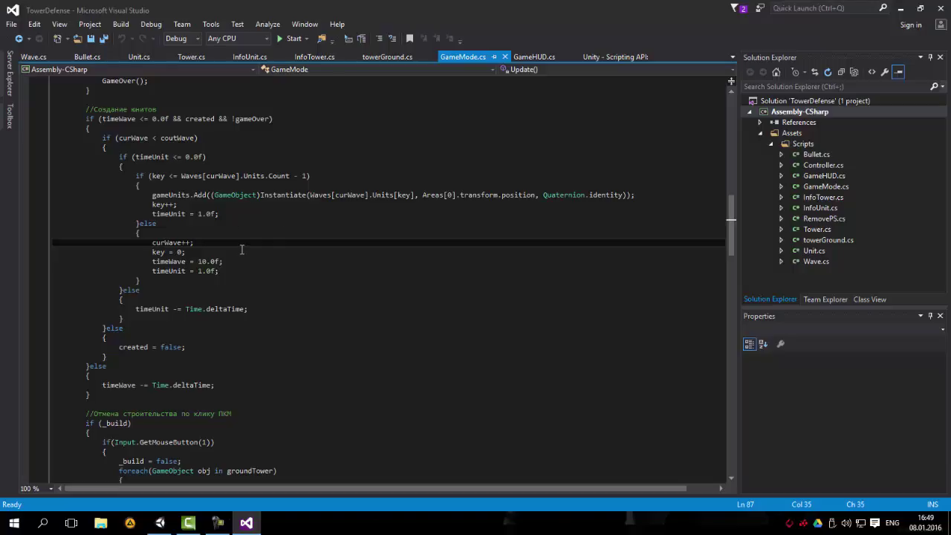
{"action": "left_click", "coordinate": [229, 212]}
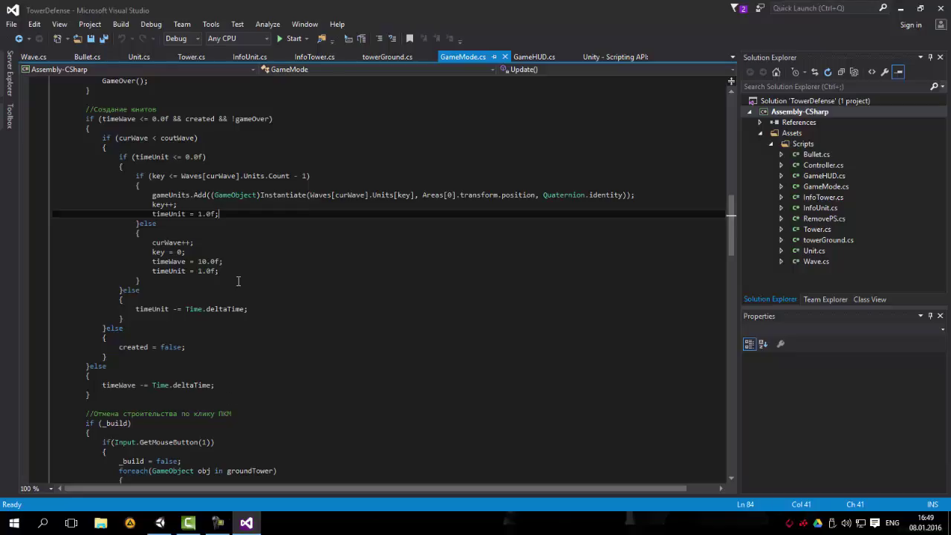
{"action": "left_click", "coordinate": [158, 523]}
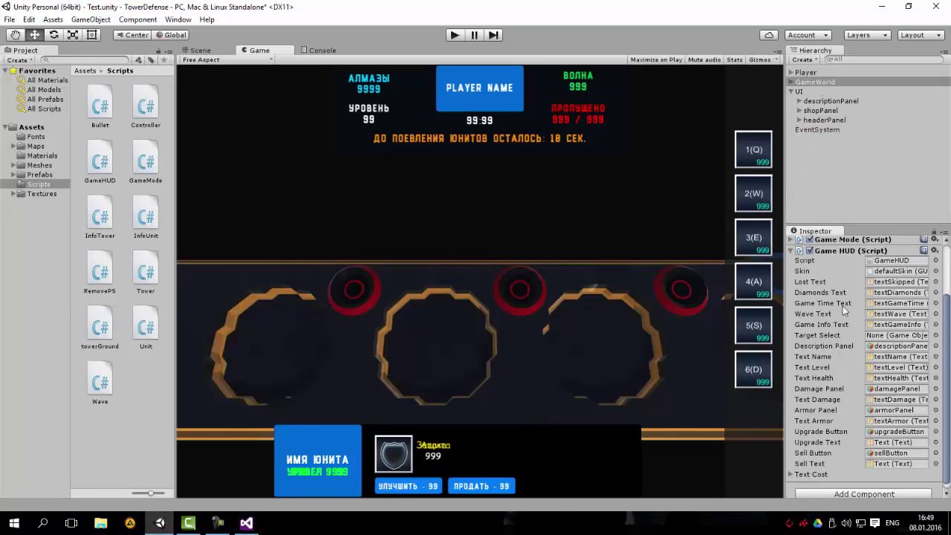
Expand Game Mode (Script) and its Game Units list, confirming Size stays at 0
{"action": "scroll", "coordinate": [844, 310], "scroll_direction": "up", "scroll_amount": 2}
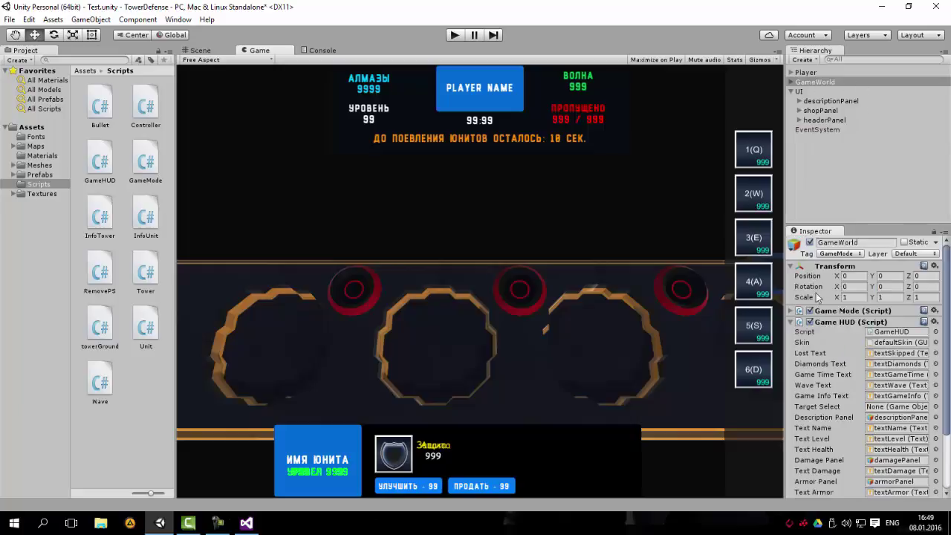
{"action": "left_click", "coordinate": [792, 311]}
{"action": "scroll", "coordinate": [828, 325], "scroll_direction": "down", "scroll_amount": 2}
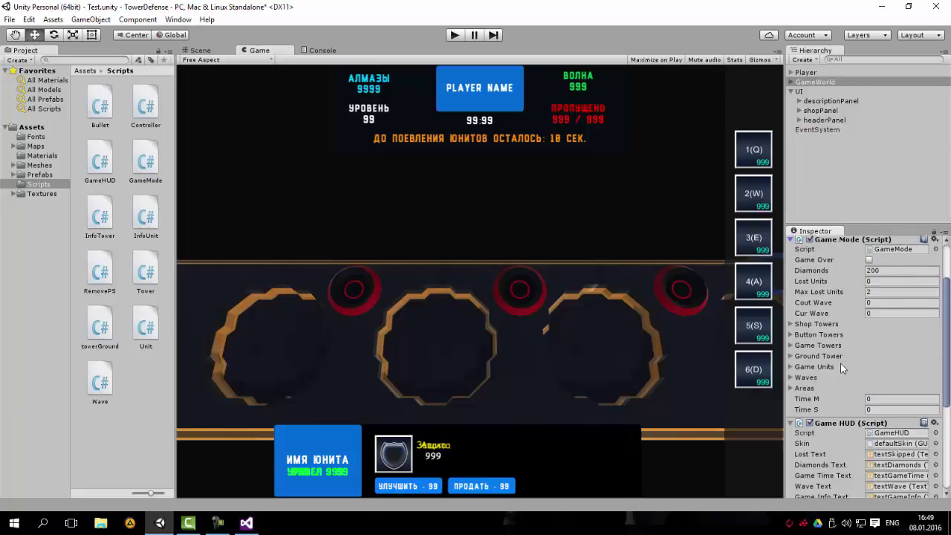
{"action": "scroll", "coordinate": [822, 352], "scroll_direction": "down", "scroll_amount": 2}
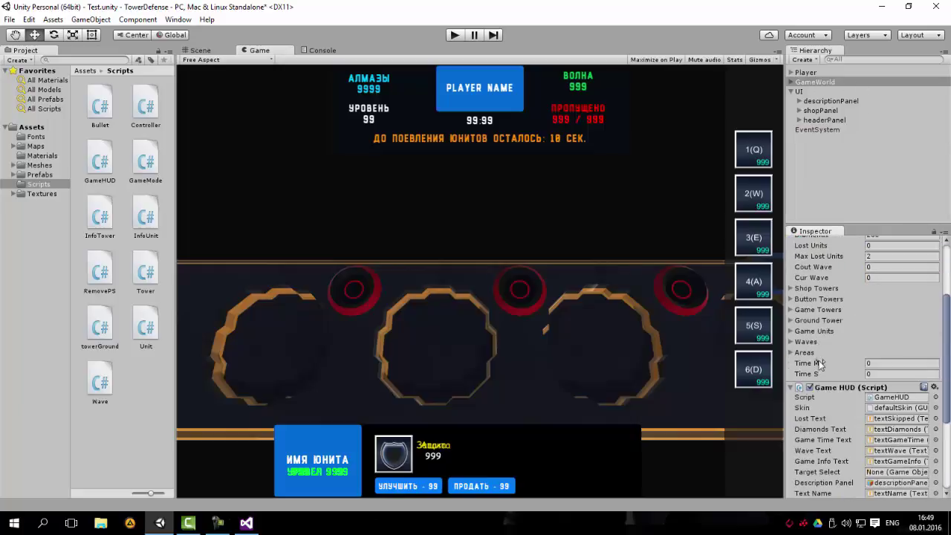
{"action": "left_click", "coordinate": [792, 331]}
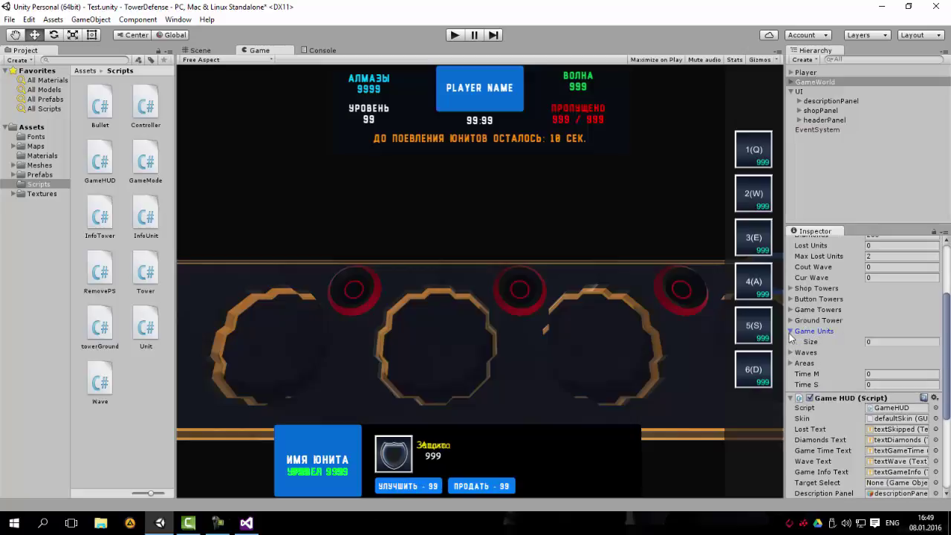
{"action": "left_click", "coordinate": [885, 343]}
{"action": "left_click", "coordinate": [838, 344]}
{"action": "left_click", "coordinate": [884, 340]}
{"action": "left_click", "coordinate": [273, 335]}
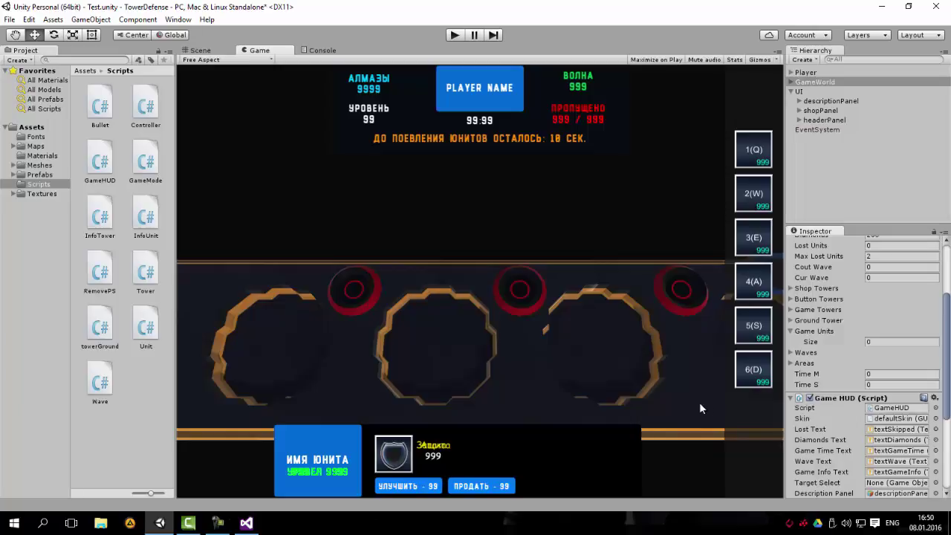
{"action": "left_click", "coordinate": [245, 522]}
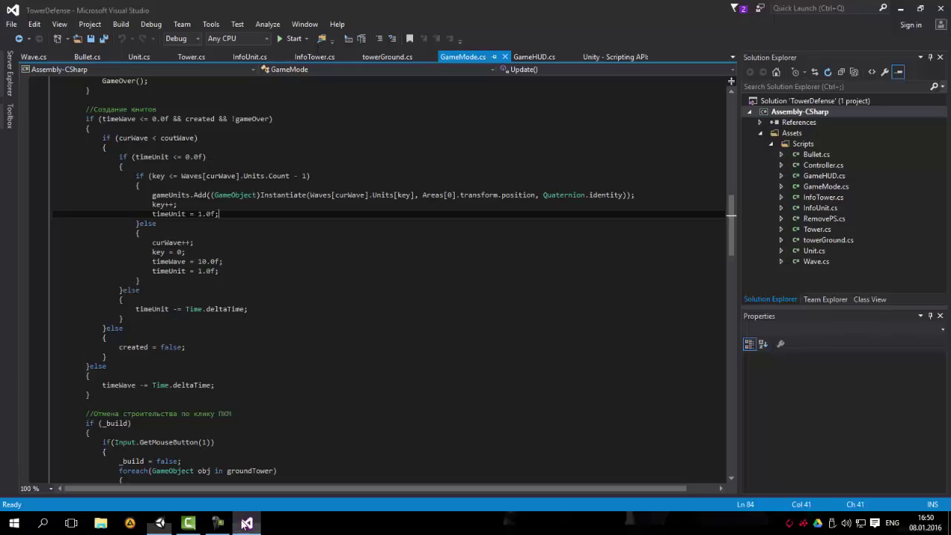
Wrap the curWave++, timeWave and timeUnit reset statements in a new if () { } block
{"action": "left_click", "coordinate": [245, 234]}
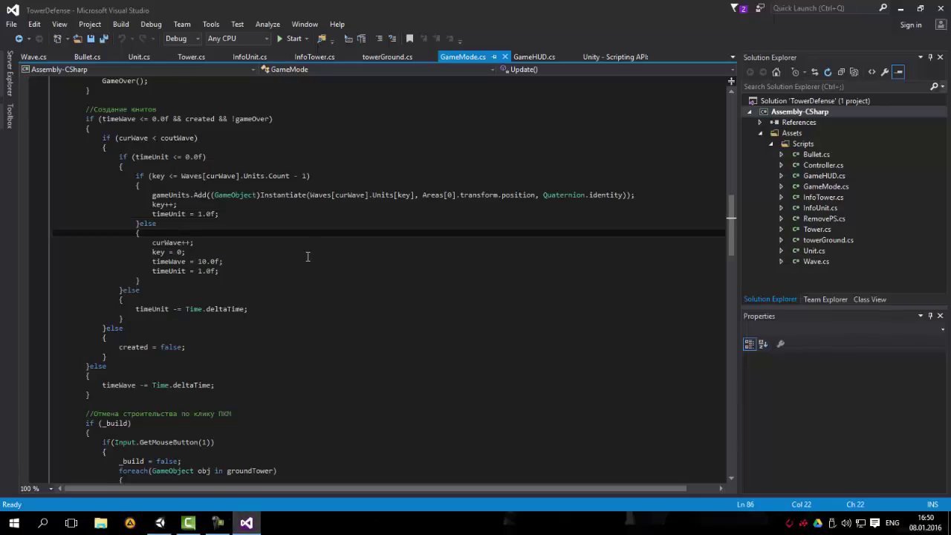
{"action": "scroll", "coordinate": [308, 257], "scroll_direction": "up", "scroll_amount": 1}
{"action": "key", "text": "Return"}
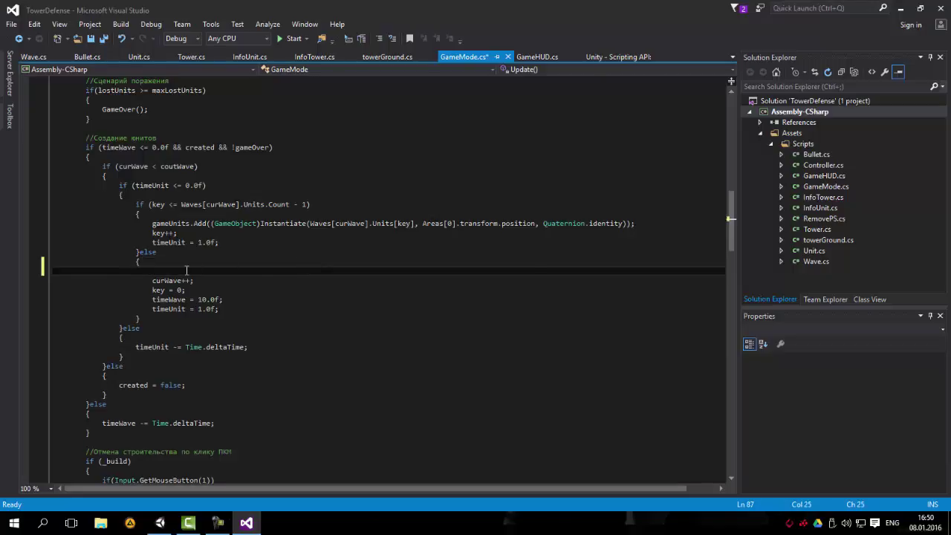
{"action": "type", "text": "if"}
{"action": "type", "text": "()"}
{"action": "key", "text": "Return"}
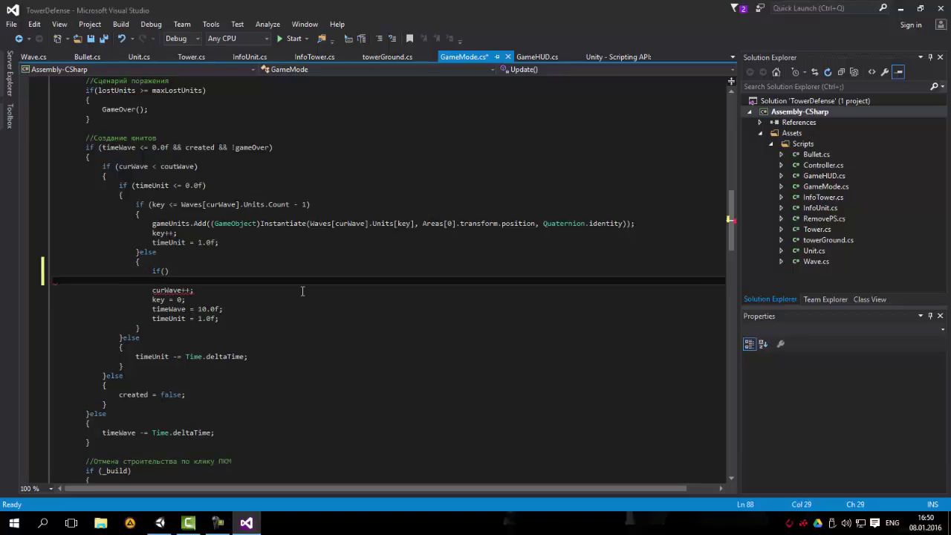
{"action": "type", "text": "{"}
{"action": "key", "text": "Delete"}
{"action": "left_click", "coordinate": [228, 320]}
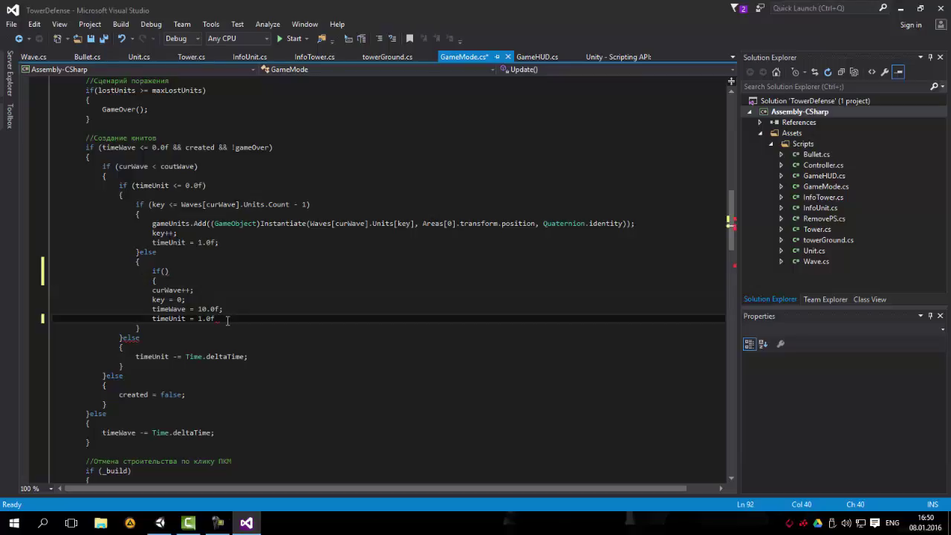
{"action": "key", "text": "Return"}
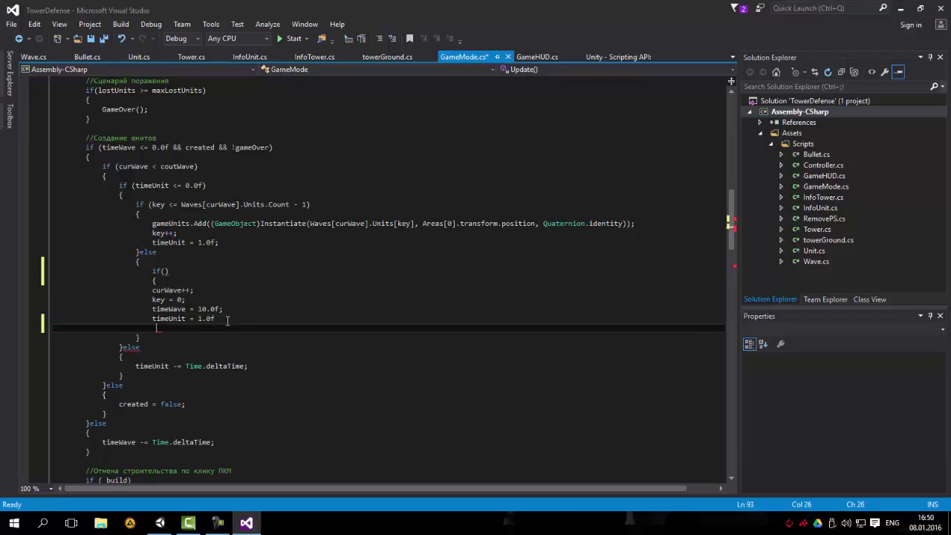
{"action": "type", "text": "}"}
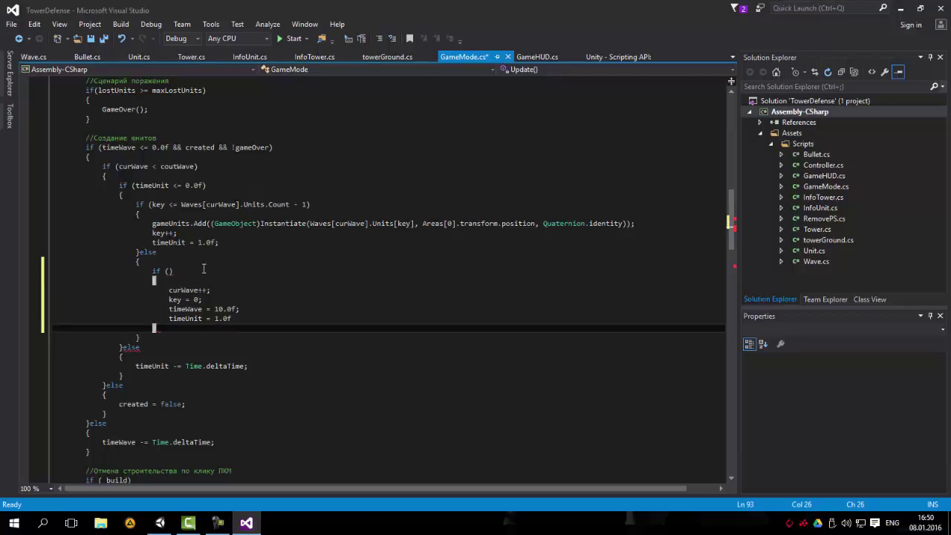
Set the if condition to gameUnits.Count == 0, cross-checking the Game Units list in Unity
{"action": "left_click", "coordinate": [166, 271]}
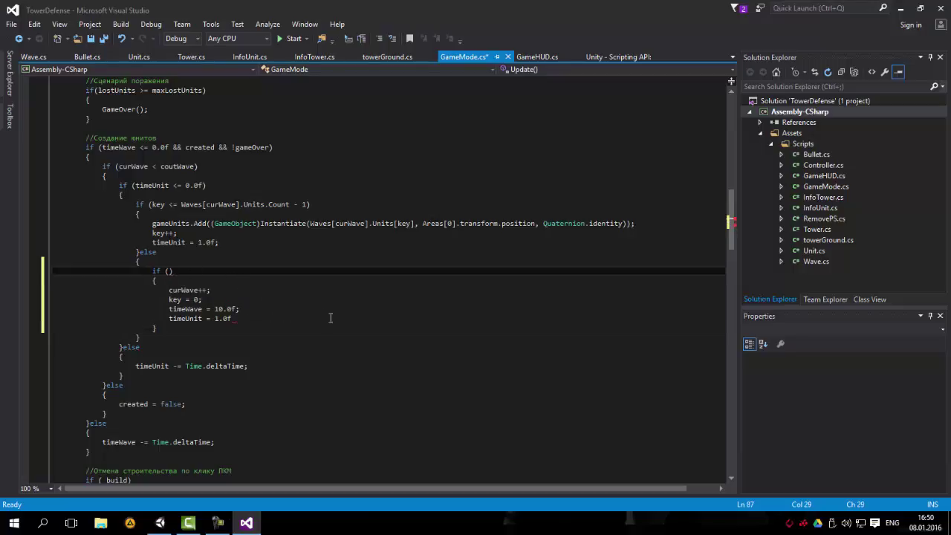
{"action": "scroll", "coordinate": [357, 303], "scroll_direction": "up", "scroll_amount": 2}
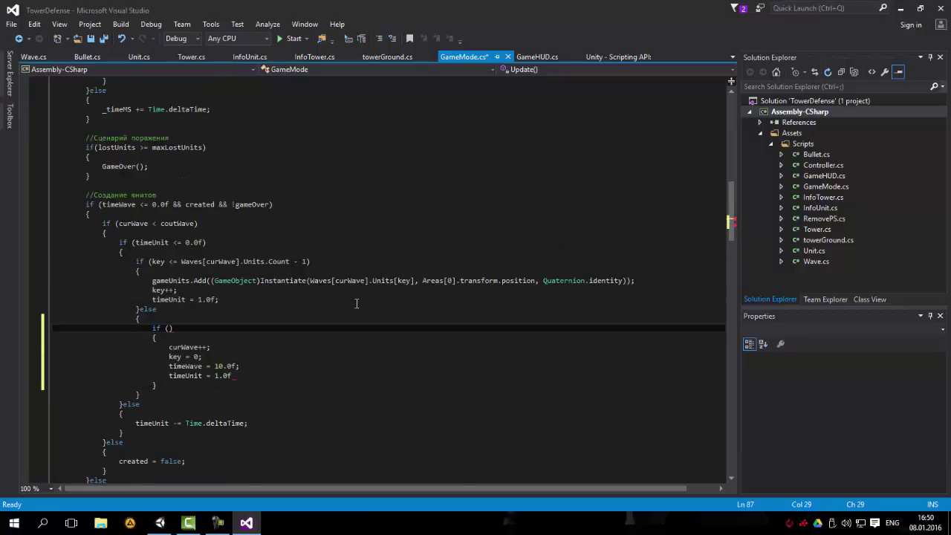
{"action": "type", "text": "gameUnits."}
{"action": "type", "text": "cout"}
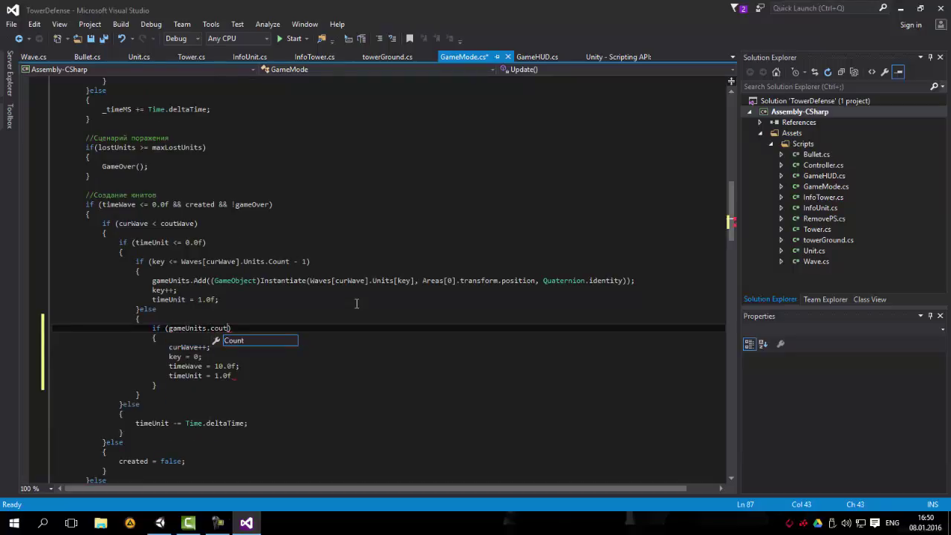
{"action": "key", "text": "Tab"}
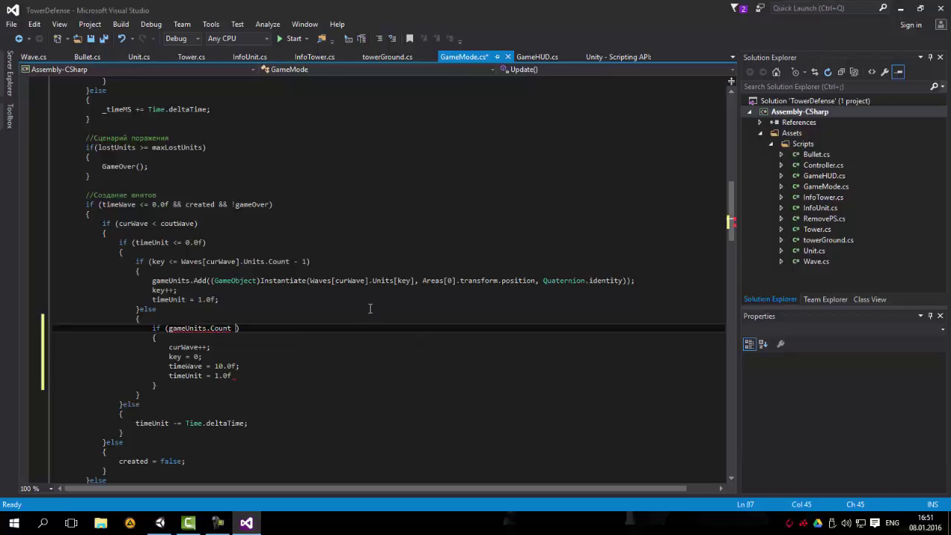
{"action": "key", "text": "alt+Tab"}
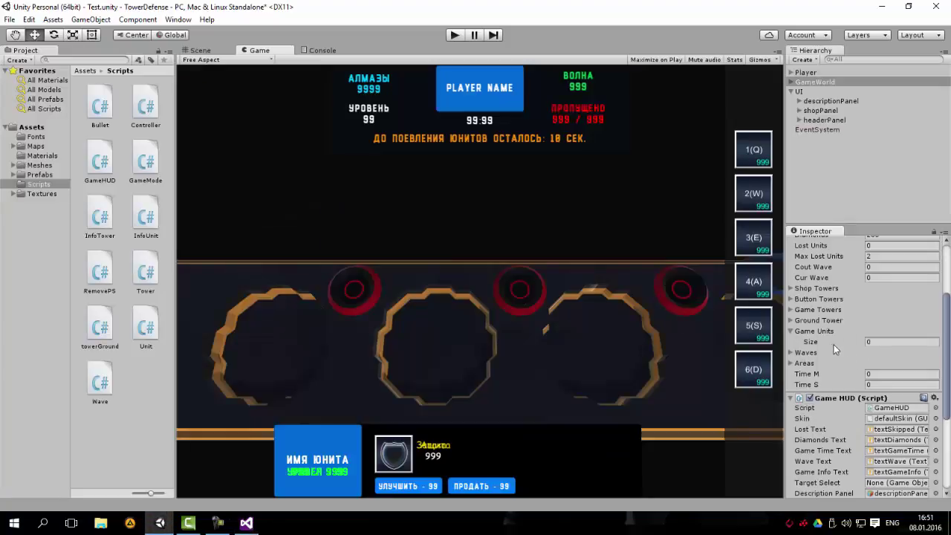
{"action": "left_click", "coordinate": [869, 342]}
{"action": "key", "text": "alt+Tab"}
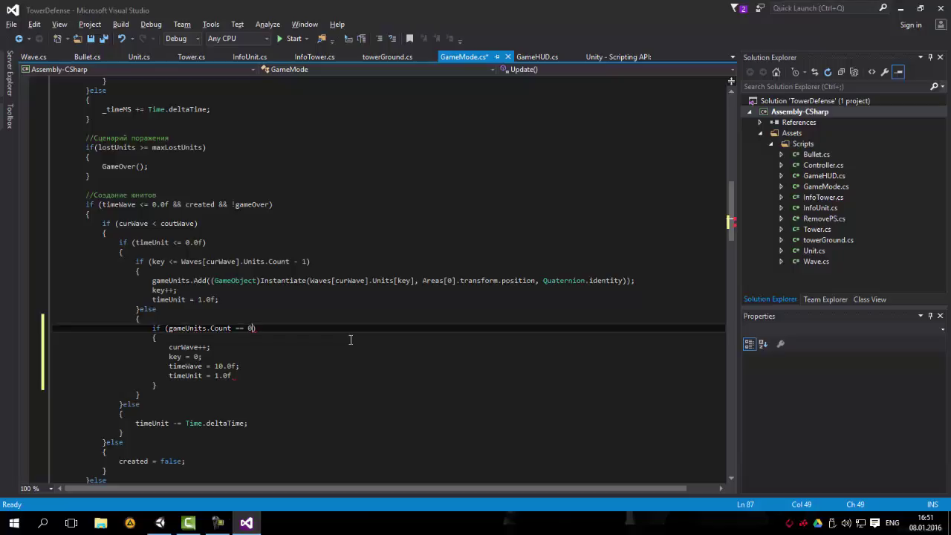
Add the missing semicolon on the timeUnit line and save GameMode.cs
{"action": "key", "text": "ctrl+s"}
{"action": "left_click", "coordinate": [251, 377]}
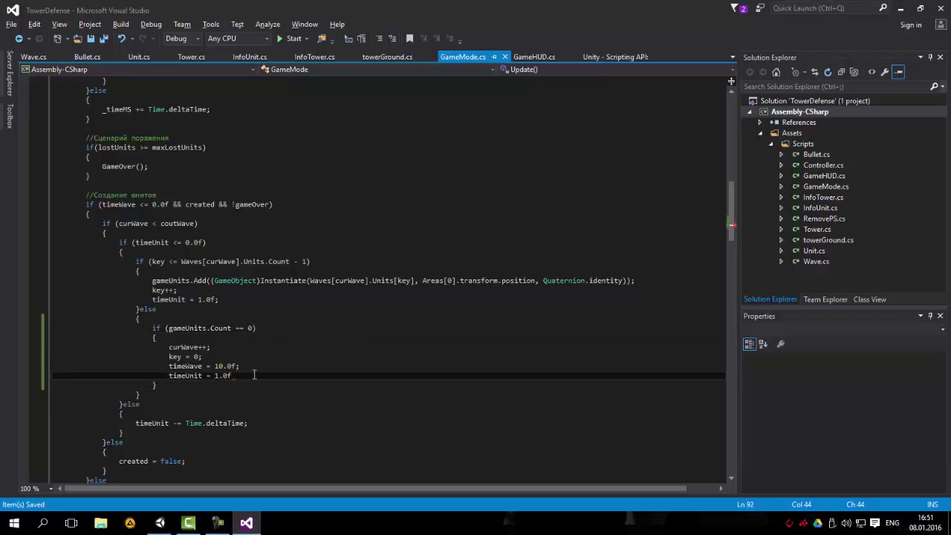
{"action": "type", "text": ";"}
{"action": "key", "text": "ctrl+s"}
{"action": "left_click", "coordinate": [176, 381]}
{"action": "scroll", "coordinate": [208, 343], "scroll_direction": "down", "scroll_amount": 1}
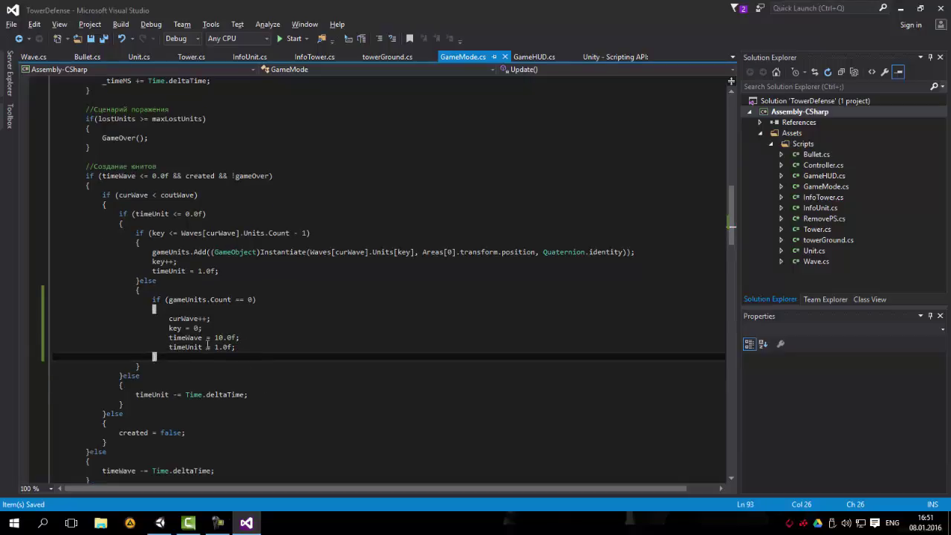
{"action": "key", "text": "shift+Home"}
{"action": "key", "text": "shift+Up"}
{"action": "key", "text": "shift+Up"}
{"action": "key", "text": "shift+Up"}
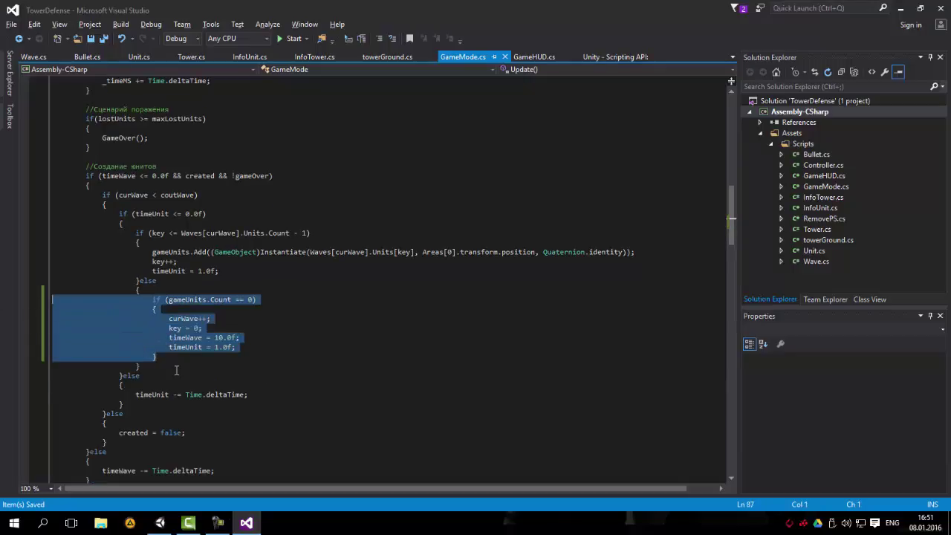
{"action": "left_click", "coordinate": [268, 341]}
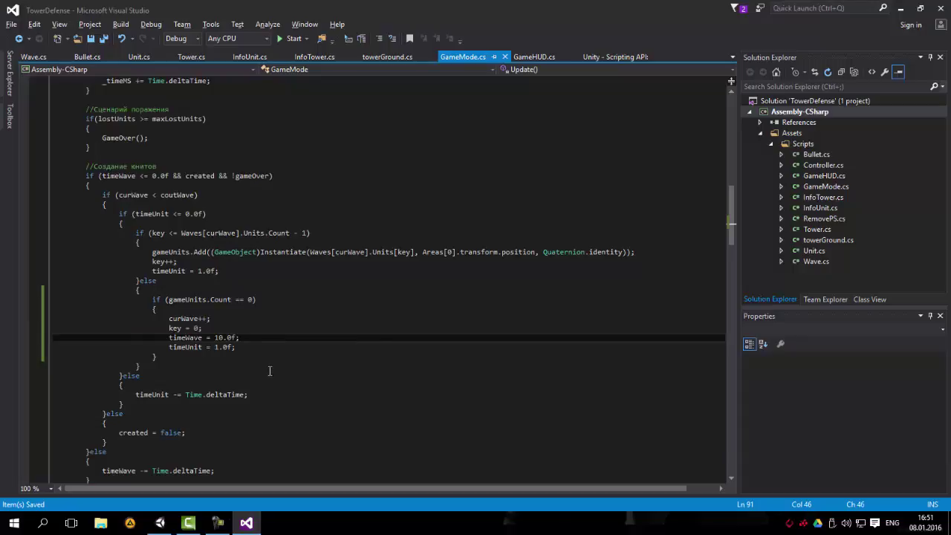
{"action": "left_click", "coordinate": [899, 8]}
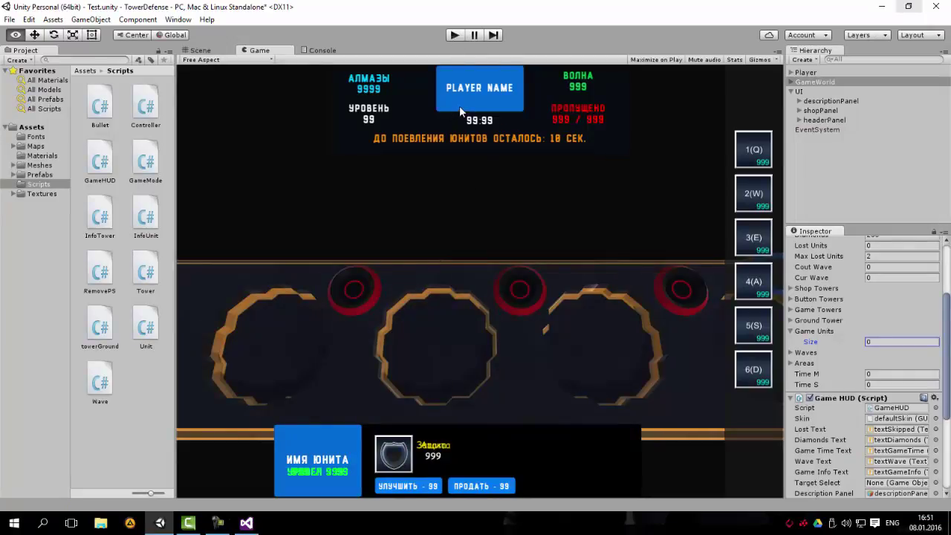
Play-test the scene, inspecting the cube and sphere units until the 2/2 missed defeat, then stop
{"action": "left_click", "coordinate": [453, 35]}
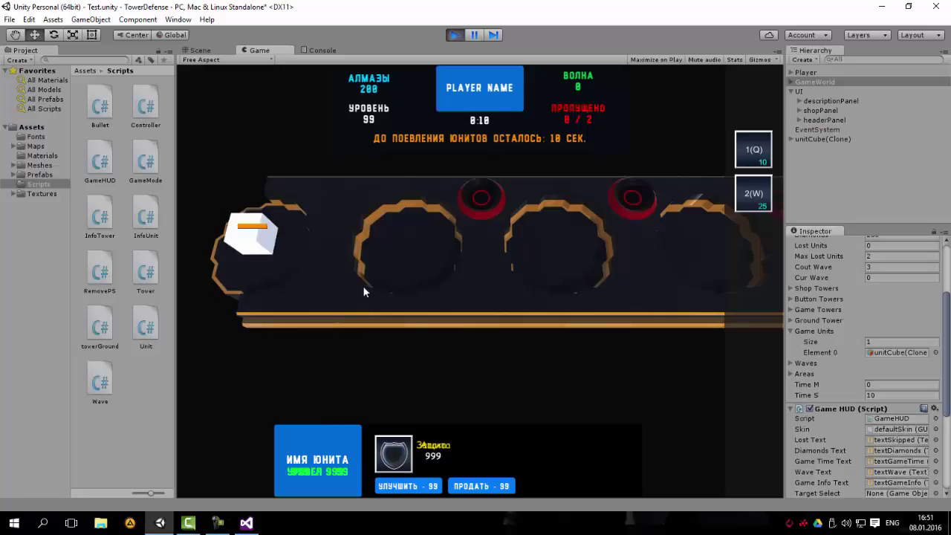
{"action": "left_click", "coordinate": [310, 239]}
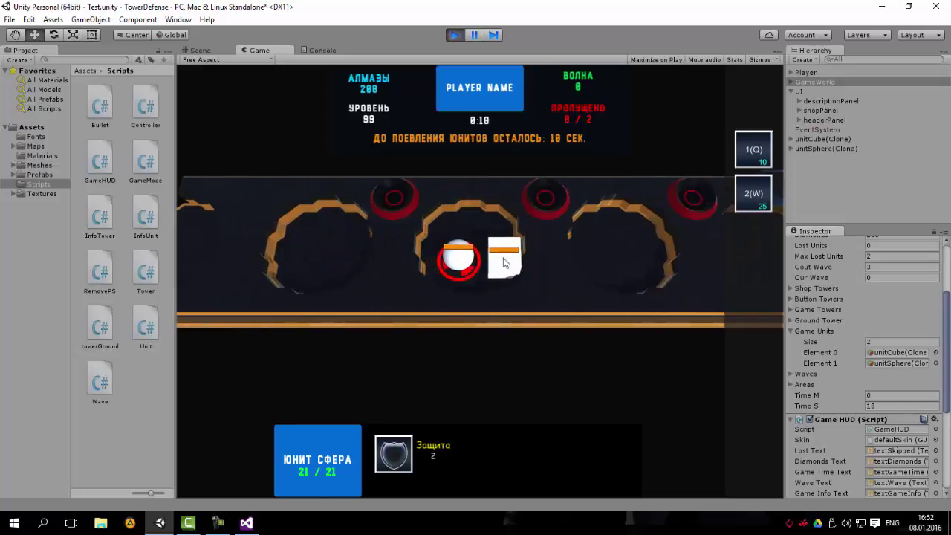
{"action": "left_click", "coordinate": [551, 261]}
{"action": "left_click", "coordinate": [547, 262]}
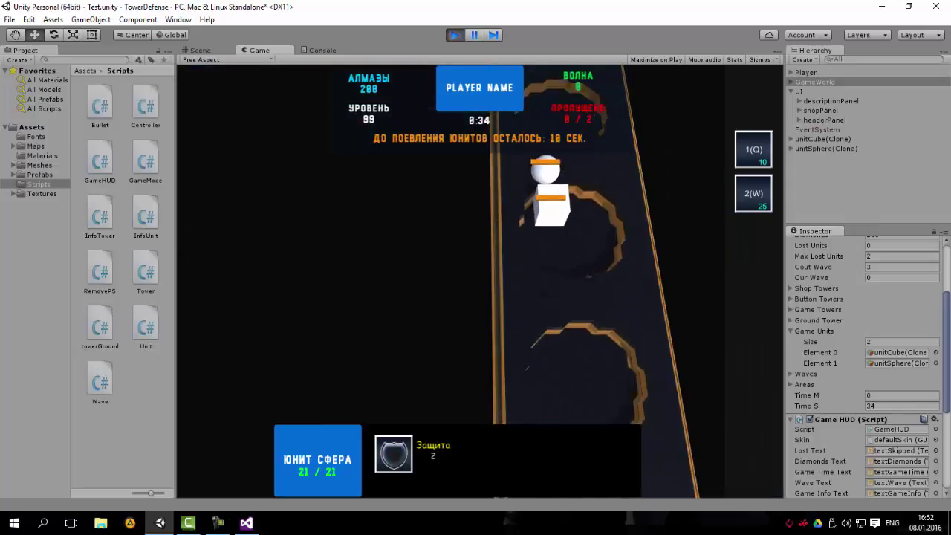
{"action": "scroll", "coordinate": [553, 465], "scroll_direction": "down", "scroll_amount": 2}
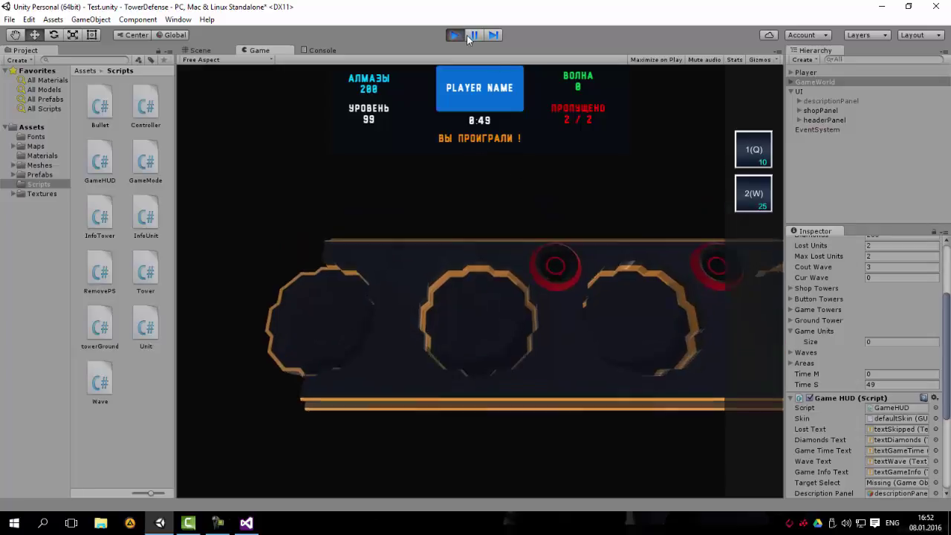
{"action": "left_click", "coordinate": [455, 35]}
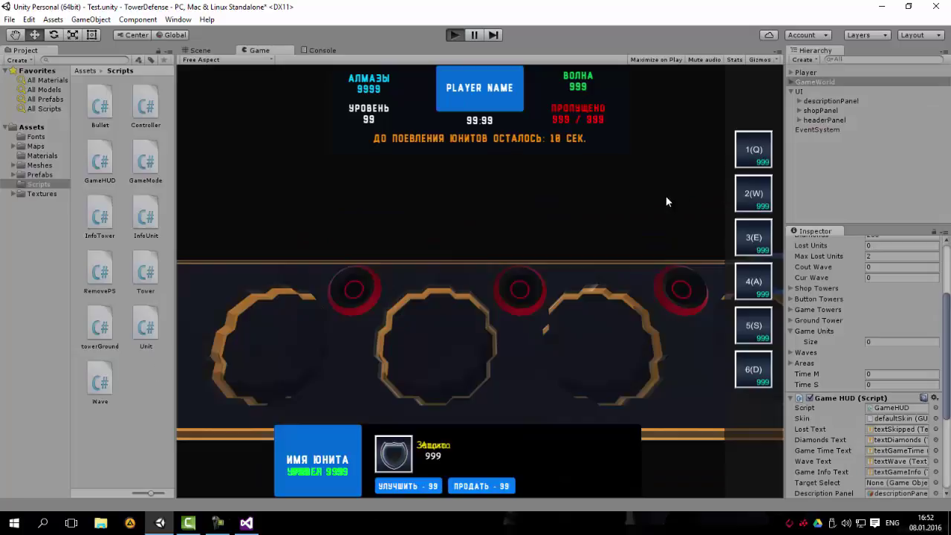
Start play mode again and build several first-type towers on the build rings
{"action": "key", "text": "ctrl+p"}
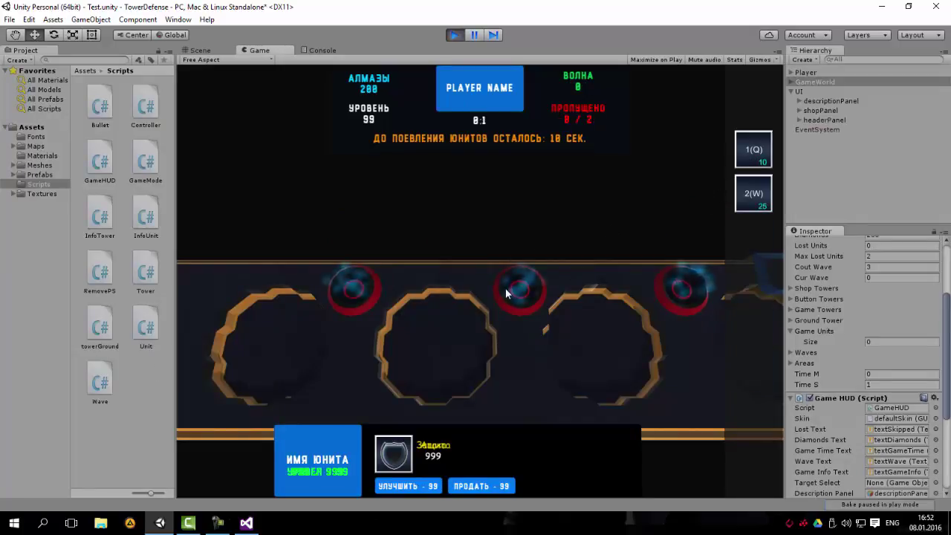
{"action": "left_click", "coordinate": [753, 150]}
{"action": "left_click", "coordinate": [683, 289]}
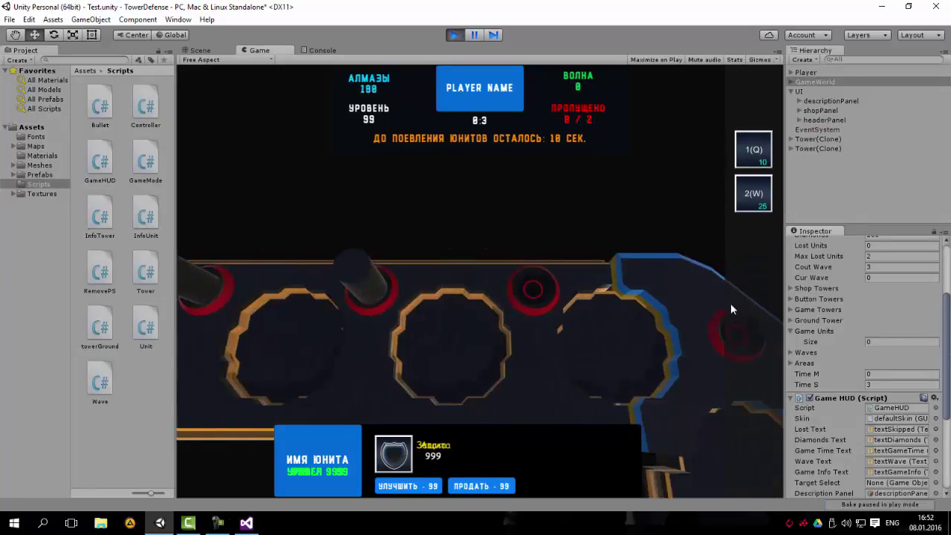
{"action": "left_click", "coordinate": [753, 149]}
{"action": "left_click", "coordinate": [416, 286]}
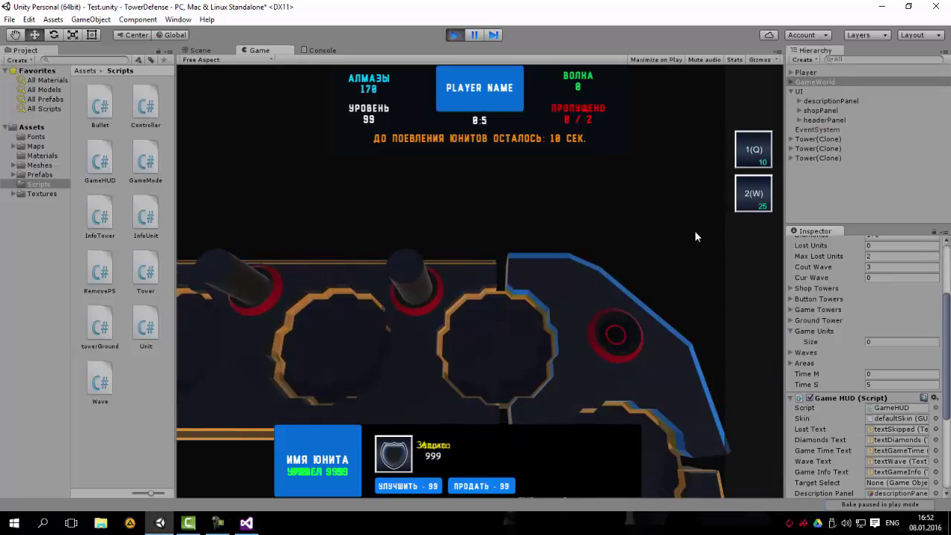
{"action": "key", "text": "q"}
{"action": "left_click", "coordinate": [549, 375]}
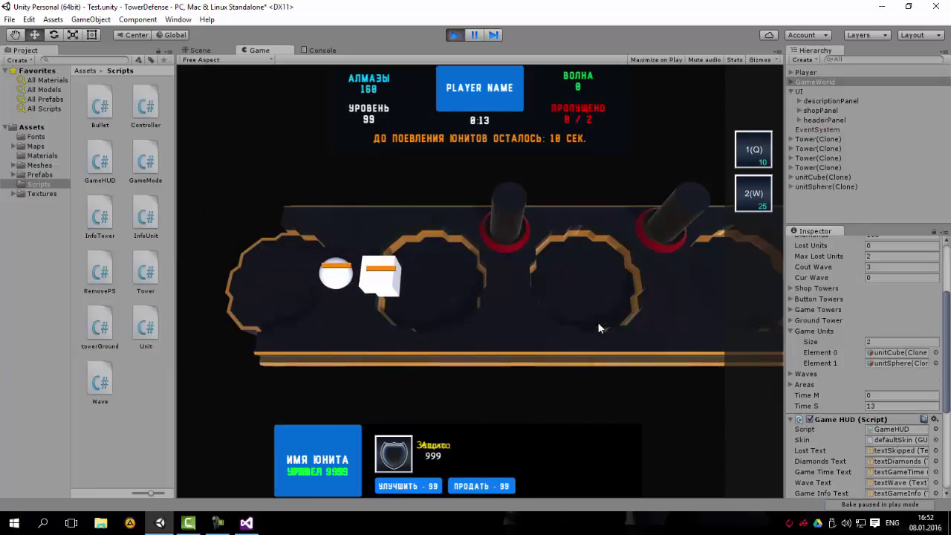
Inspect placed towers, sell two of them, and select the sphere unit to see its info
{"action": "left_click", "coordinate": [508, 201]}
{"action": "left_click", "coordinate": [559, 269]}
{"action": "left_click", "coordinate": [505, 206]}
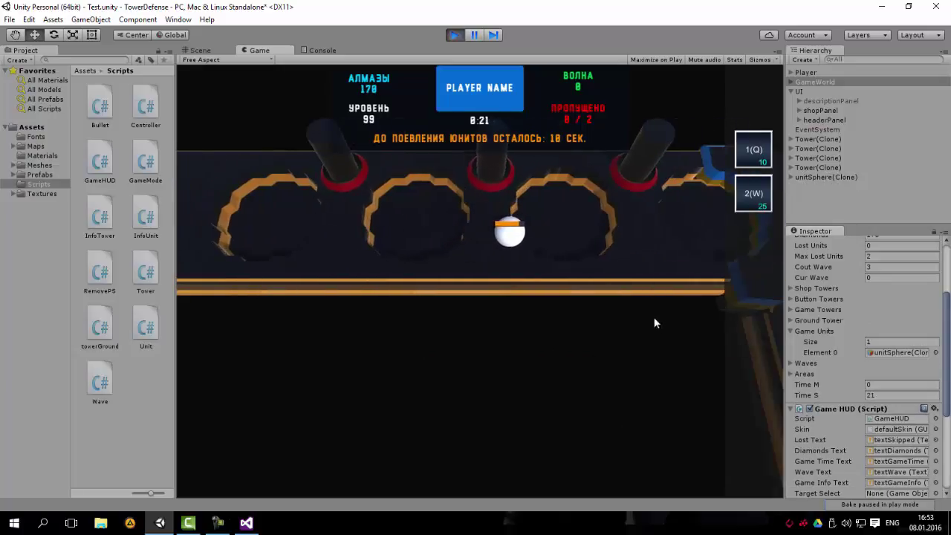
{"action": "left_click", "coordinate": [649, 139]}
{"action": "left_click", "coordinate": [481, 486]}
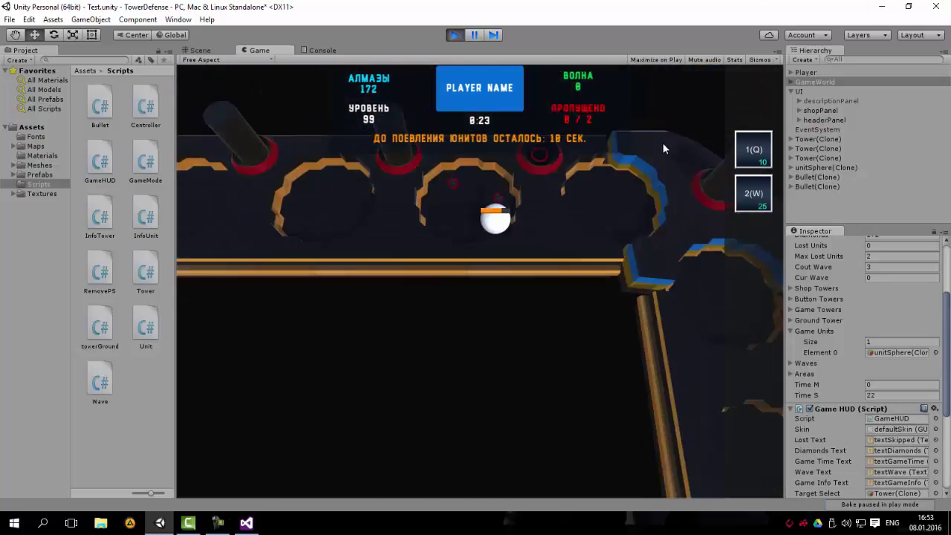
{"action": "left_click", "coordinate": [598, 182]}
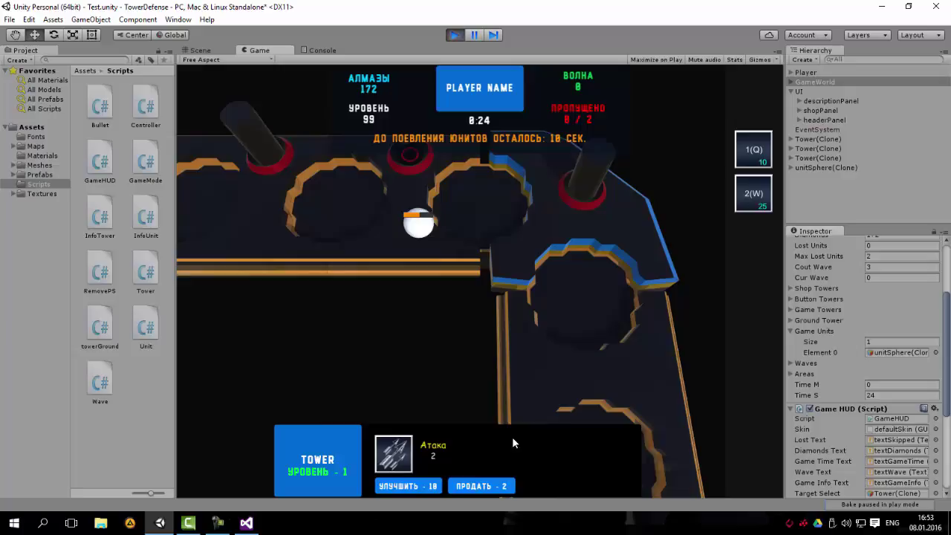
{"action": "left_click", "coordinate": [495, 486]}
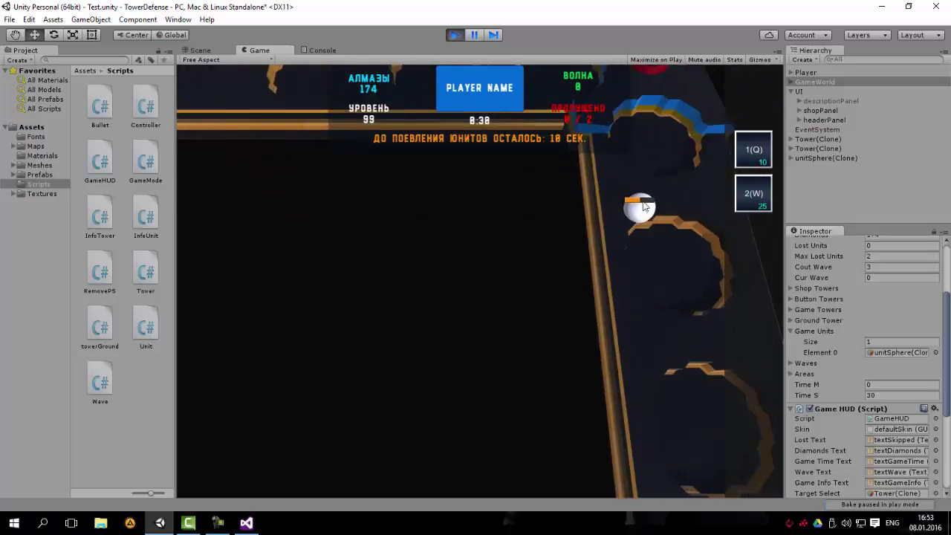
{"action": "left_click", "coordinate": [641, 221]}
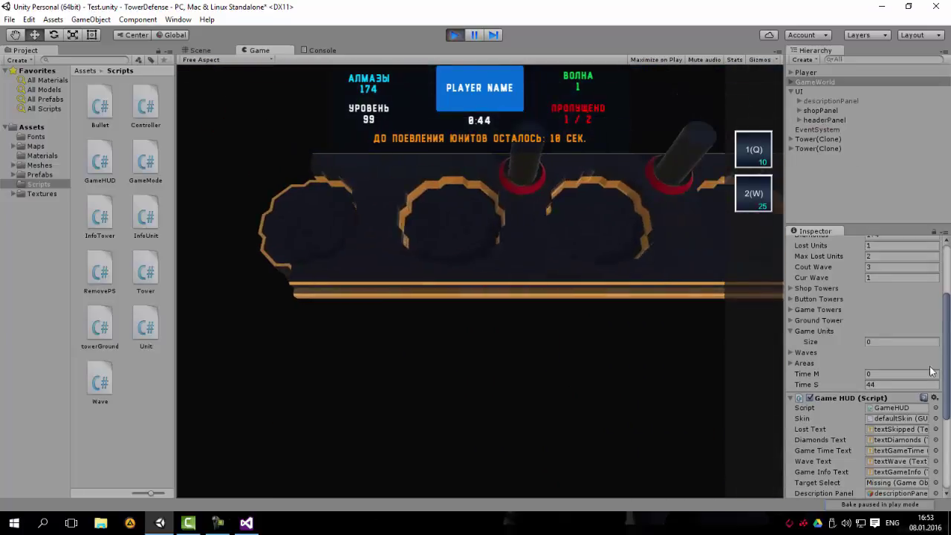
Select and deselect a tower, inspect the cube unit, then stop the play test
{"action": "left_click", "coordinate": [525, 198]}
{"action": "left_click", "coordinate": [551, 218]}
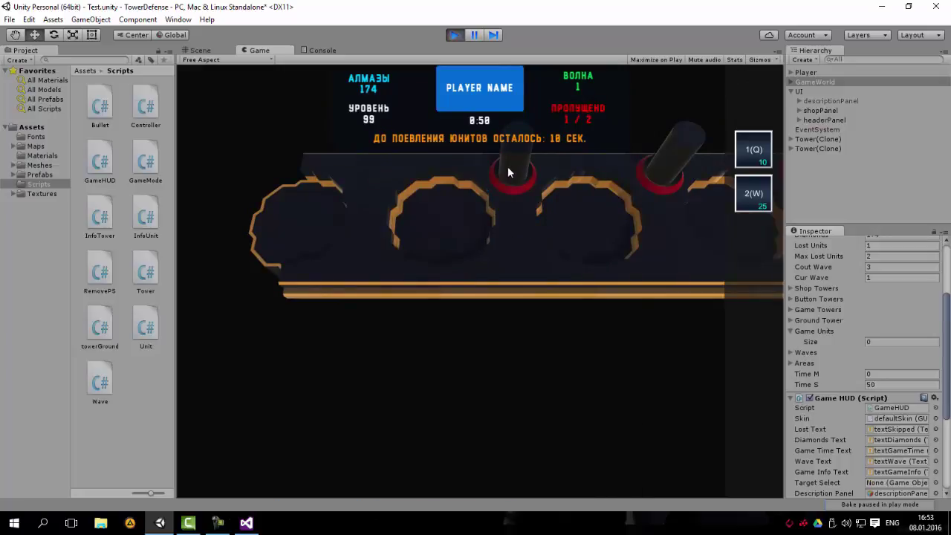
{"action": "left_click", "coordinate": [507, 166]}
{"action": "left_click", "coordinate": [580, 216]}
{"action": "double_click", "coordinate": [508, 172]}
{"action": "left_click", "coordinate": [553, 186]}
{"action": "left_click", "coordinate": [557, 190]}
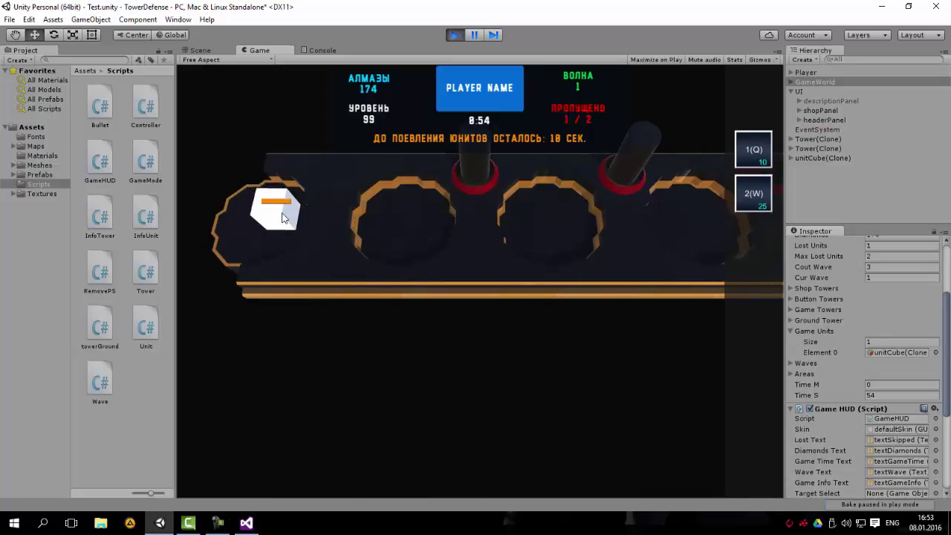
{"action": "left_click", "coordinate": [276, 208]}
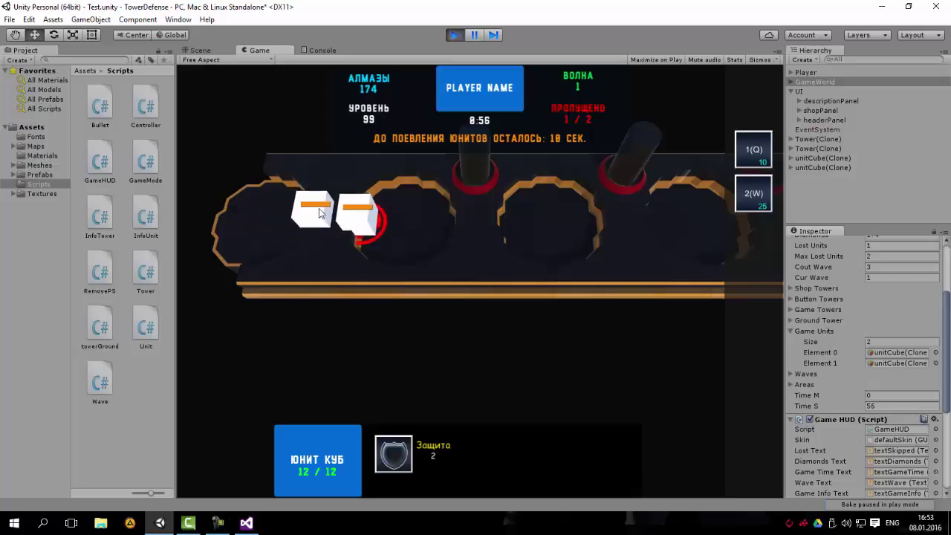
{"action": "left_click", "coordinate": [451, 34]}
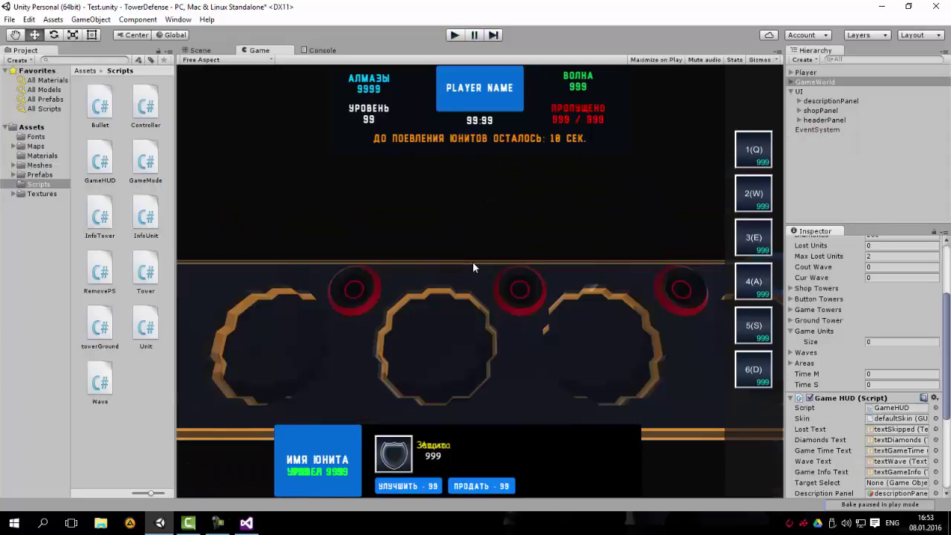
Scroll GameMode.cs down to the blank line just above the GameOver method
{"action": "left_click", "coordinate": [251, 524]}
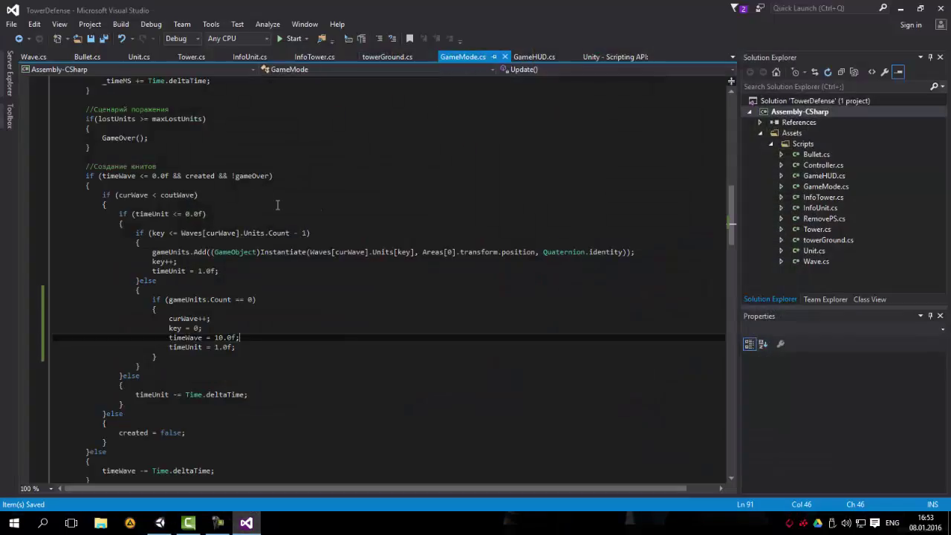
{"action": "scroll", "coordinate": [272, 288], "scroll_direction": "down", "scroll_amount": 2}
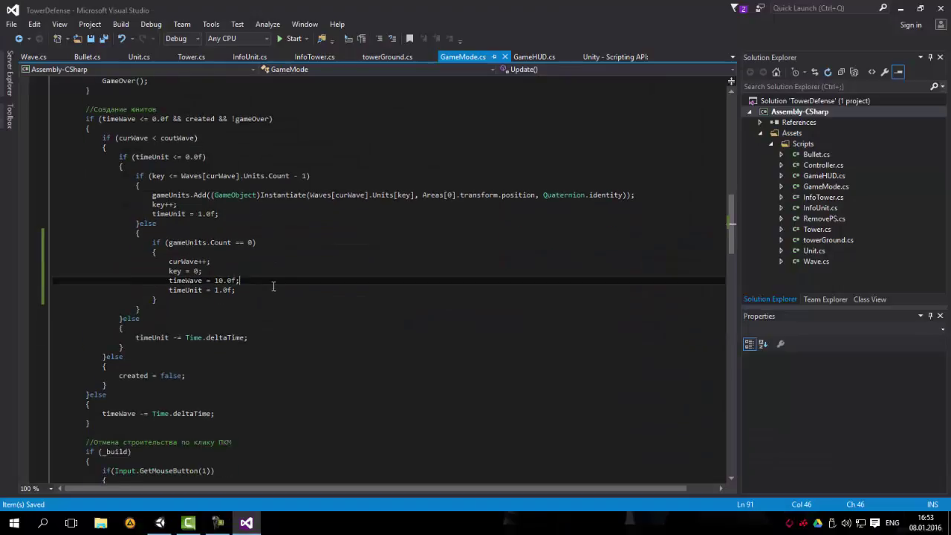
{"action": "left_click", "coordinate": [273, 291]}
{"action": "scroll", "coordinate": [274, 293], "scroll_direction": "down", "scroll_amount": 3}
{"action": "scroll", "coordinate": [276, 305], "scroll_direction": "down", "scroll_amount": 8}
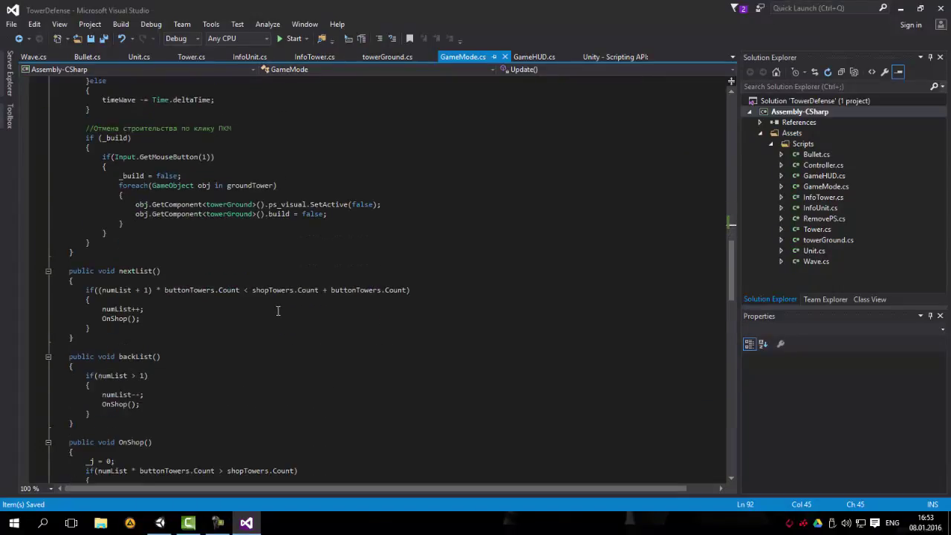
{"action": "scroll", "coordinate": [280, 315], "scroll_direction": "down", "scroll_amount": 3}
{"action": "scroll", "coordinate": [280, 315], "scroll_direction": "down", "scroll_amount": 12}
{"action": "scroll", "coordinate": [280, 315], "scroll_direction": "down", "scroll_amount": 7}
{"action": "scroll", "coordinate": [127, 171], "scroll_direction": "down", "scroll_amount": 1}
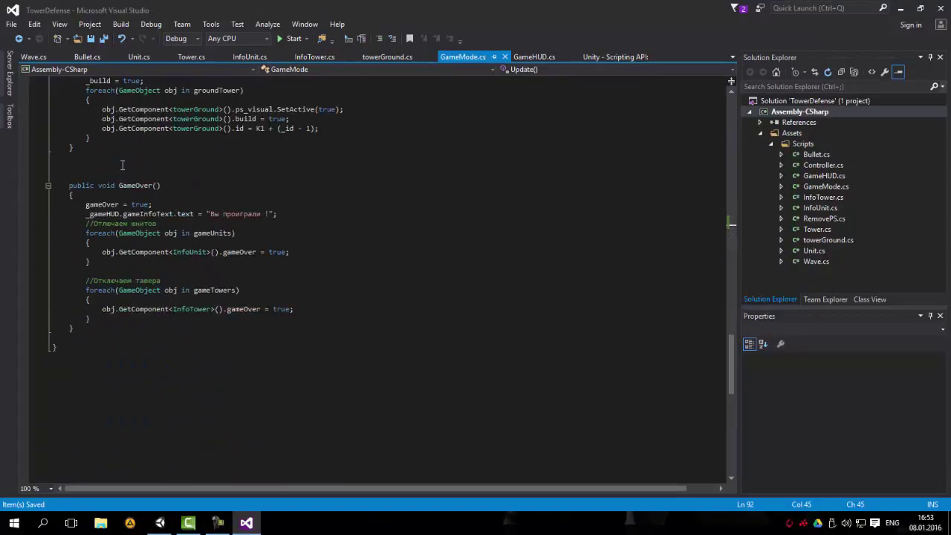
{"action": "left_click_drag", "start_coordinate": [68, 185], "coordinate": [170, 184]}
{"action": "left_click", "coordinate": [167, 179]}
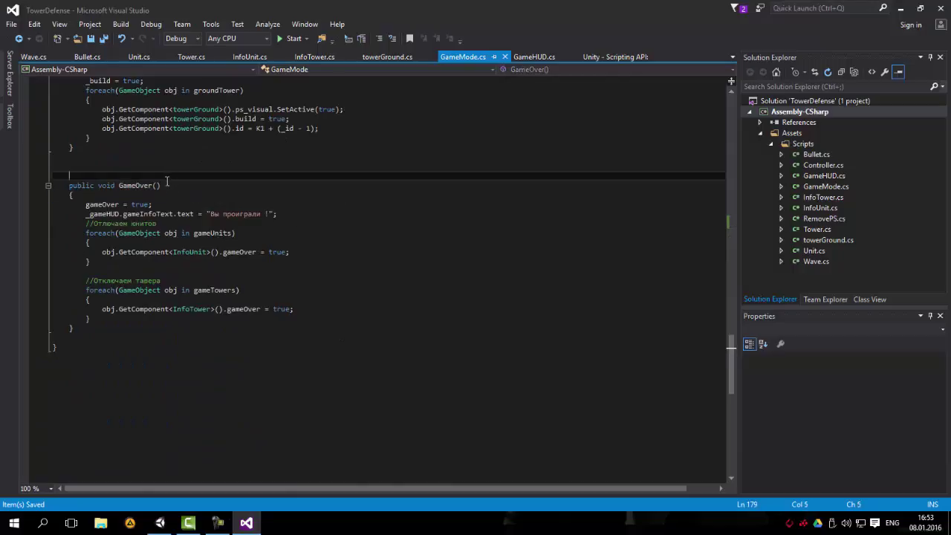
{"action": "left_click", "coordinate": [83, 168]}
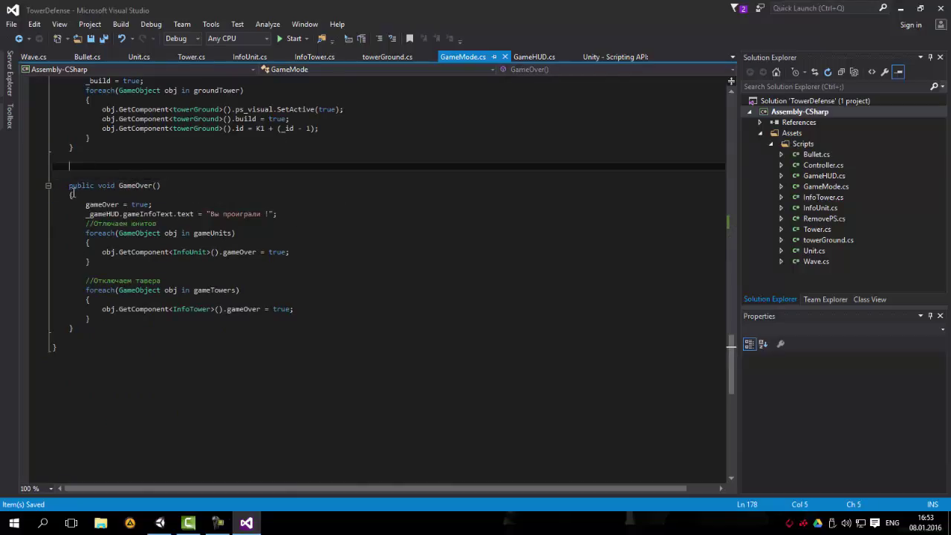
{"action": "left_click_drag", "start_coordinate": [68, 185], "coordinate": [198, 186]}
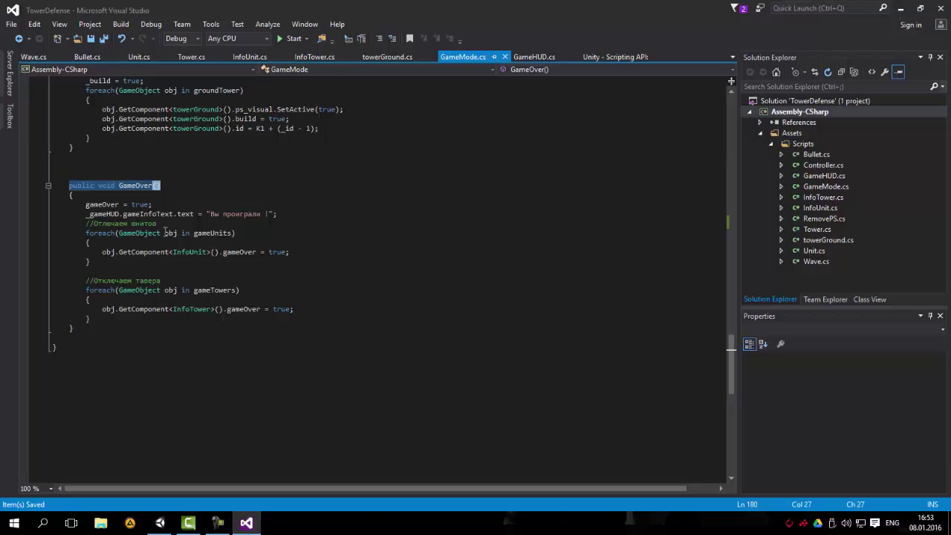
{"action": "left_click", "coordinate": [96, 167]}
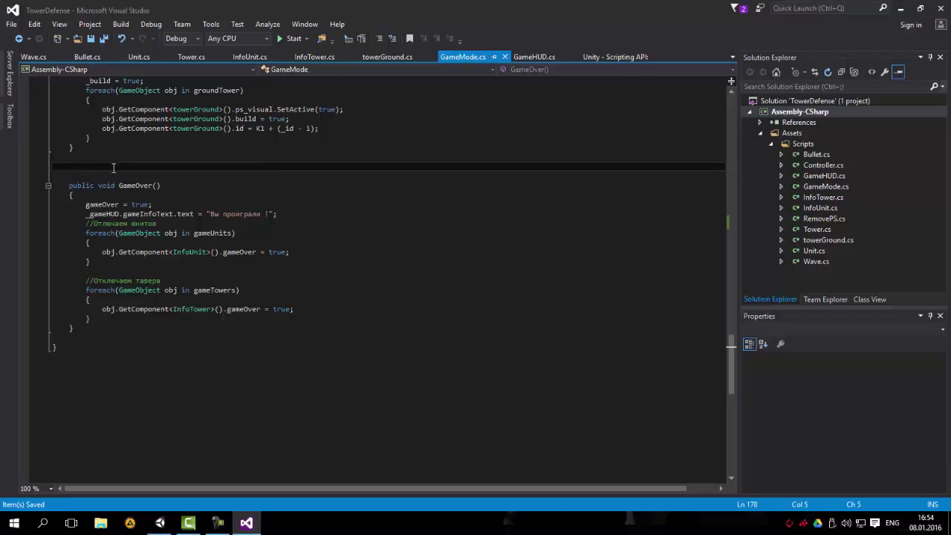
Type an empty public void Victory() { } method on that line
{"action": "type", "text": "public void "}
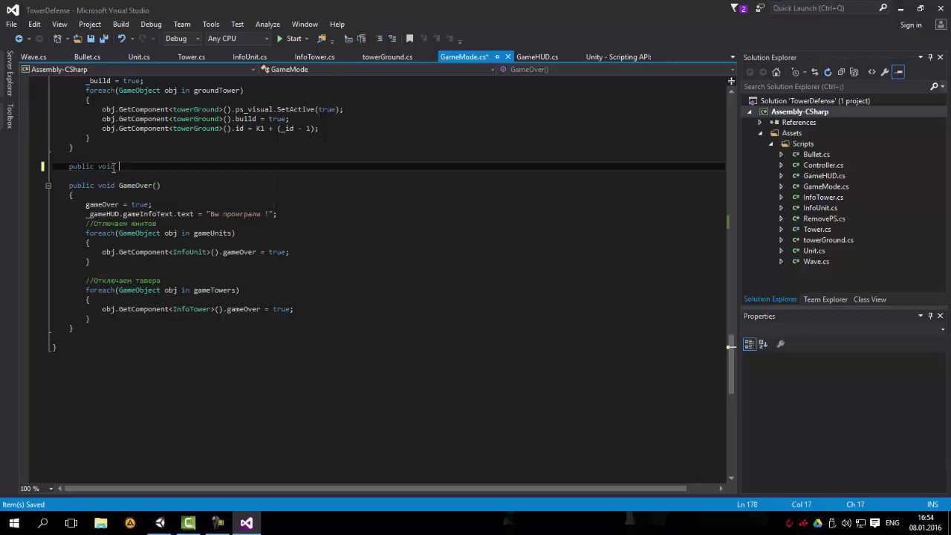
{"action": "type", "text": "Victory("}
{"action": "key", "text": "Return"}
{"action": "type", "text": "{"}
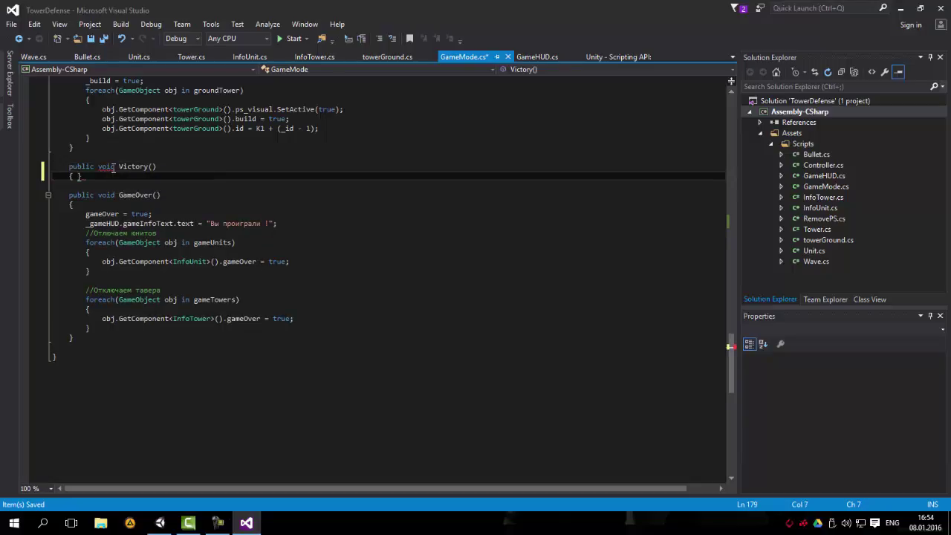
{"action": "key", "text": "Return"}
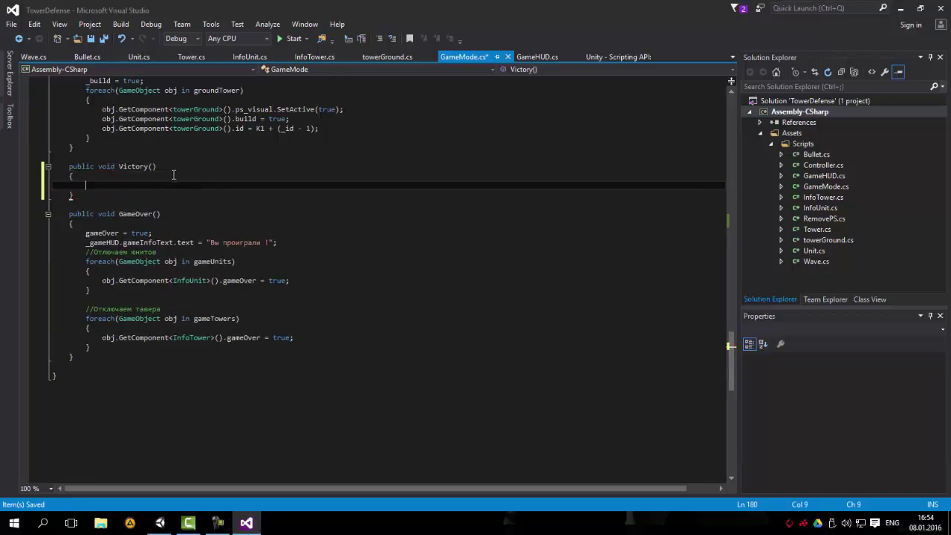
{"action": "scroll", "coordinate": [176, 223], "scroll_direction": "up", "scroll_amount": 5}
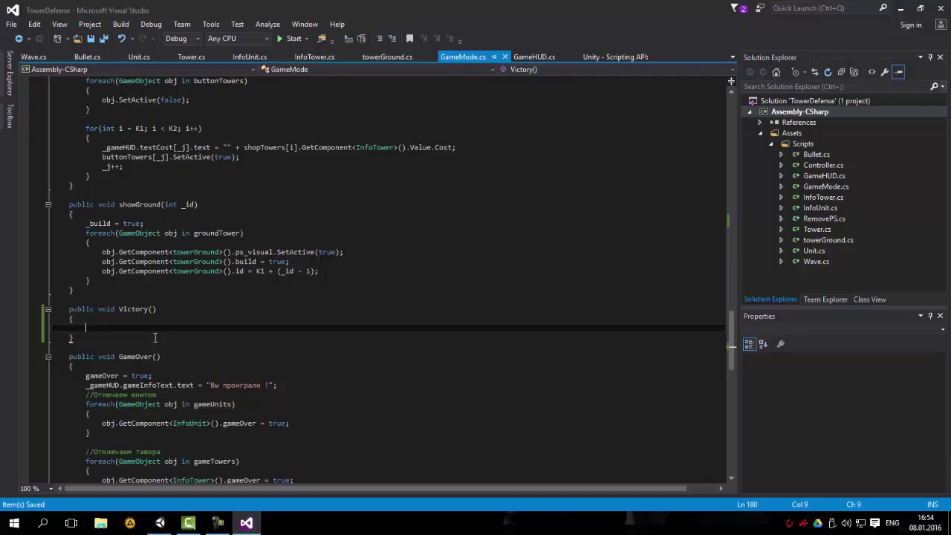
{"action": "scroll", "coordinate": [154, 337], "scroll_direction": "up", "scroll_amount": 5}
{"action": "scroll", "coordinate": [269, 265], "scroll_direction": "up", "scroll_amount": 5}
{"action": "scroll", "coordinate": [240, 270], "scroll_direction": "up", "scroll_amount": 5}
{"action": "scroll", "coordinate": [189, 210], "scroll_direction": "up", "scroll_amount": 5}
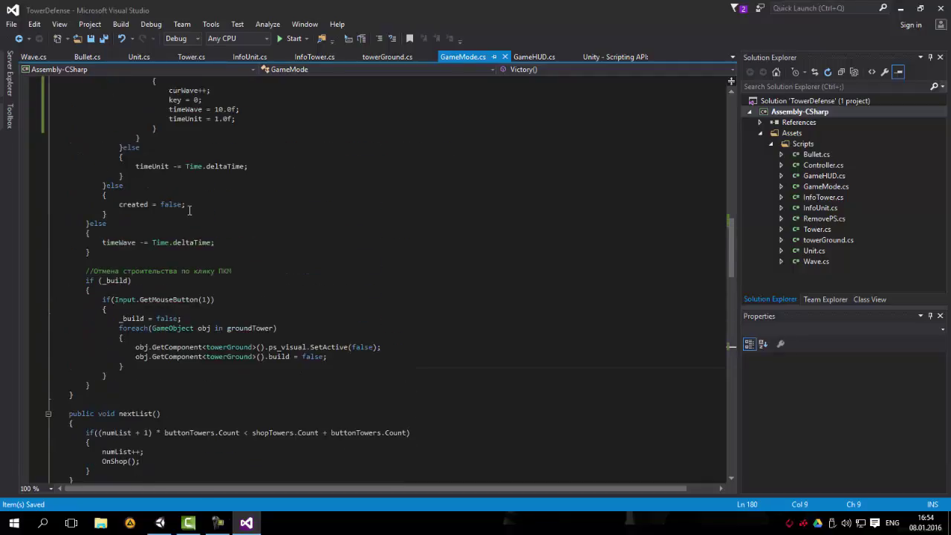
{"action": "scroll", "coordinate": [193, 219], "scroll_direction": "up", "scroll_amount": 6}
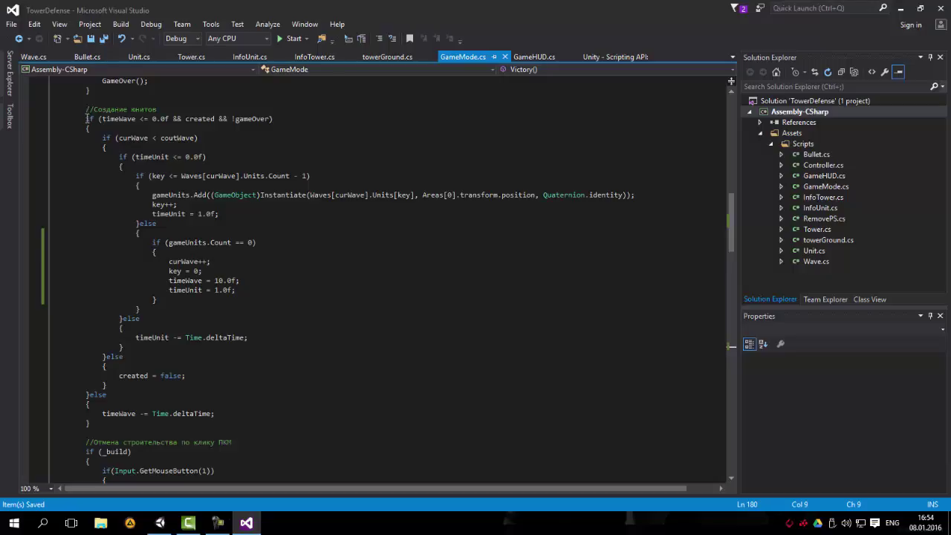
{"action": "left_click_drag", "start_coordinate": [87, 119], "coordinate": [240, 418]}
{"action": "key", "text": "Escape"}
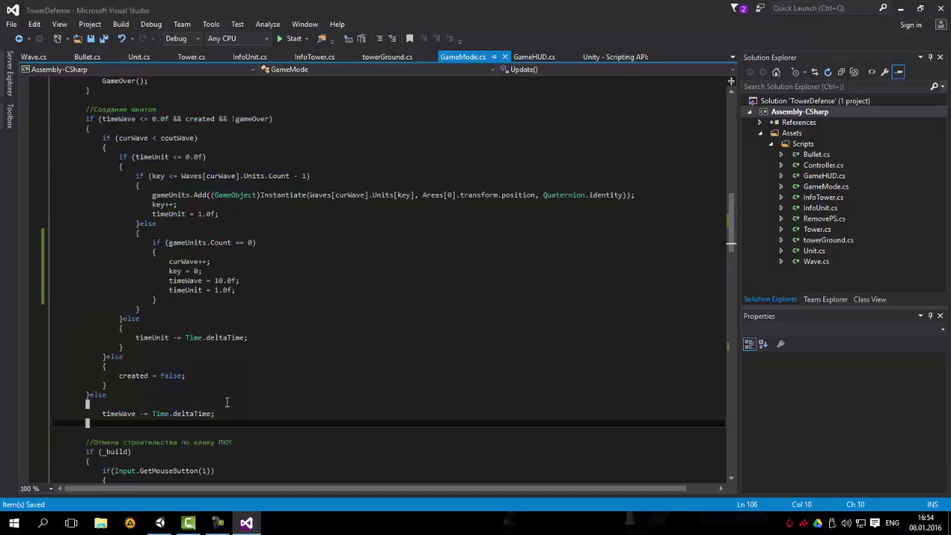
{"action": "left_click", "coordinate": [187, 375]}
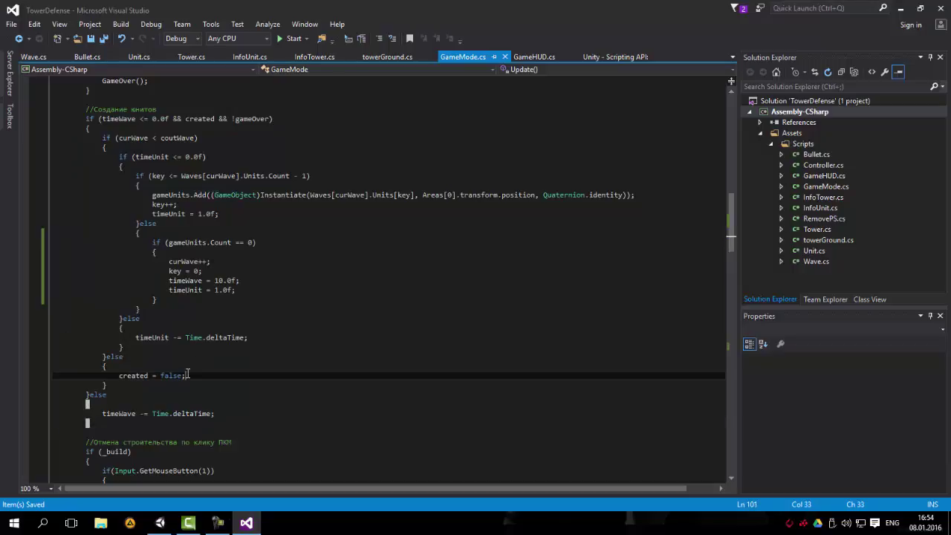
{"action": "scroll", "coordinate": [221, 355], "scroll_direction": "down", "scroll_amount": 1}
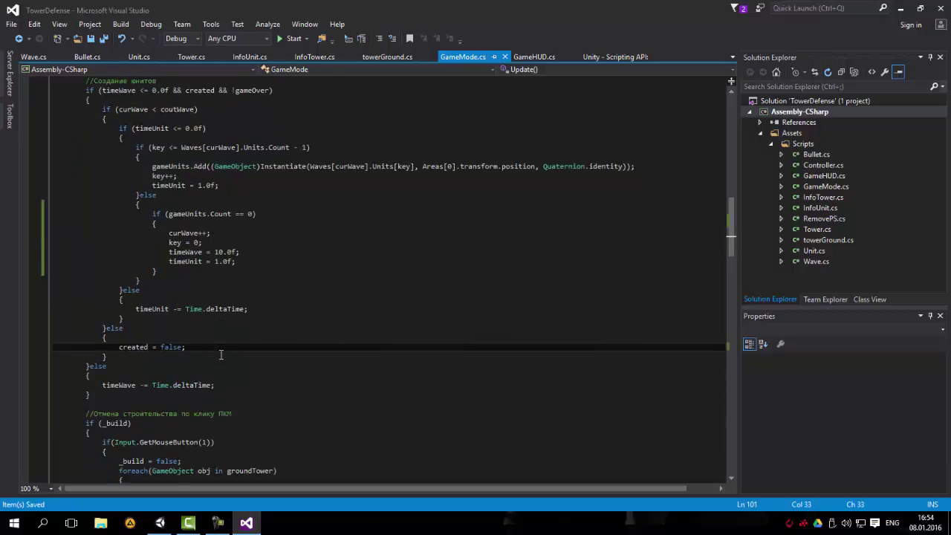
{"action": "scroll", "coordinate": [223, 351], "scroll_direction": "down", "scroll_amount": 1}
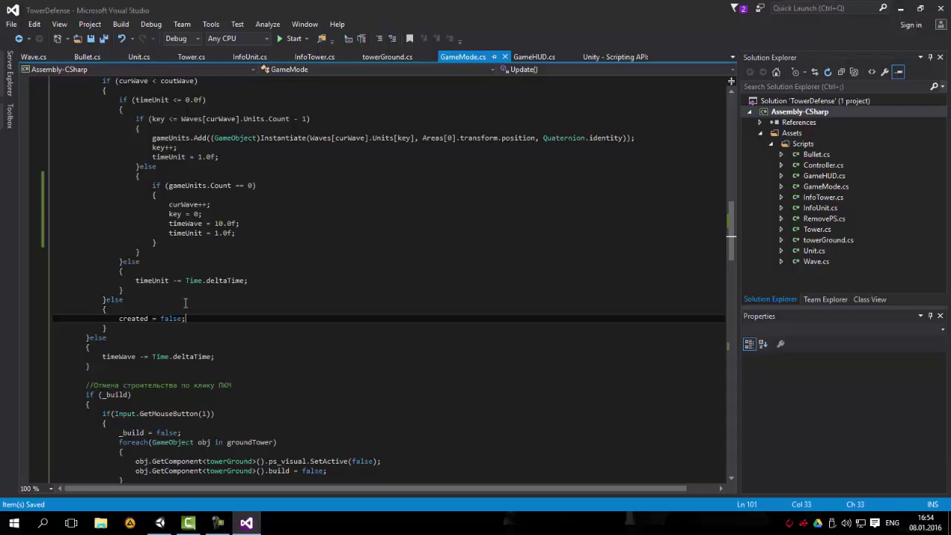
{"action": "scroll", "coordinate": [203, 315], "scroll_direction": "up", "scroll_amount": 1}
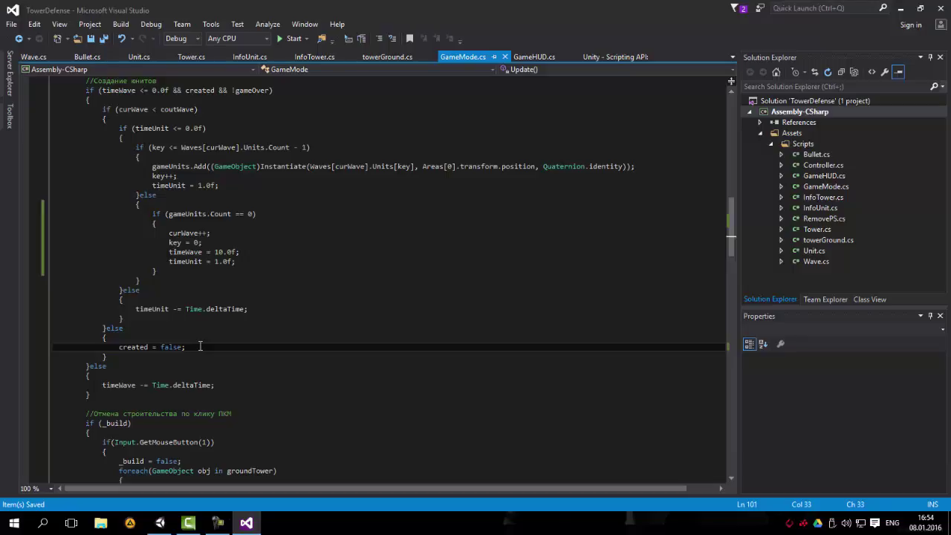
{"action": "left_click_drag", "start_coordinate": [186, 348], "coordinate": [119, 347]}
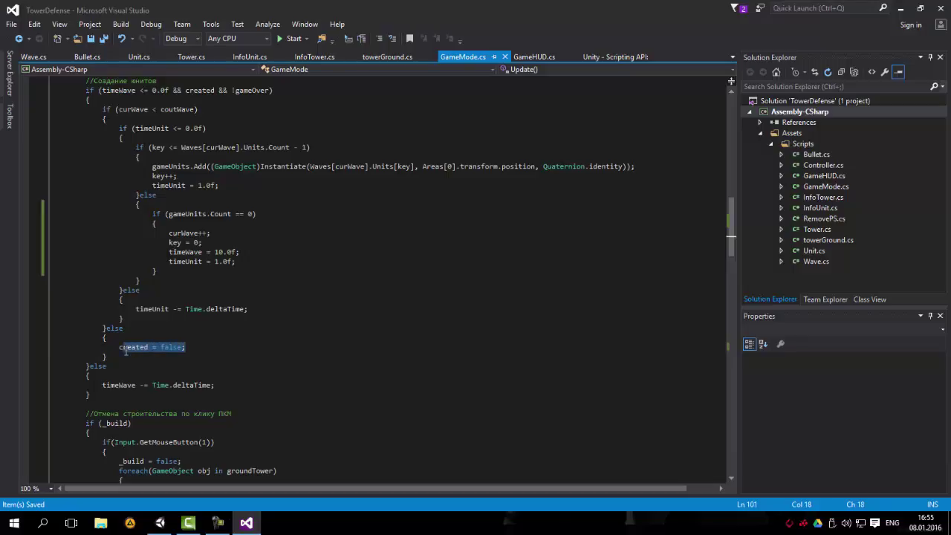
{"action": "left_click", "coordinate": [198, 346]}
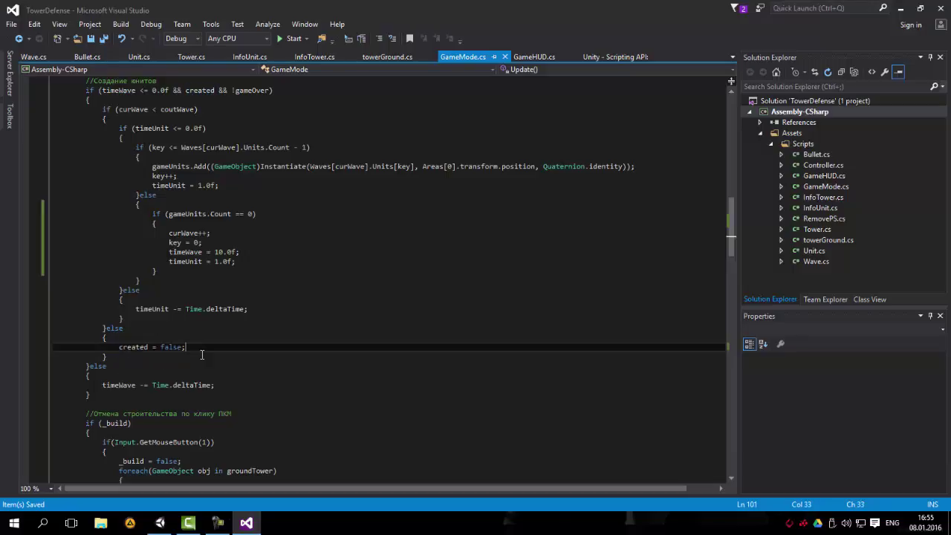
{"action": "scroll", "coordinate": [201, 352], "scroll_direction": "down", "scroll_amount": 1}
{"action": "left_click_drag", "start_coordinate": [191, 319], "coordinate": [119, 319]}
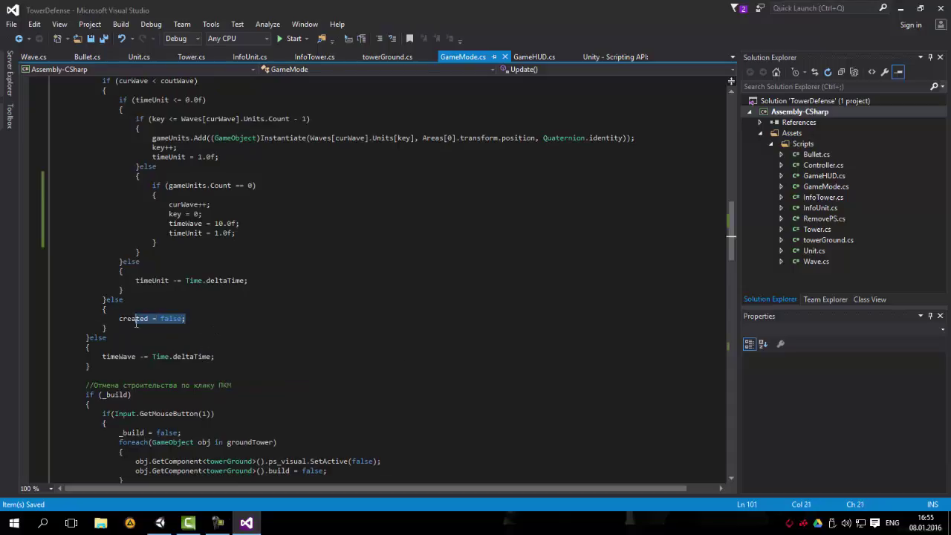
{"action": "left_click", "coordinate": [201, 318]}
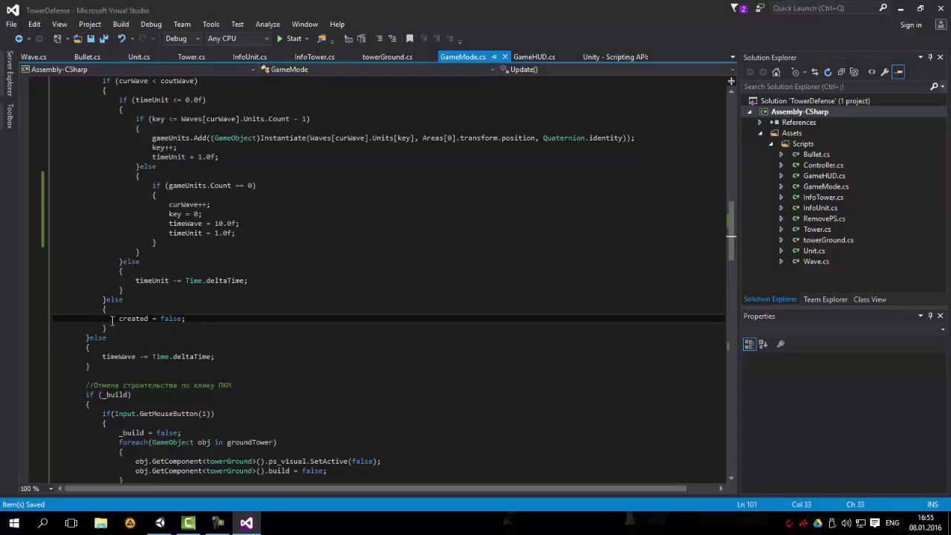
{"action": "left_click_drag", "start_coordinate": [119, 317], "coordinate": [197, 319]}
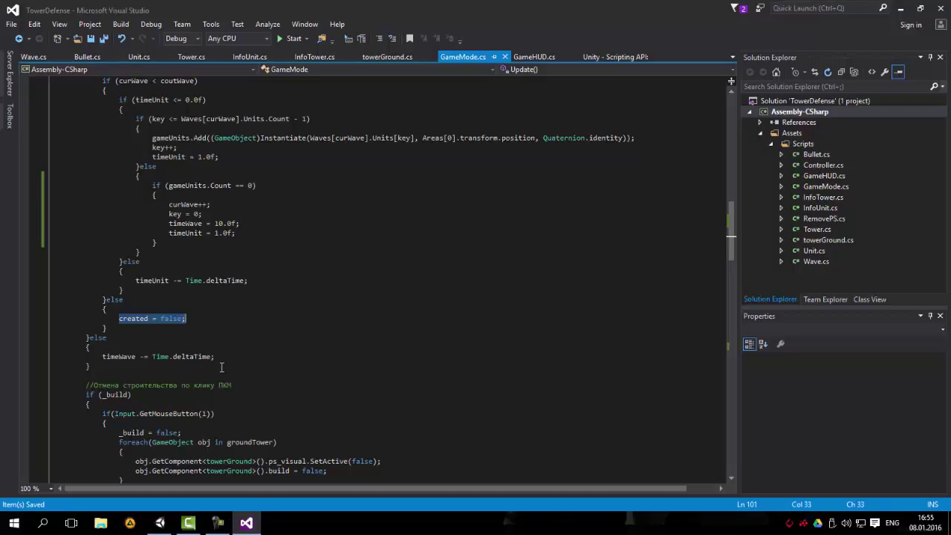
{"action": "scroll", "coordinate": [220, 365], "scroll_direction": "up", "scroll_amount": 3}
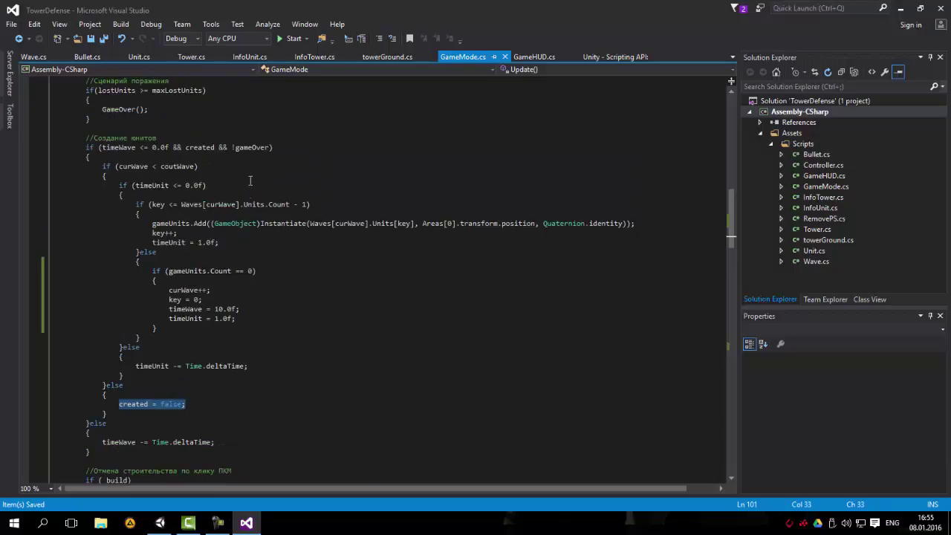
{"action": "scroll", "coordinate": [185, 146], "scroll_direction": "up", "scroll_amount": 2}
{"action": "scroll", "coordinate": [164, 185], "scroll_direction": "down", "scroll_amount": 1}
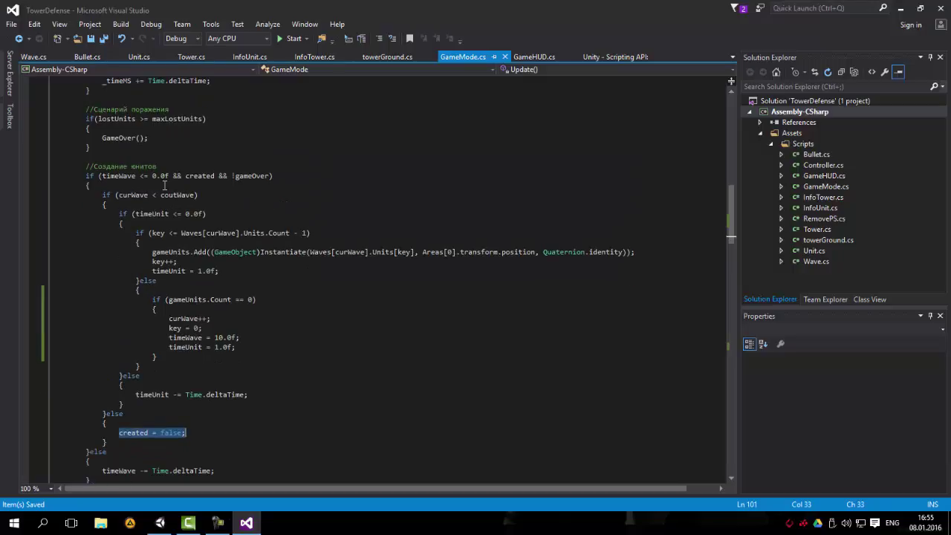
{"action": "scroll", "coordinate": [165, 185], "scroll_direction": "down", "scroll_amount": 1}
{"action": "scroll", "coordinate": [165, 184], "scroll_direction": "up", "scroll_amount": 6}
{"action": "scroll", "coordinate": [167, 193], "scroll_direction": "up", "scroll_amount": 2}
{"action": "scroll", "coordinate": [171, 204], "scroll_direction": "down", "scroll_amount": 2}
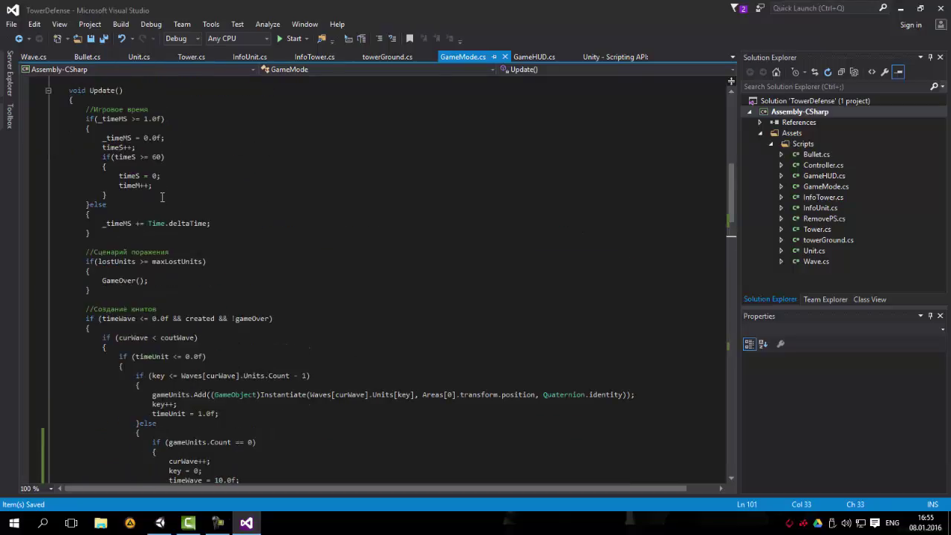
{"action": "scroll", "coordinate": [174, 212], "scroll_direction": "down", "scroll_amount": 3}
{"action": "scroll", "coordinate": [175, 212], "scroll_direction": "down", "scroll_amount": 3}
{"action": "scroll", "coordinate": [149, 297], "scroll_direction": "down", "scroll_amount": 2}
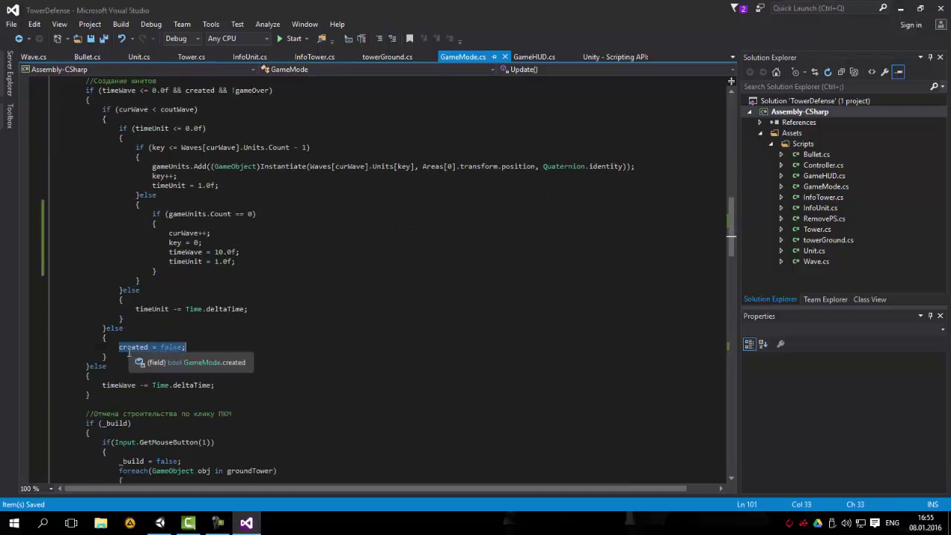
{"action": "left_click", "coordinate": [114, 347]}
{"action": "left_click_drag", "start_coordinate": [117, 347], "coordinate": [208, 346]}
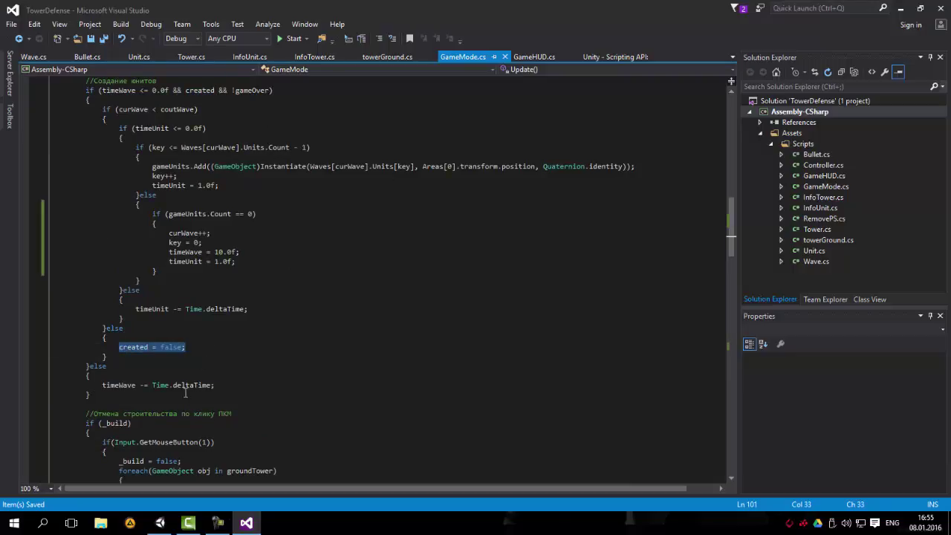
{"action": "left_click", "coordinate": [194, 347]}
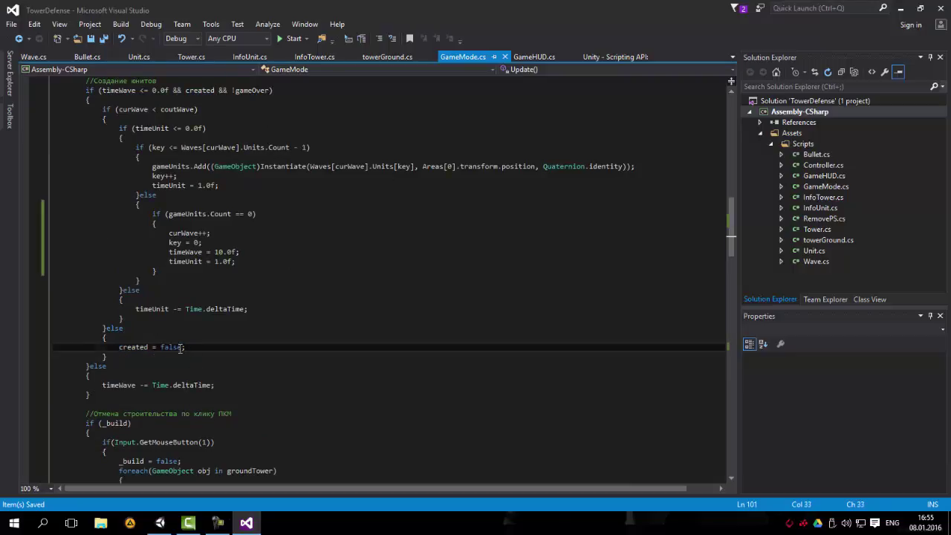
{"action": "left_click_drag", "start_coordinate": [182, 347], "coordinate": [118, 346]}
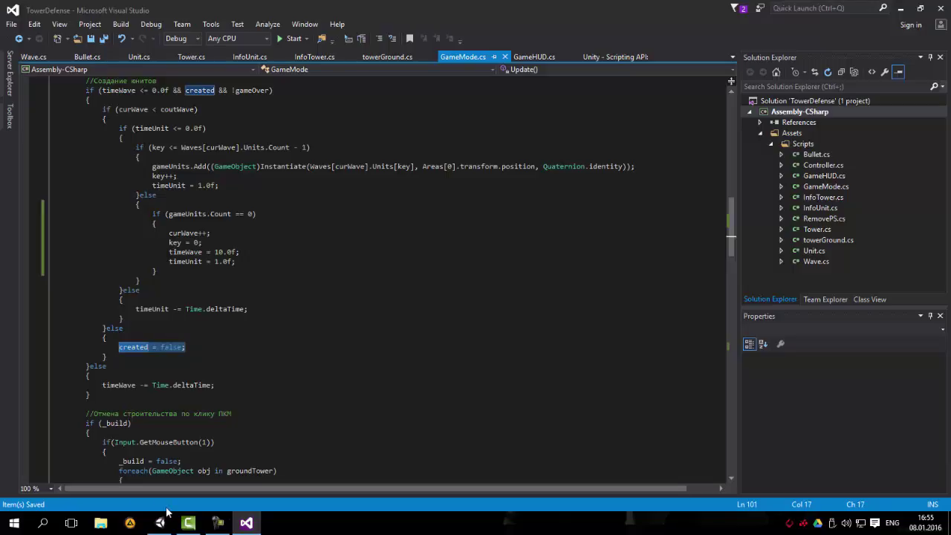
{"action": "mouse_move", "coordinate": [246, 522]}
{"action": "scroll", "coordinate": [301, 203], "scroll_direction": "up", "scroll_amount": 3}
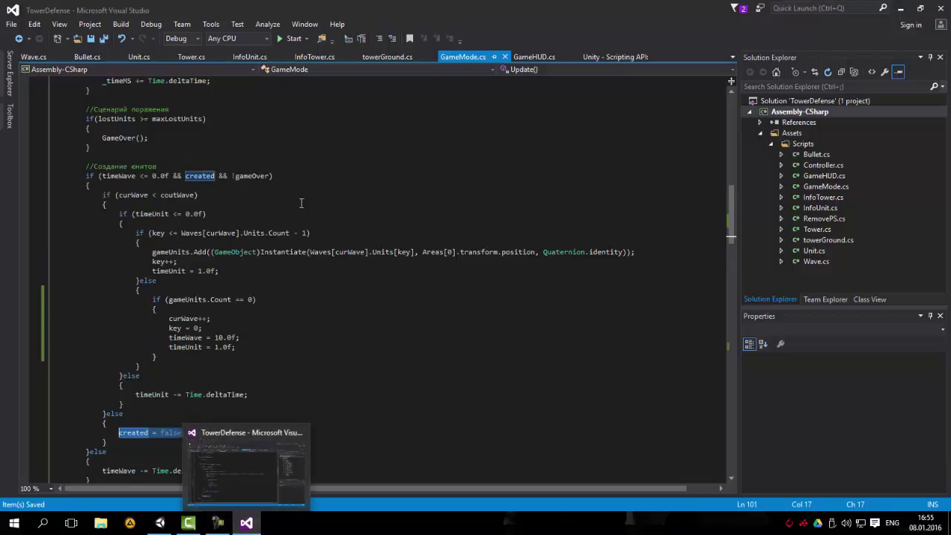
{"action": "scroll", "coordinate": [301, 203], "scroll_direction": "up", "scroll_amount": 5}
{"action": "scroll", "coordinate": [260, 190], "scroll_direction": "up", "scroll_amount": 5}
{"action": "scroll", "coordinate": [216, 175], "scroll_direction": "up", "scroll_amount": 4}
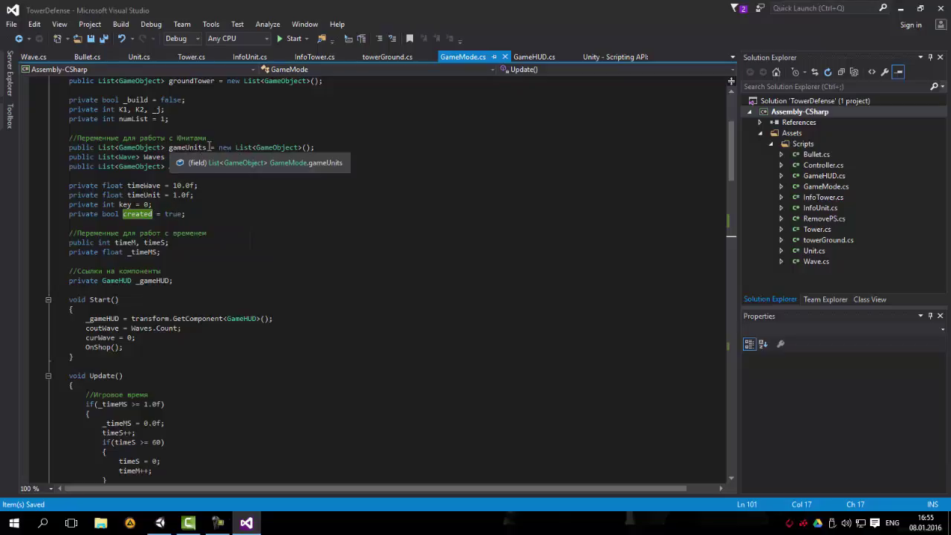
{"action": "scroll", "coordinate": [231, 264], "scroll_direction": "down", "scroll_amount": 4}
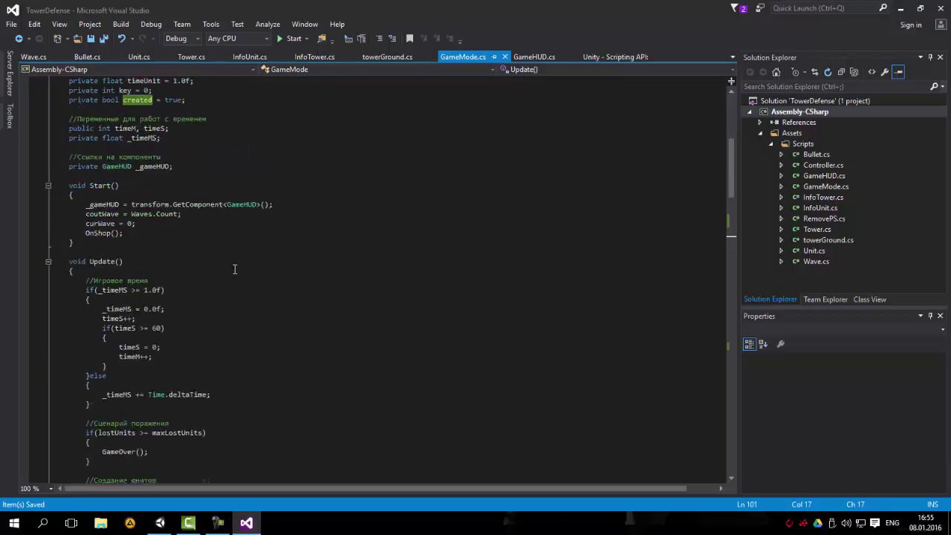
{"action": "scroll", "coordinate": [509, 278], "scroll_direction": "down", "scroll_amount": 5}
{"action": "mouse_move", "coordinate": [732, 197]}
{"action": "left_mouse_down"}
{"action": "mouse_move", "coordinate": [730, 132]}
{"action": "mouse_move", "coordinate": [729, 148]}
{"action": "left_mouse_up"}
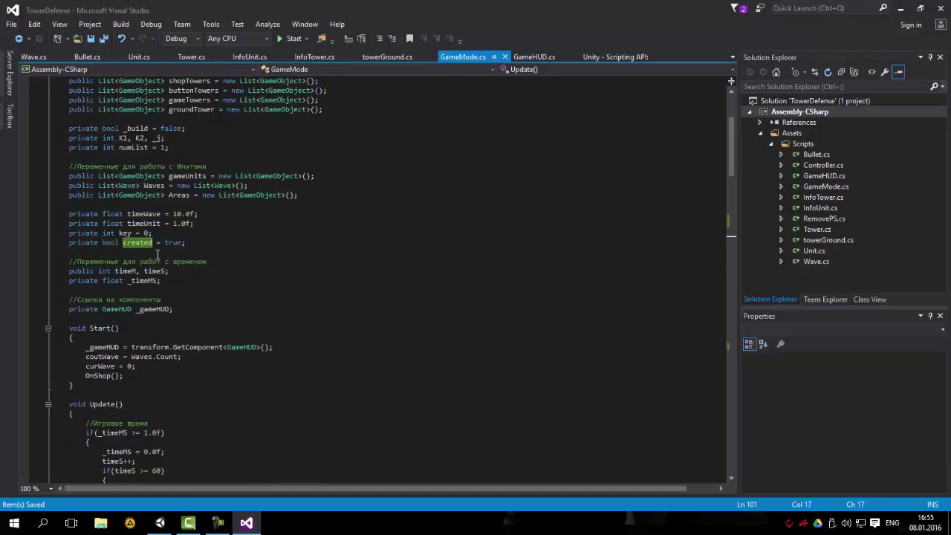
{"action": "scroll", "coordinate": [157, 250], "scroll_direction": "up", "scroll_amount": 3}
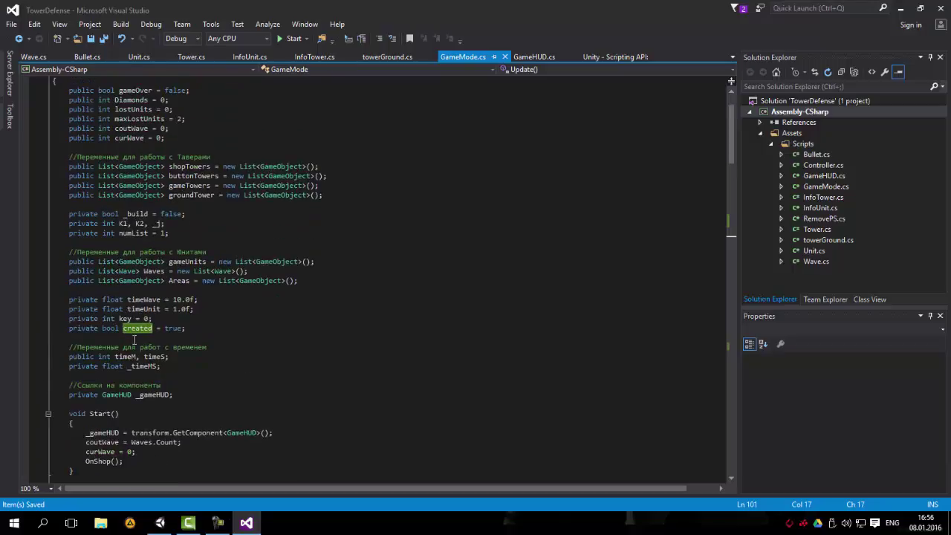
{"action": "scroll", "coordinate": [244, 394], "scroll_direction": "down", "scroll_amount": 4}
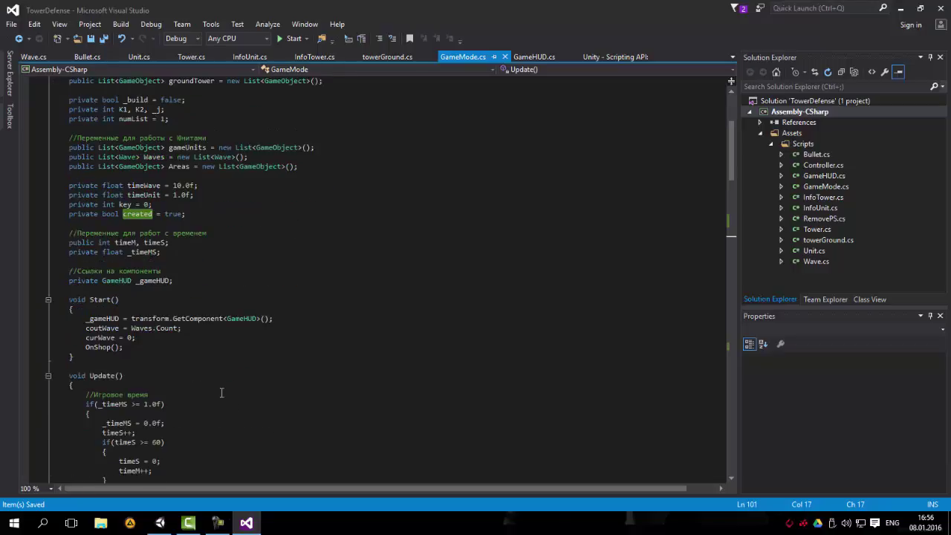
{"action": "scroll", "coordinate": [223, 389], "scroll_direction": "down", "scroll_amount": 7}
{"action": "scroll", "coordinate": [219, 387], "scroll_direction": "down", "scroll_amount": 4}
{"action": "scroll", "coordinate": [217, 388], "scroll_direction": "down", "scroll_amount": 6}
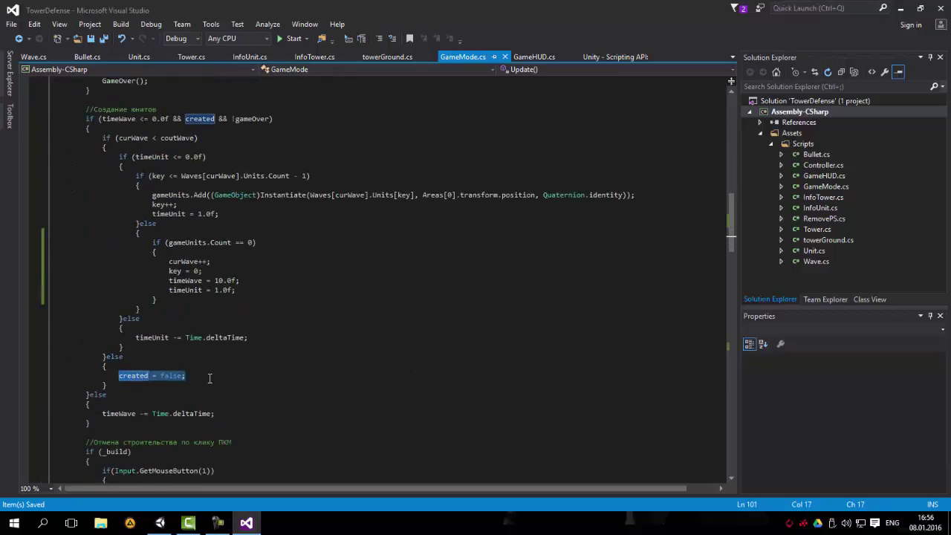
{"action": "left_click", "coordinate": [208, 377]}
{"action": "scroll", "coordinate": [730, 194], "scroll_direction": "up", "scroll_amount": 3}
{"action": "left_click_drag", "start_coordinate": [728, 175], "coordinate": [728, 104]}
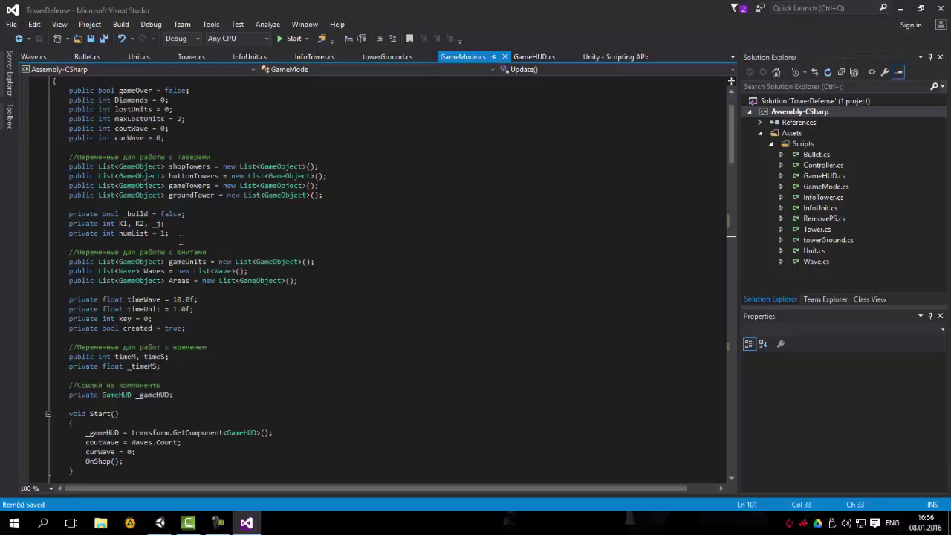
{"action": "scroll", "coordinate": [180, 239], "scroll_direction": "down", "scroll_amount": 5}
{"action": "scroll", "coordinate": [180, 239], "scroll_direction": "down", "scroll_amount": 4}
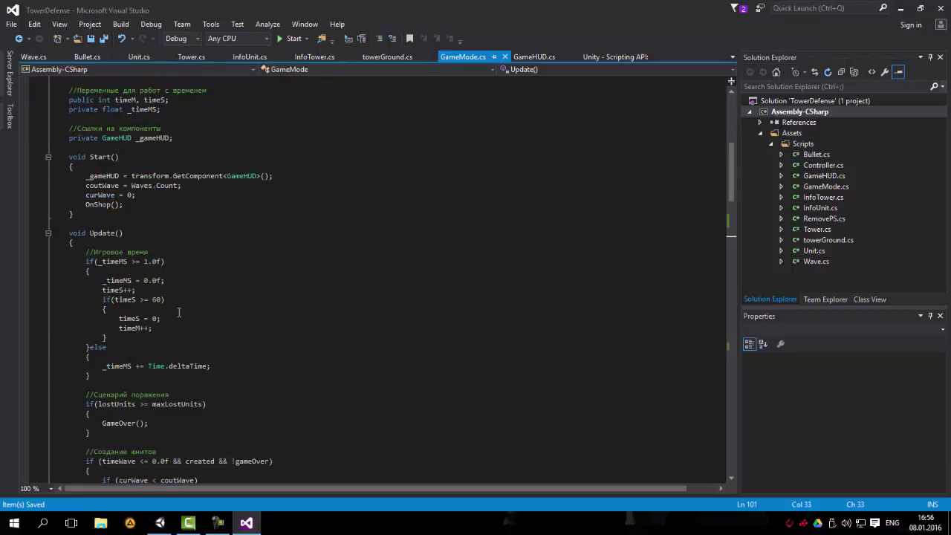
{"action": "scroll", "coordinate": [180, 311], "scroll_direction": "down", "scroll_amount": 3}
{"action": "scroll", "coordinate": [180, 314], "scroll_direction": "down", "scroll_amount": 2}
{"action": "left_click", "coordinate": [153, 280]}
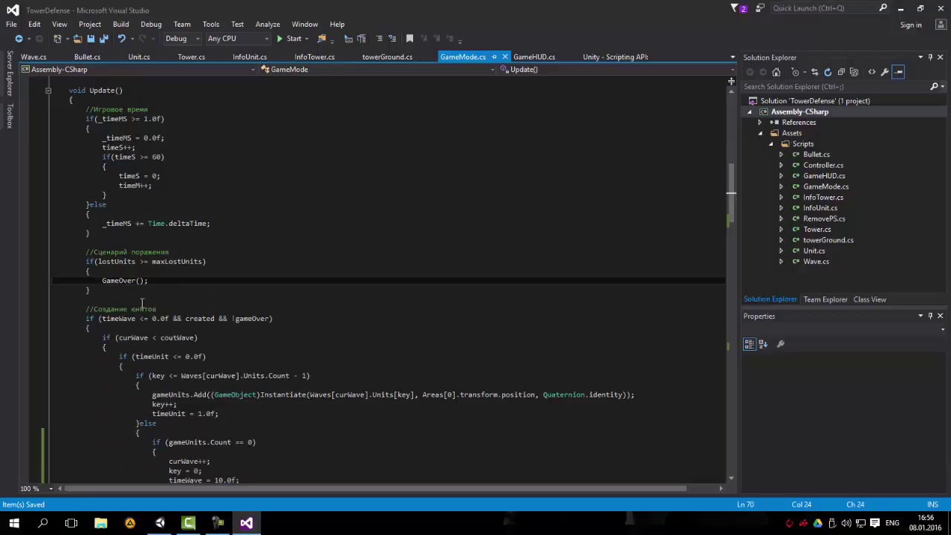
{"action": "left_click", "coordinate": [104, 292]}
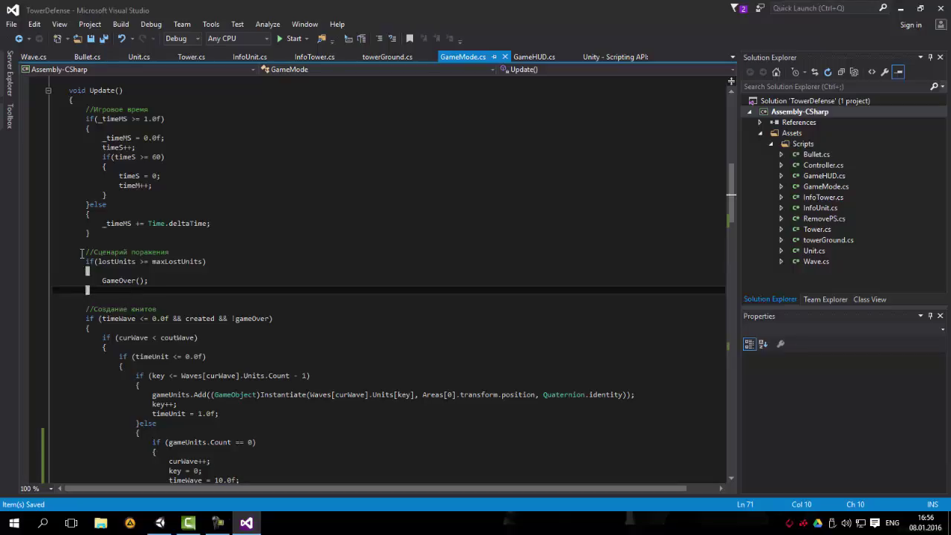
{"action": "left_click_drag", "start_coordinate": [84, 253], "coordinate": [169, 253]}
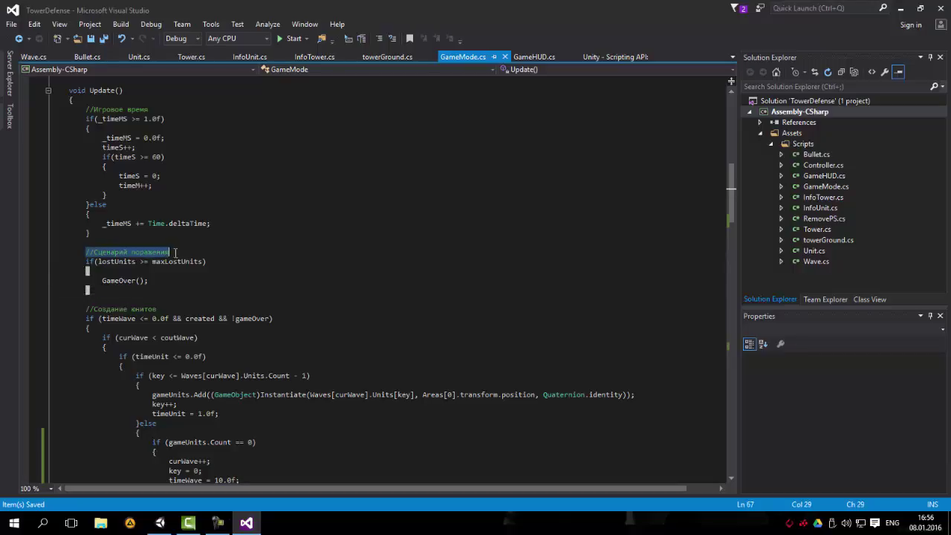
{"action": "left_click", "coordinate": [97, 291]}
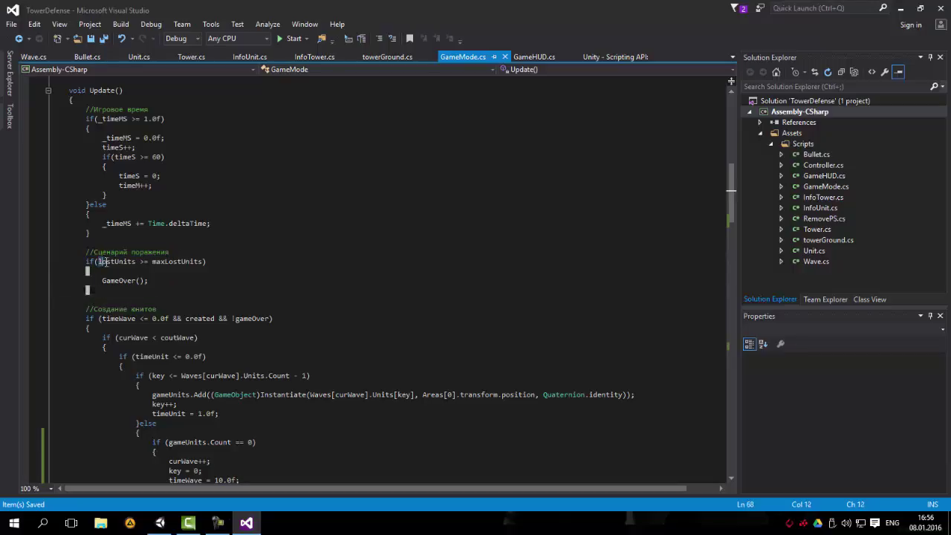
{"action": "left_click_drag", "start_coordinate": [98, 261], "coordinate": [202, 261]}
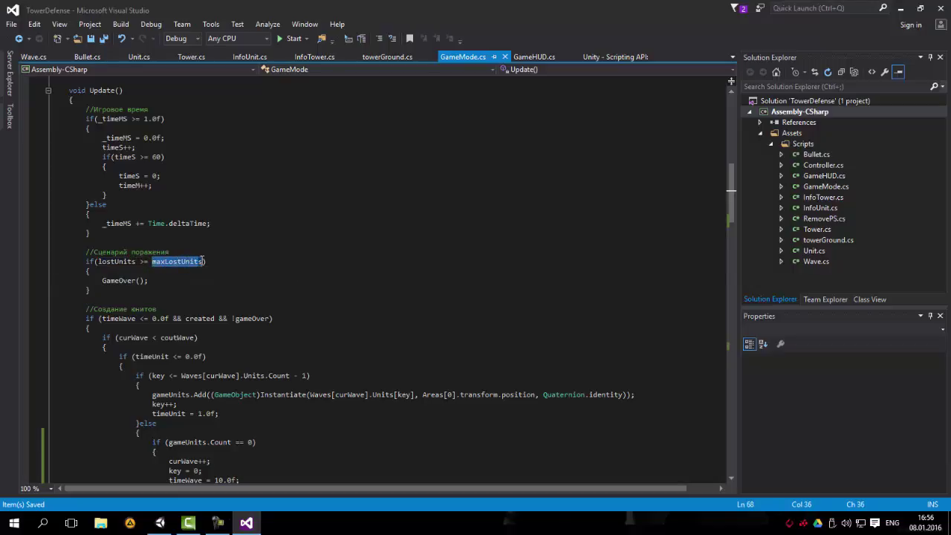
{"action": "left_click", "coordinate": [101, 292]}
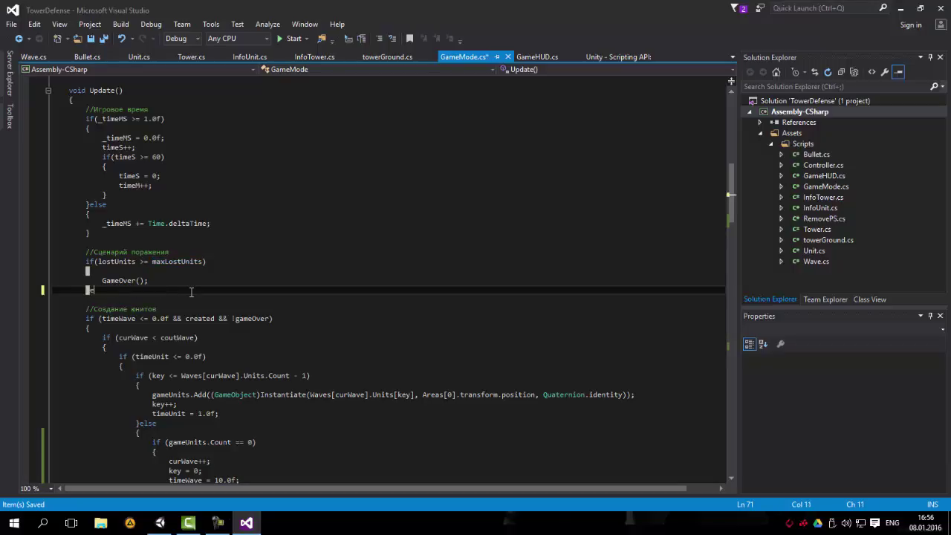
Add an else if () branch with an empty body after the GameOver() block
{"action": "type", "text": "else"}
{"action": "key", "text": "BackSpace"}
{"action": "key", "text": "BackSpace"}
{"action": "key", "text": "BackSpace"}
{"action": "scroll", "coordinate": [191, 292], "scroll_direction": "down", "scroll_amount": 1}
{"action": "scroll", "coordinate": [181, 267], "scroll_direction": "down", "scroll_amount": 3}
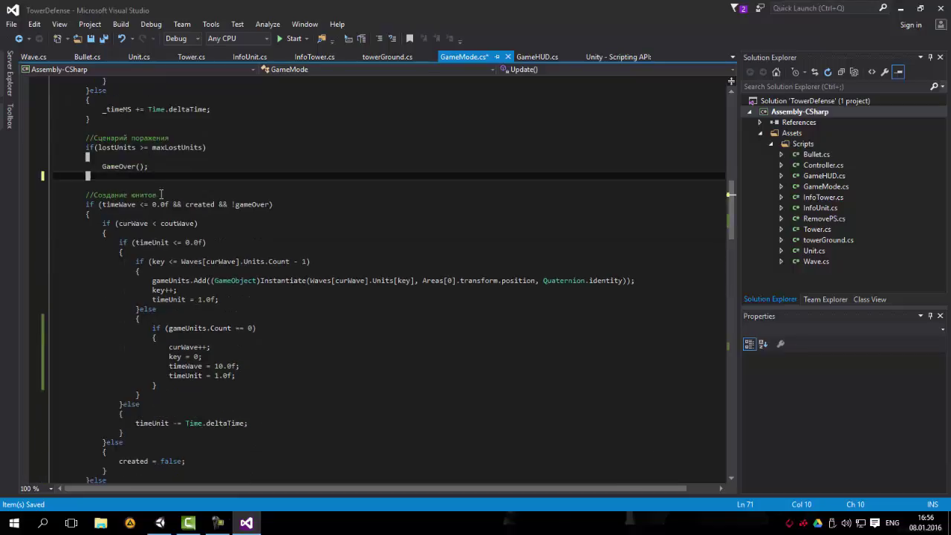
{"action": "mouse_move", "coordinate": [165, 221]}
{"action": "scroll", "coordinate": [191, 228], "scroll_direction": "up", "scroll_amount": 3}
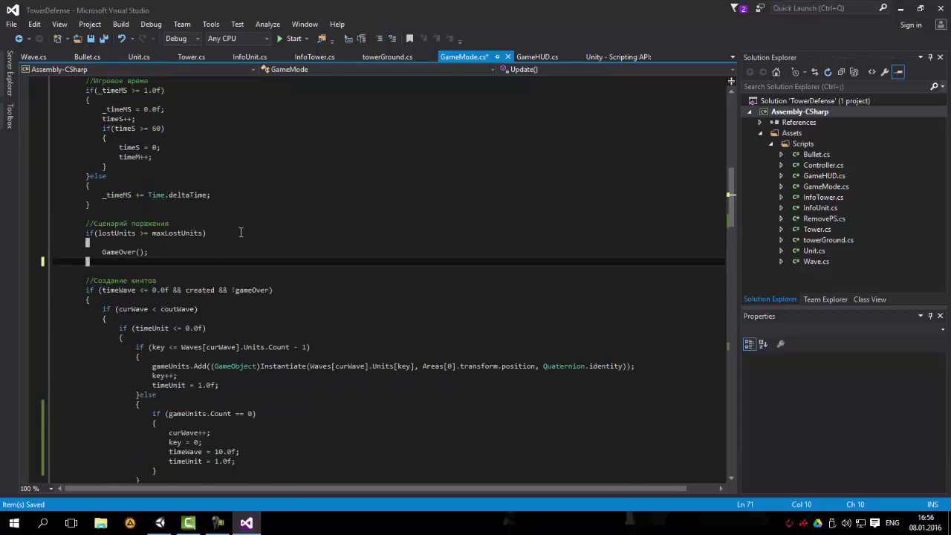
{"action": "scroll", "coordinate": [240, 233], "scroll_direction": "up", "scroll_amount": 3}
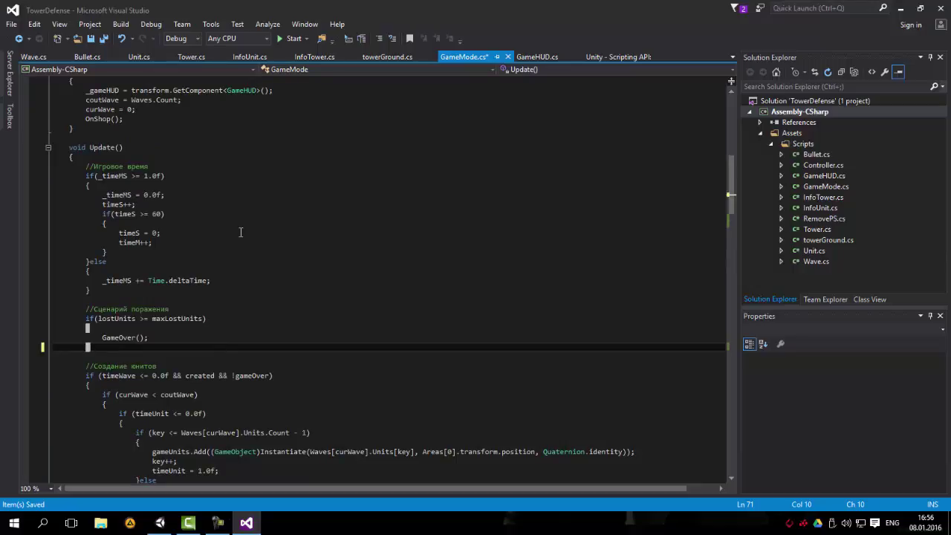
{"action": "scroll", "coordinate": [240, 232], "scroll_direction": "up", "scroll_amount": 3}
{"action": "scroll", "coordinate": [240, 232], "scroll_direction": "down", "scroll_amount": 3}
{"action": "type", "text": "else i"}
{"action": "type", "text": "f()"}
{"action": "key", "text": "Return"}
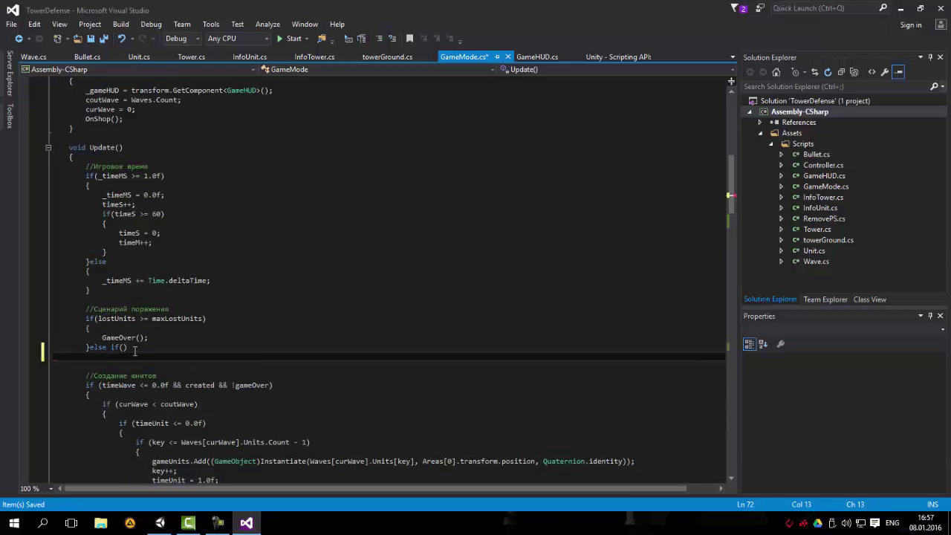
{"action": "type", "text": "{ }"}
{"action": "key", "text": "Return"}
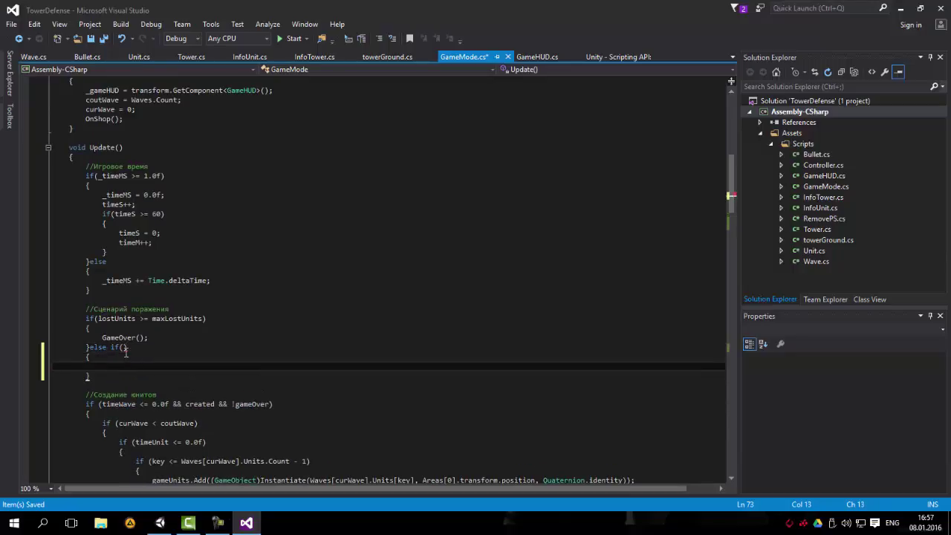
Start the else-if condition with !created &&
{"action": "left_click", "coordinate": [125, 347]}
{"action": "type", "text": "cre"}
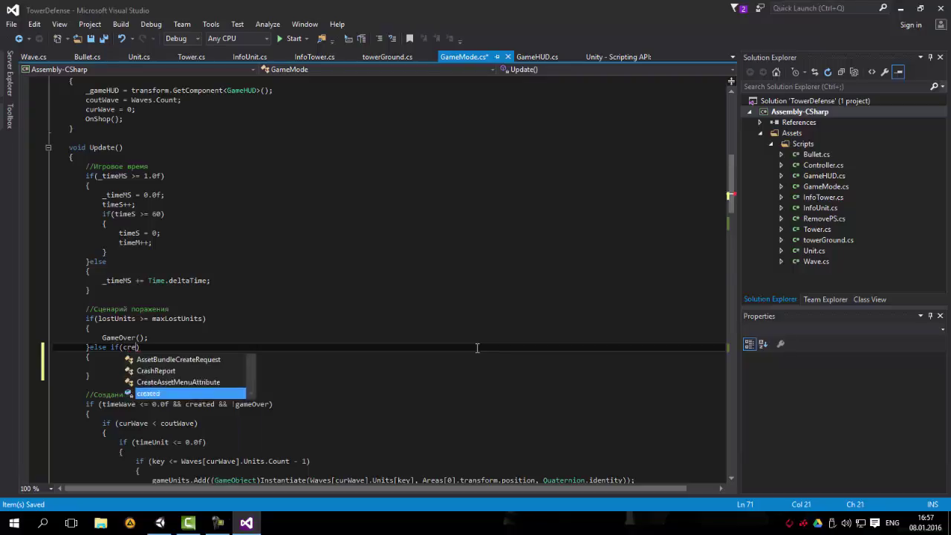
{"action": "type", "text": "ated"}
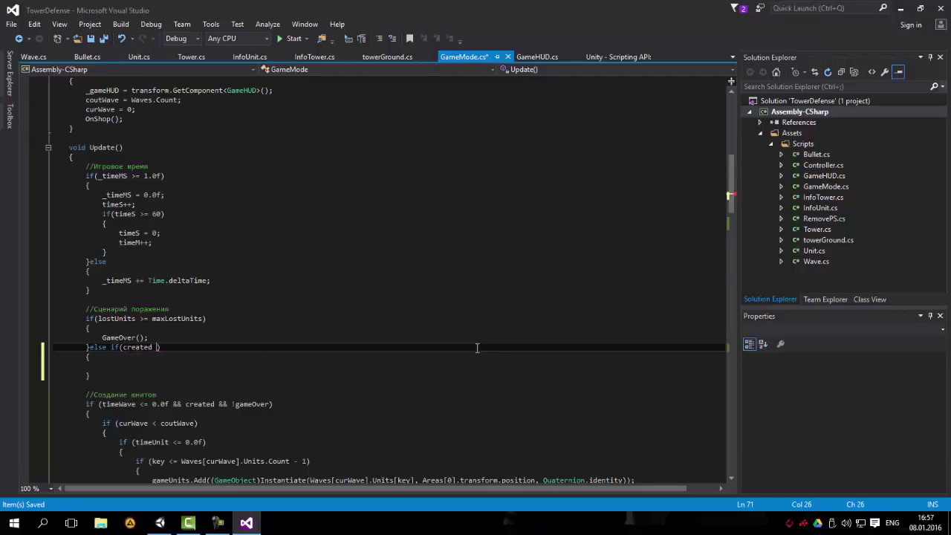
{"action": "key", "text": "BackSpace"}
{"action": "key", "text": "ctrl+Left"}
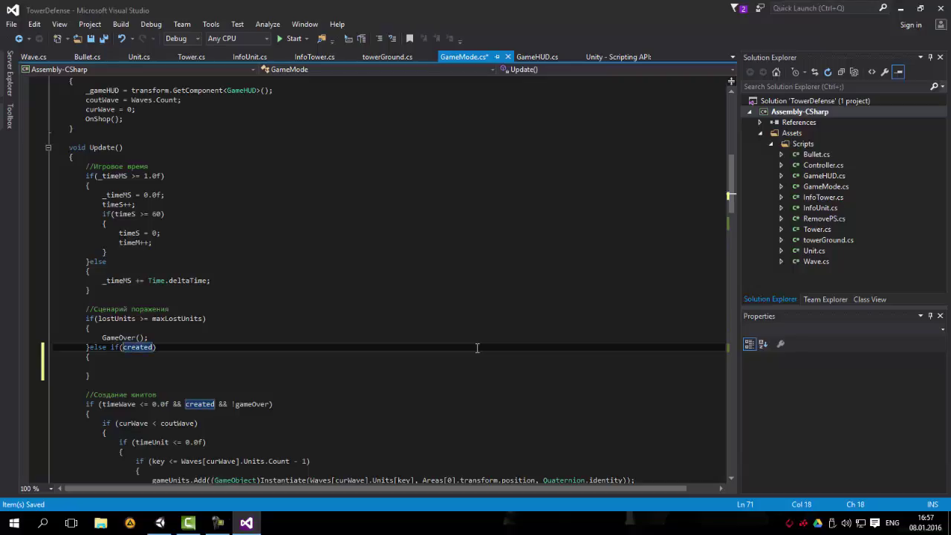
{"action": "type", "text": "!"}
{"action": "key", "text": "ctrl+Right"}
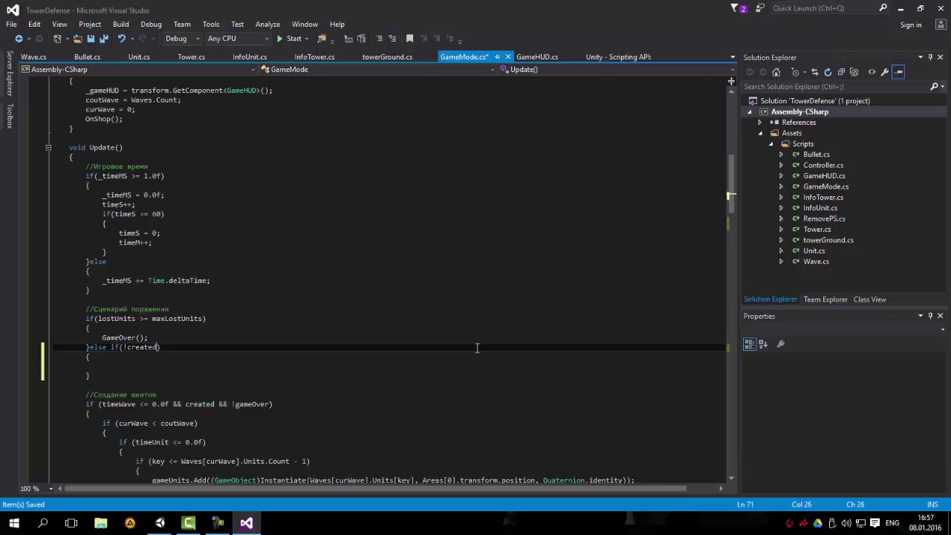
{"action": "type", "text": "&&"}
{"action": "left_click", "coordinate": [124, 347]}
{"action": "left_click_drag", "start_coordinate": [124, 347], "coordinate": [156, 348]}
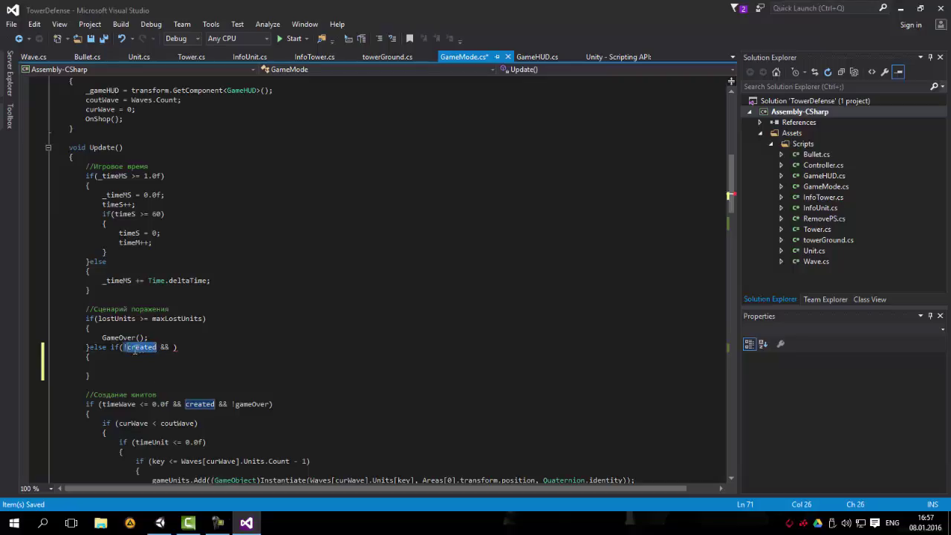
Complete the condition with gameUnits.Count == 0
{"action": "scroll", "coordinate": [209, 306], "scroll_direction": "down", "scroll_amount": 4}
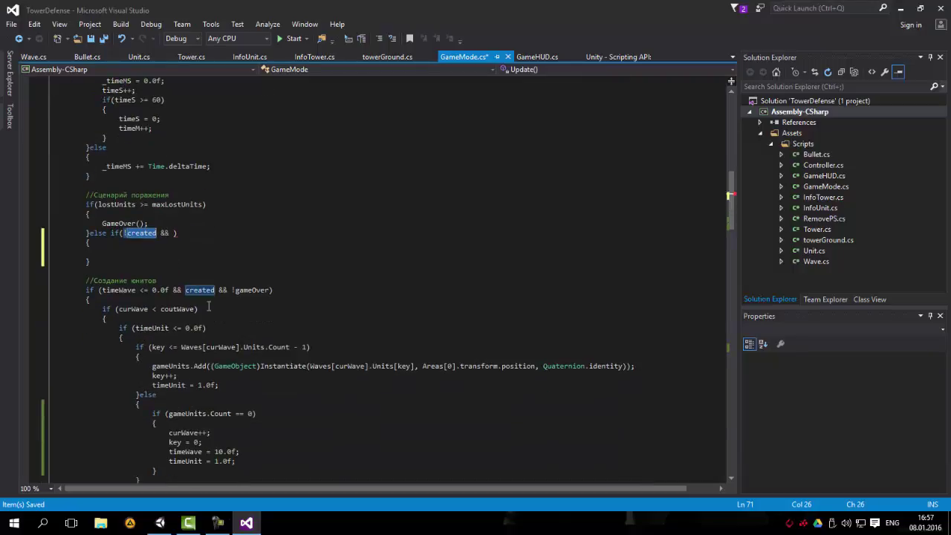
{"action": "scroll", "coordinate": [208, 306], "scroll_direction": "down", "scroll_amount": 5}
{"action": "scroll", "coordinate": [249, 202], "scroll_direction": "up", "scroll_amount": 7}
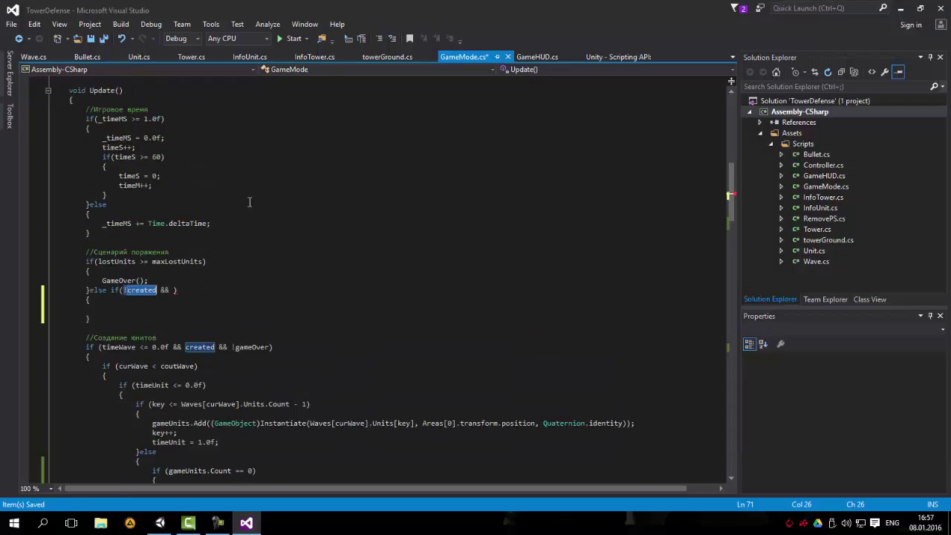
{"action": "left_click", "coordinate": [174, 291]}
{"action": "scroll", "coordinate": [349, 300], "scroll_direction": "up", "scroll_amount": 1}
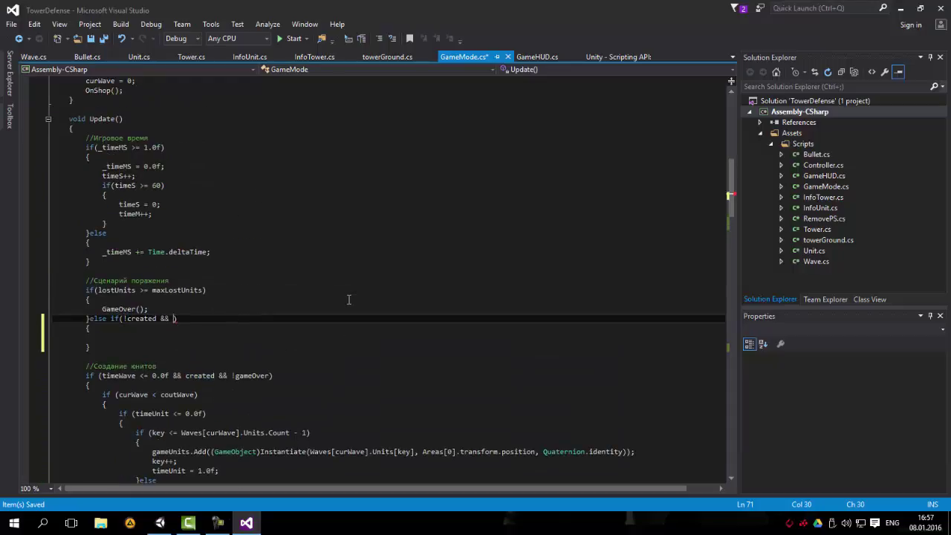
{"action": "type", "text": "game"}
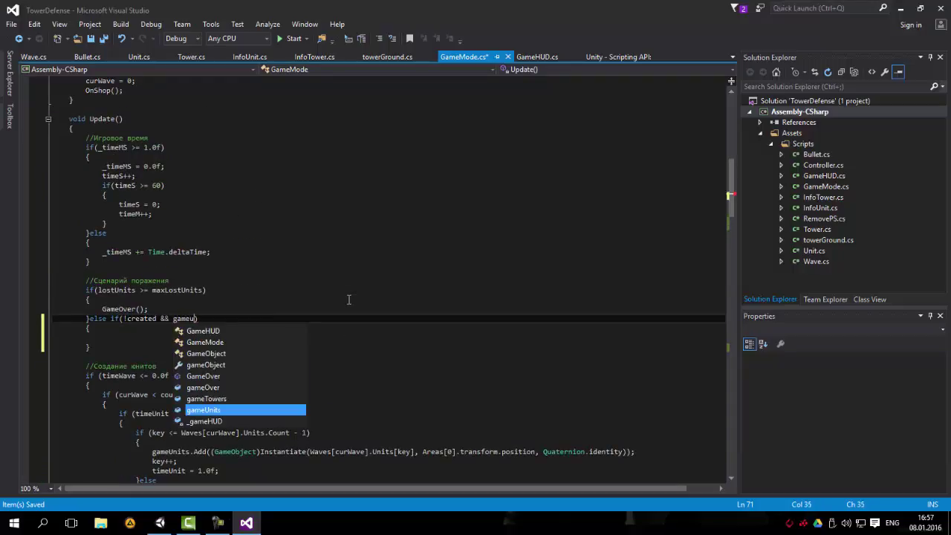
{"action": "type", "text": "Units"}
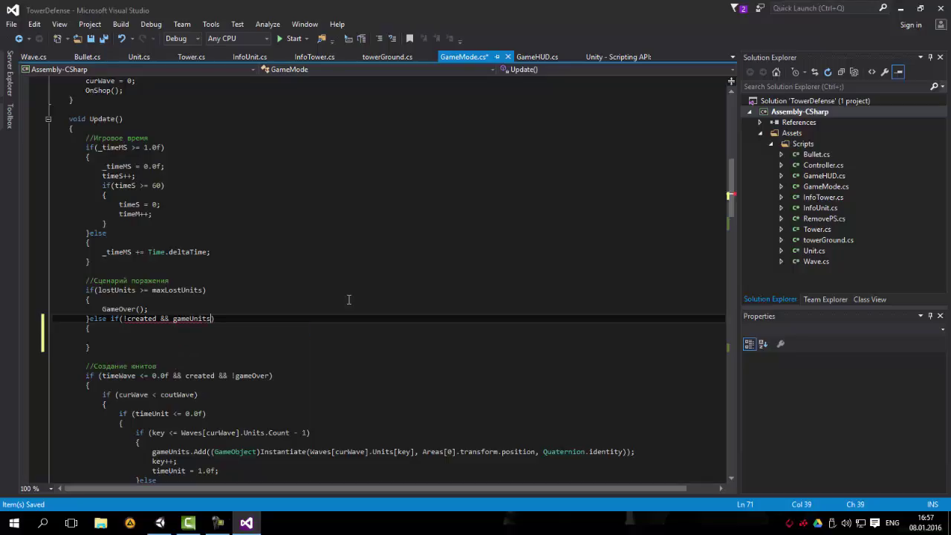
{"action": "type", "text": ".Count"}
{"action": "type", "text": " == 0"}
{"action": "key", "text": "Left"}
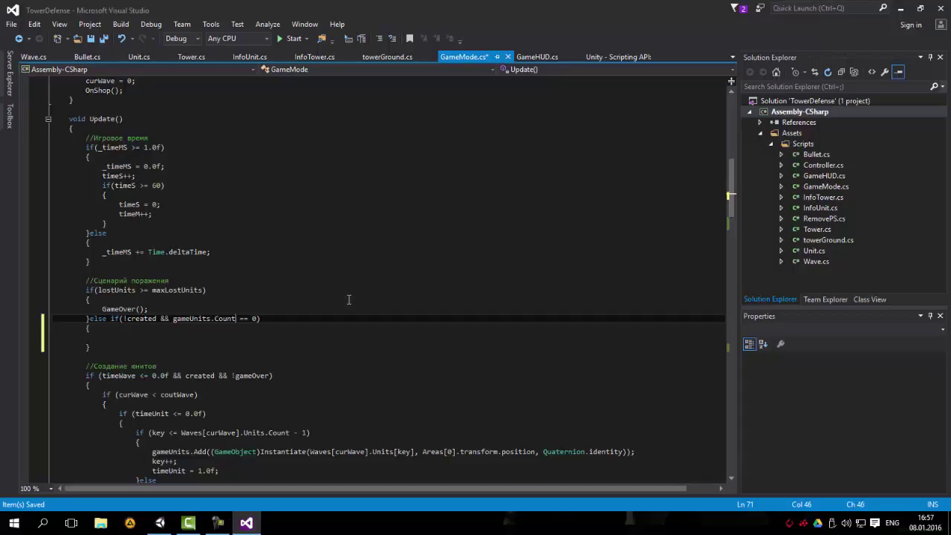
{"action": "key", "text": "Left"}
{"action": "key", "text": "Left"}
{"action": "key", "text": "Left"}
{"action": "key", "text": "Left"}
{"action": "key", "text": "Left"}
{"action": "key", "text": "Left"}
{"action": "key", "text": "shift+Right"}
{"action": "key", "text": "shift+Right"}
{"action": "key", "text": "shift+Right"}
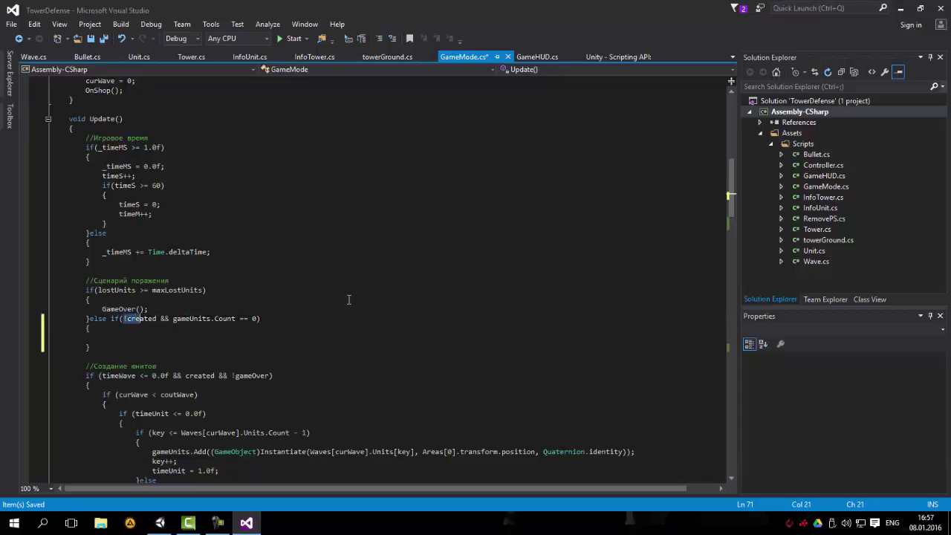
{"action": "key", "text": "shift+Right"}
{"action": "key", "text": "shift+Right"}
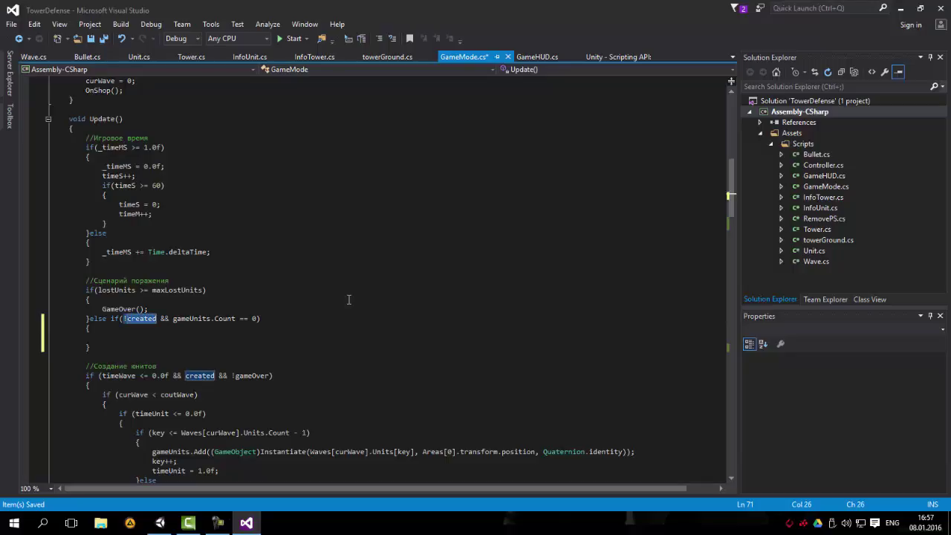
{"action": "key", "text": "Right"}
{"action": "key", "text": "Right"}
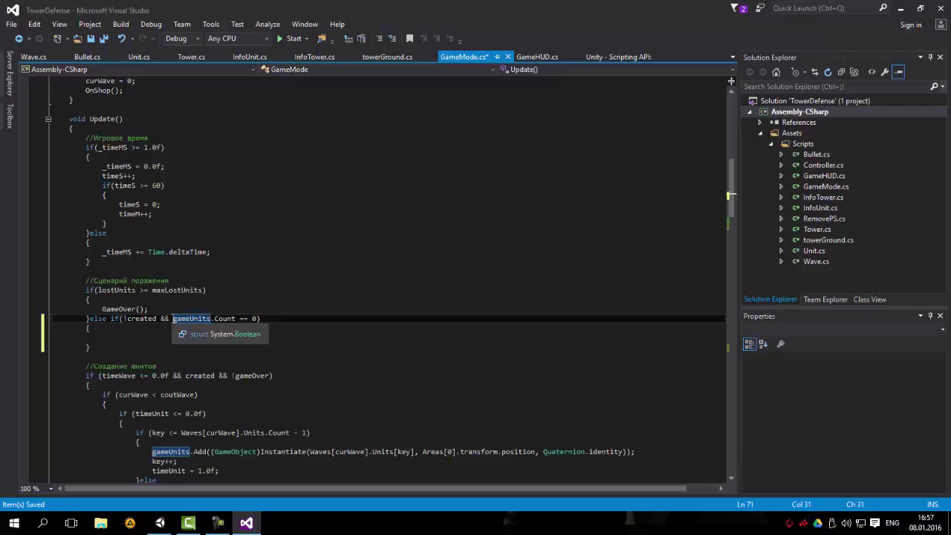
{"action": "left_click_drag", "start_coordinate": [173, 318], "coordinate": [237, 318]}
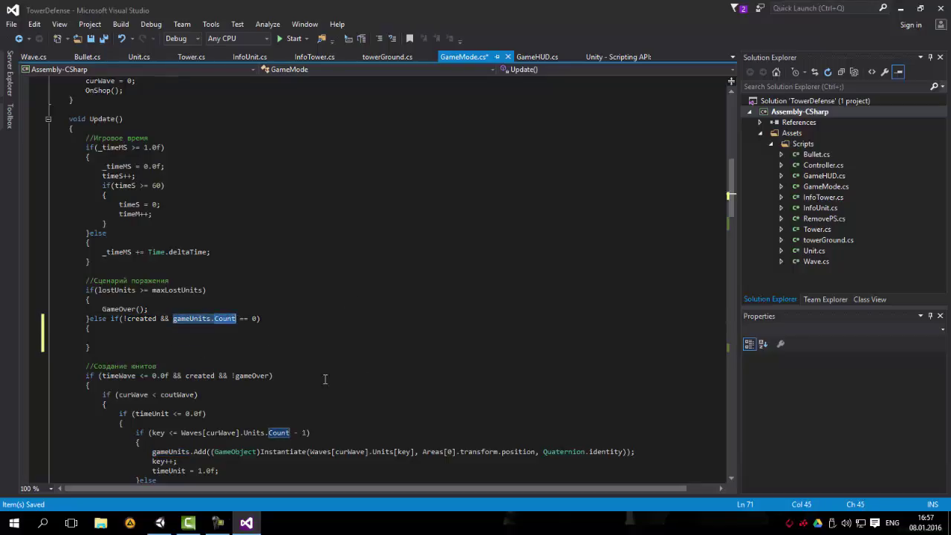
{"action": "left_click_drag", "start_coordinate": [98, 289], "coordinate": [204, 290]}
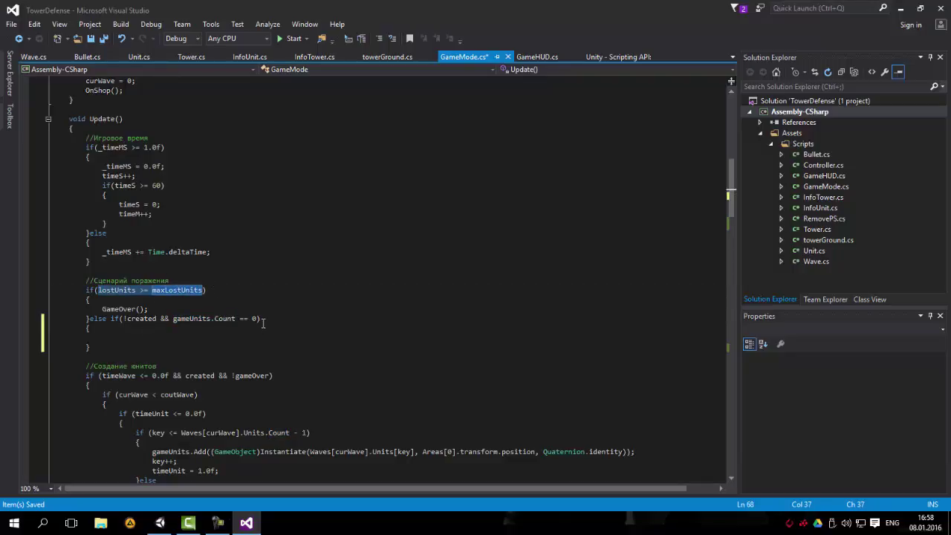
{"action": "left_click", "coordinate": [99, 290]}
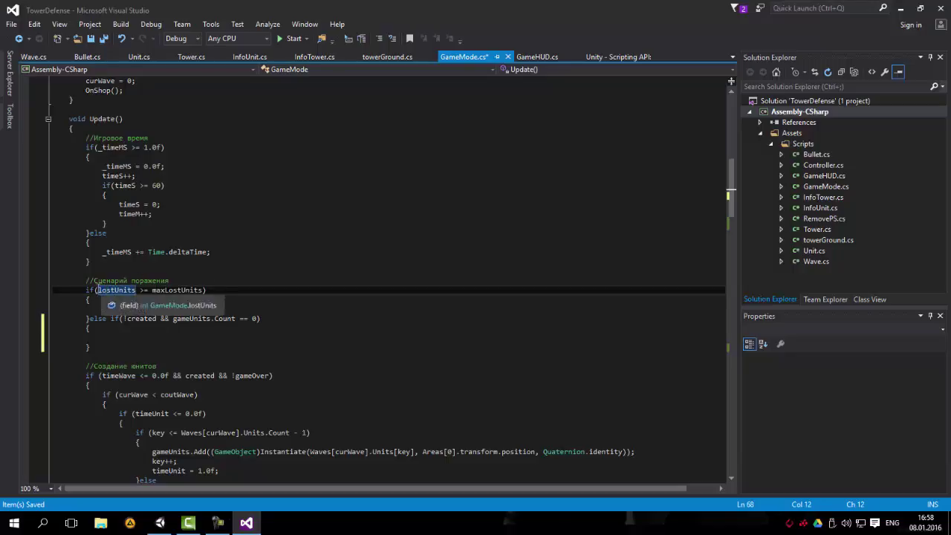
{"action": "mouse_move", "coordinate": [98, 289]}
{"action": "left_mouse_down"}
{"action": "mouse_move", "coordinate": [221, 297]}
{"action": "mouse_move", "coordinate": [206, 290]}
{"action": "left_mouse_up"}
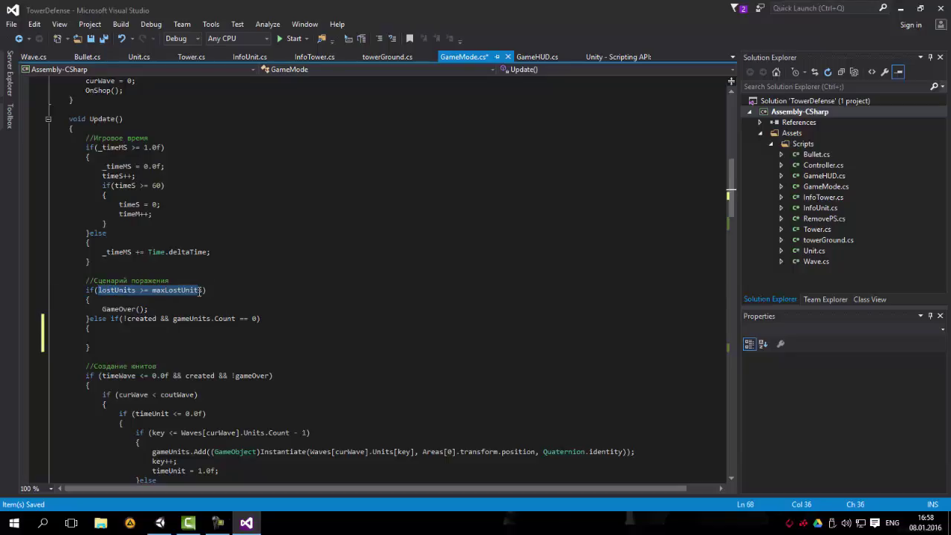
{"action": "mouse_move", "coordinate": [110, 318]}
{"action": "left_mouse_down"}
{"action": "mouse_move", "coordinate": [237, 318]}
{"action": "mouse_move", "coordinate": [272, 338]}
{"action": "left_mouse_up"}
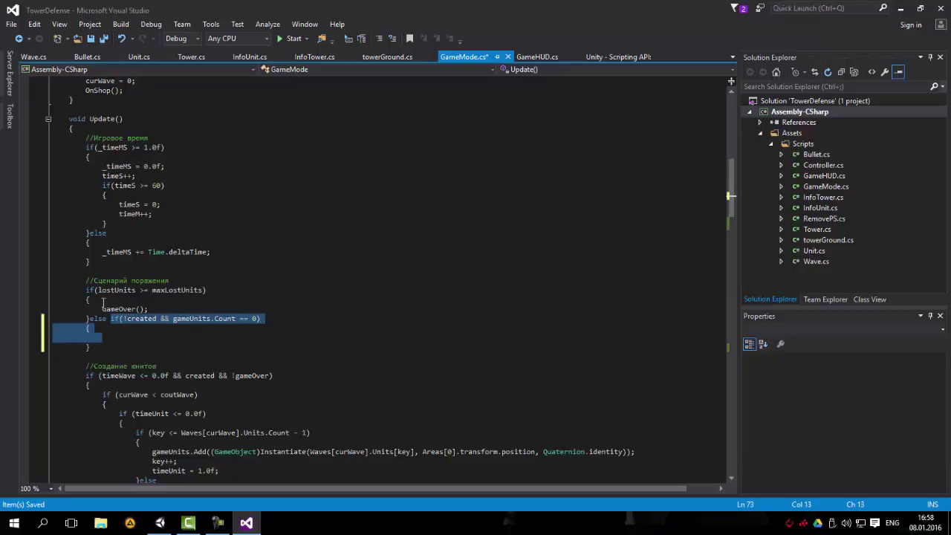
{"action": "left_click_drag", "start_coordinate": [101, 308], "coordinate": [172, 308]}
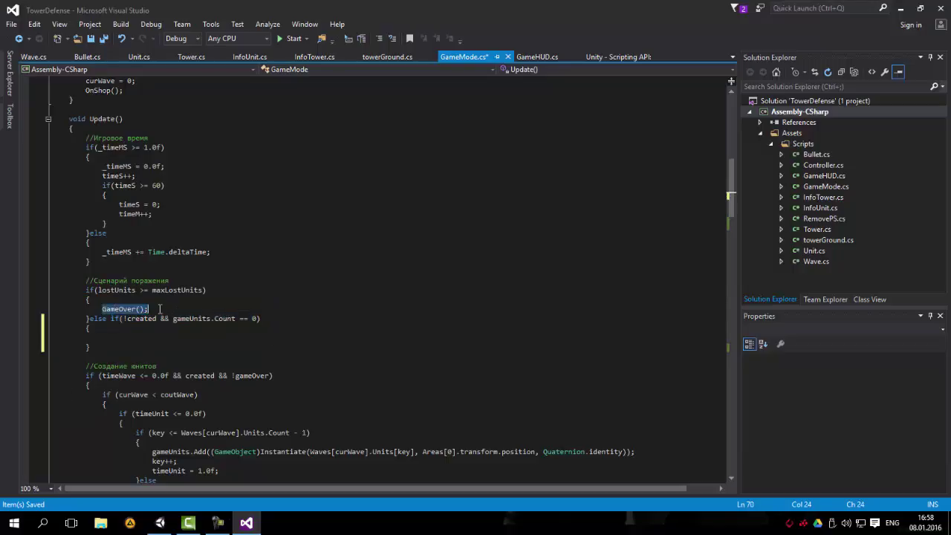
{"action": "left_click_drag", "start_coordinate": [98, 290], "coordinate": [202, 294]}
{"action": "left_click", "coordinate": [217, 294]}
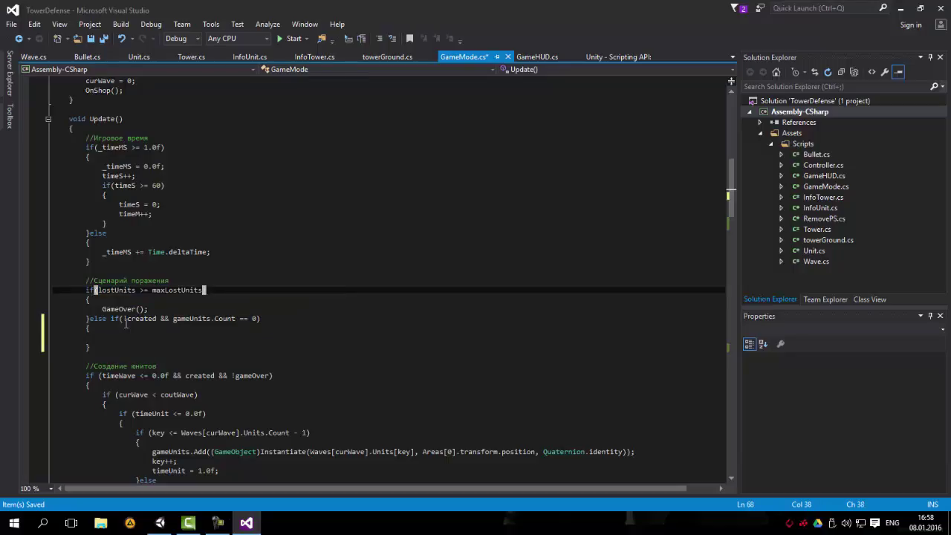
{"action": "left_click_drag", "start_coordinate": [123, 320], "coordinate": [156, 318]}
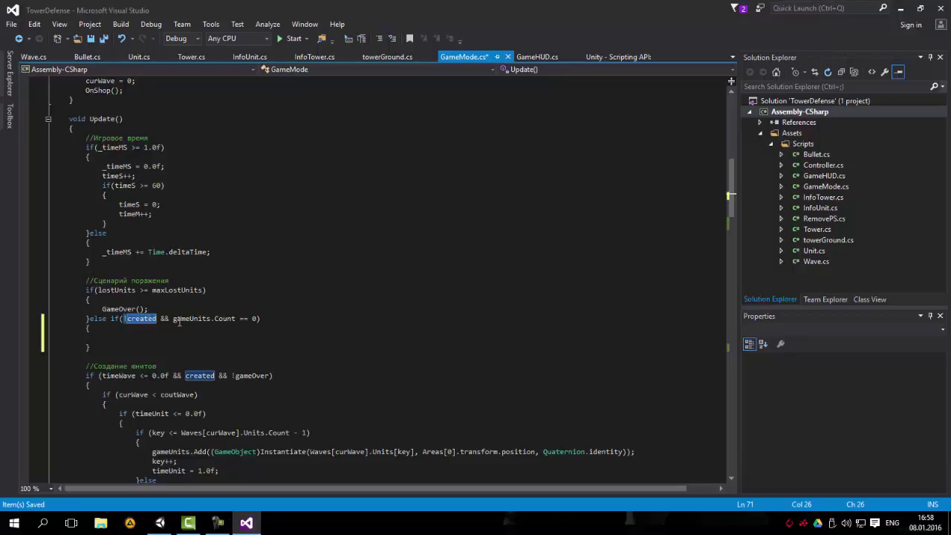
{"action": "left_click_drag", "start_coordinate": [173, 319], "coordinate": [258, 319]}
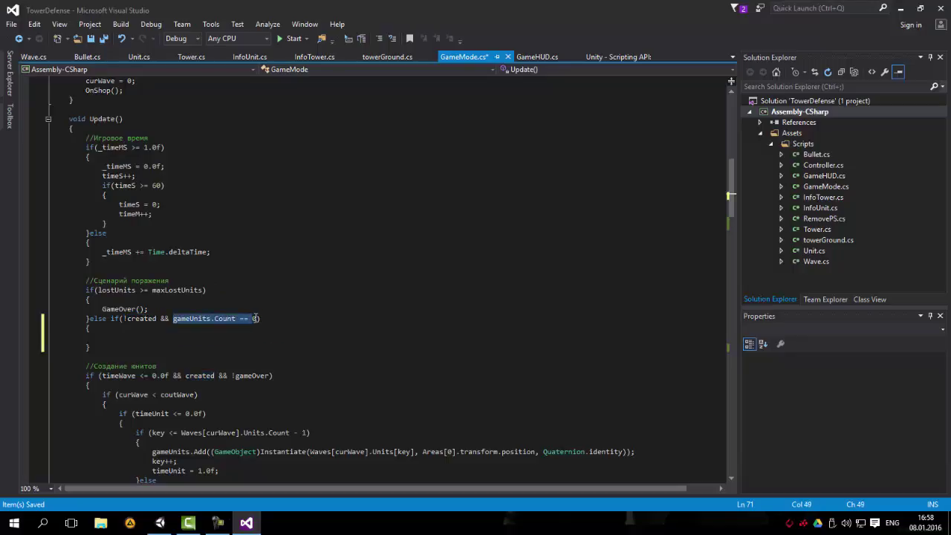
{"action": "left_click", "coordinate": [149, 346]}
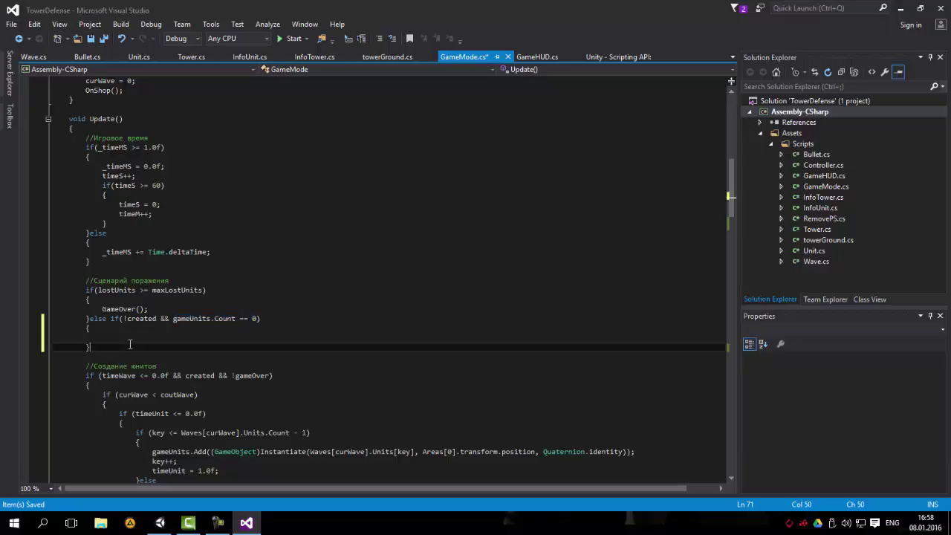
{"action": "left_click", "coordinate": [144, 339]}
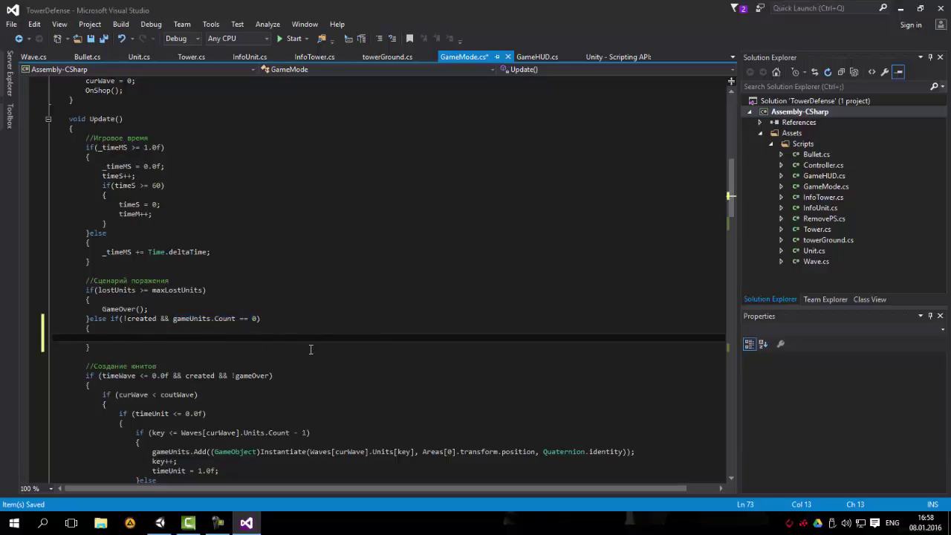
Call Victory() inside the else-if branch using IntelliSense and save GameMode.cs
{"action": "type", "text": "Vecto"}
{"action": "key", "text": "BackSpace"}
{"action": "key", "text": "BackSpace"}
{"action": "key", "text": "BackSpace"}
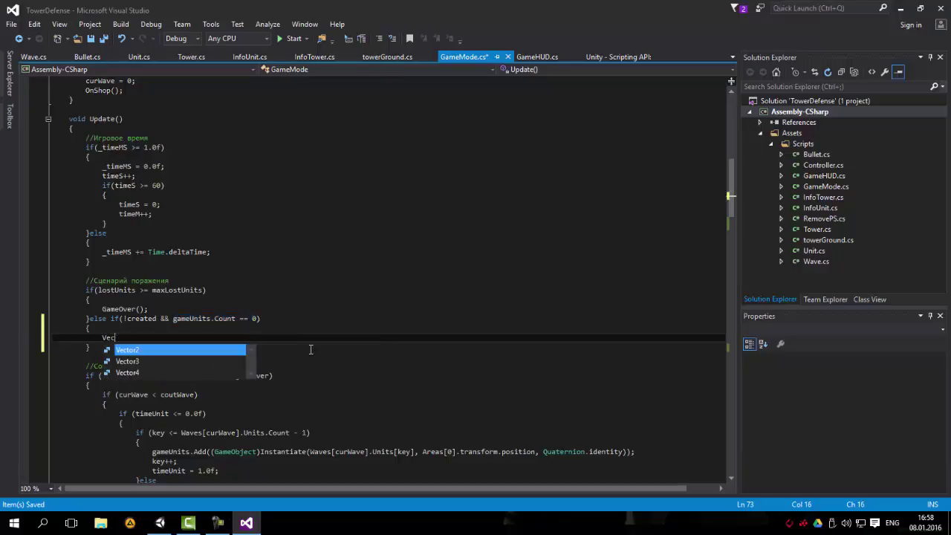
{"action": "key", "text": "BackSpace"}
{"action": "type", "text": "ict"}
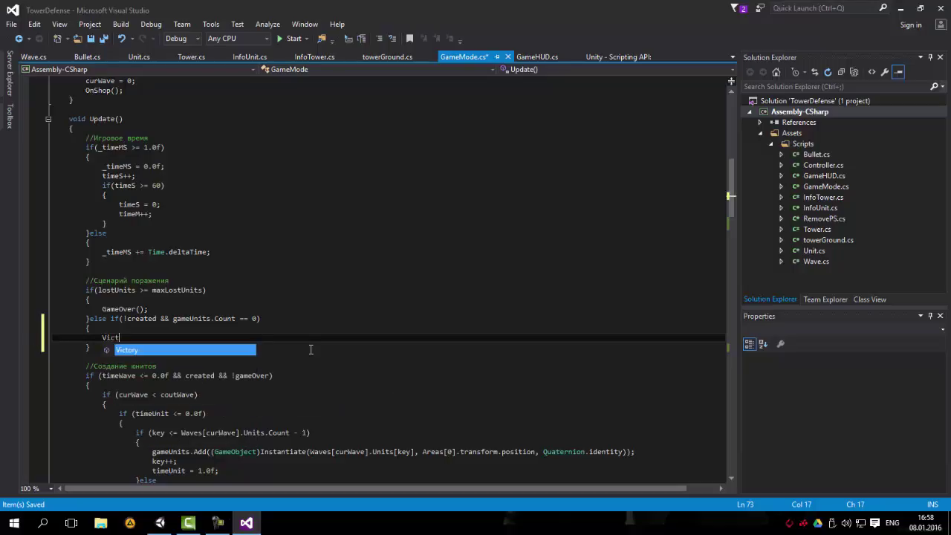
{"action": "key", "text": "Tab"}
{"action": "type", "text": "("}
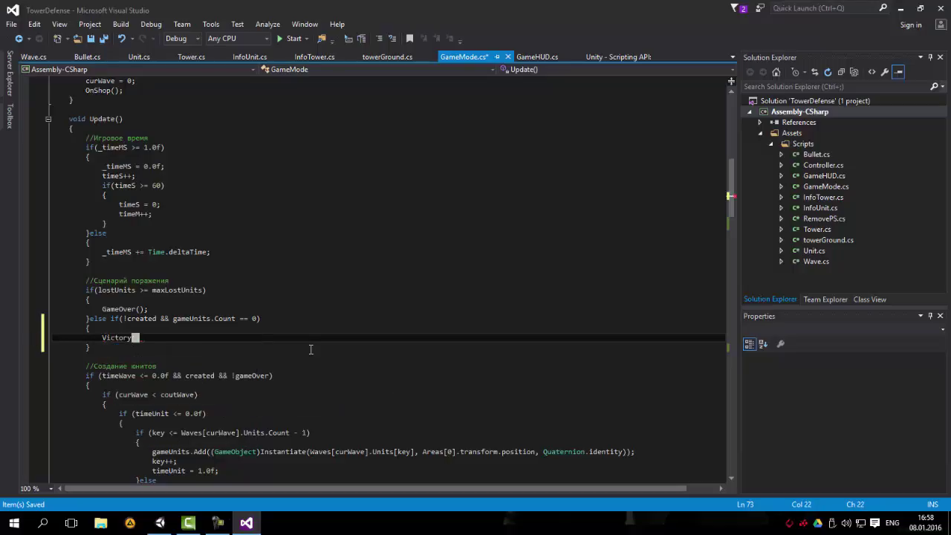
{"action": "key", "text": "ctrl+s"}
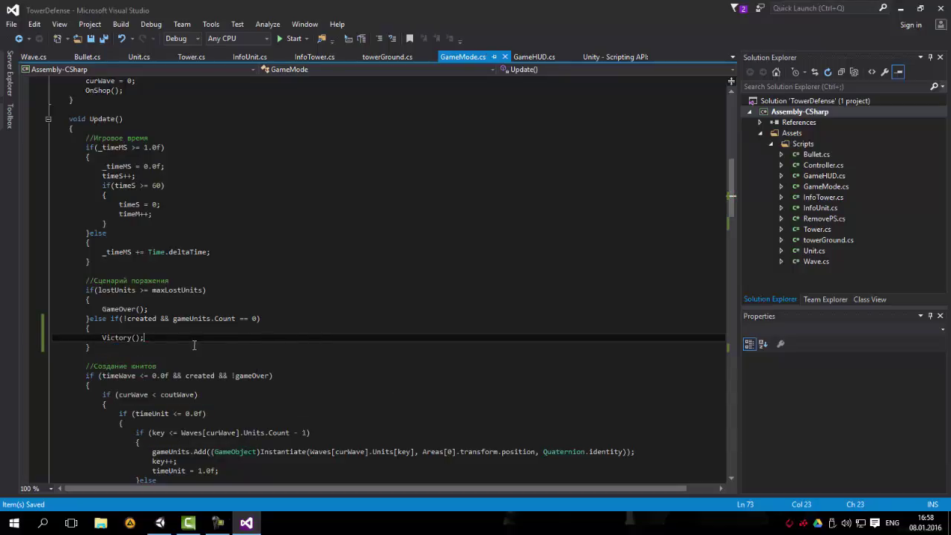
Scroll down to the empty Victory() method
{"action": "scroll", "coordinate": [253, 343], "scroll_direction": "down", "scroll_amount": 2}
{"action": "scroll", "coordinate": [251, 327], "scroll_direction": "down", "scroll_amount": 1}
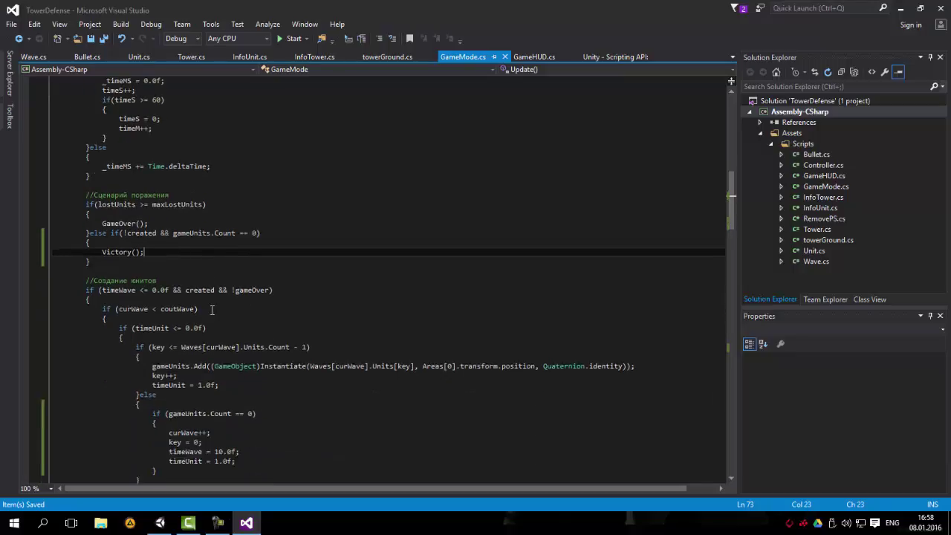
{"action": "scroll", "coordinate": [226, 309], "scroll_direction": "down", "scroll_amount": 1}
{"action": "scroll", "coordinate": [225, 245], "scroll_direction": "down", "scroll_amount": 3}
{"action": "scroll", "coordinate": [226, 228], "scroll_direction": "down", "scroll_amount": 3}
{"action": "scroll", "coordinate": [216, 327], "scroll_direction": "down", "scroll_amount": 9}
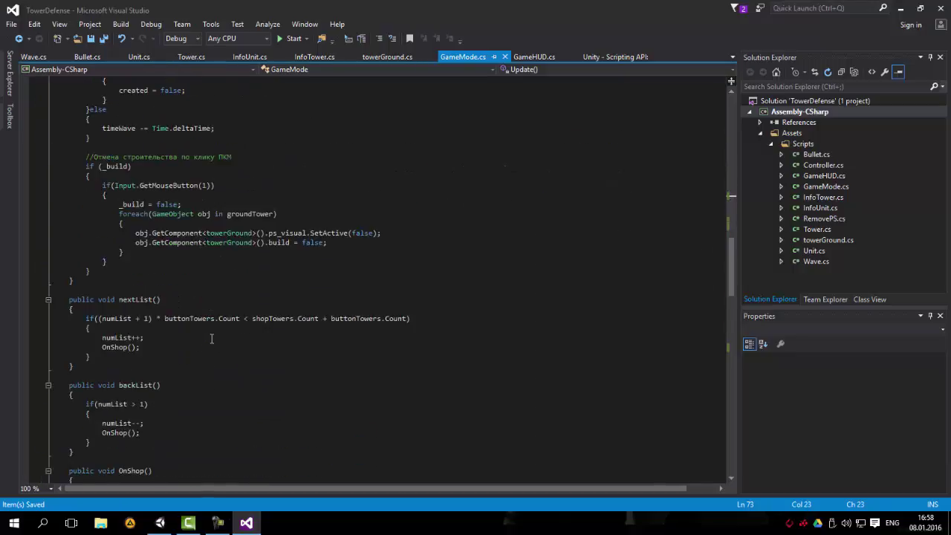
{"action": "scroll", "coordinate": [213, 335], "scroll_direction": "down", "scroll_amount": 7}
{"action": "scroll", "coordinate": [167, 356], "scroll_direction": "down", "scroll_amount": 6}
{"action": "scroll", "coordinate": [167, 357], "scroll_direction": "down", "scroll_amount": 7}
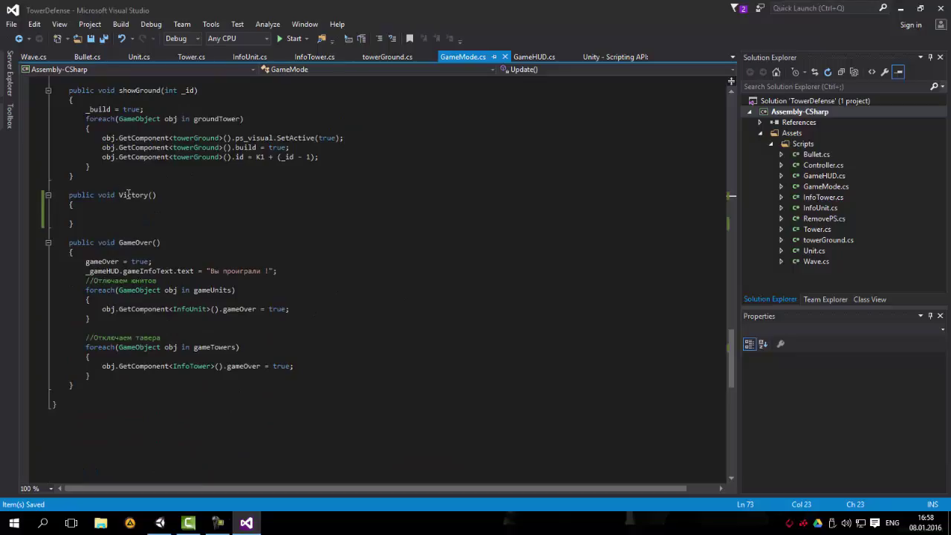
Copy the _gameHUD.gameInfoText.text line from GameOver() into Victory()
{"action": "left_click", "coordinate": [99, 214]}
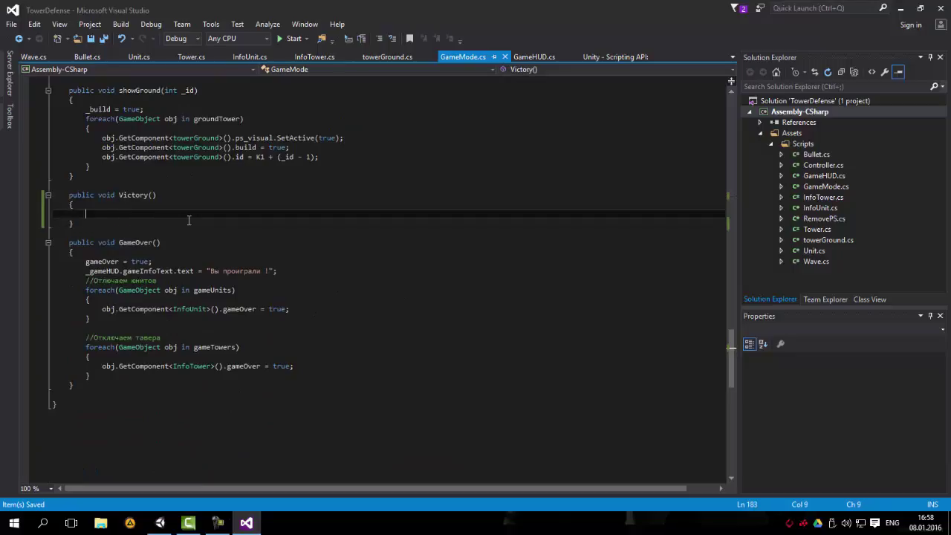
{"action": "type", "text": "game"}
{"action": "key", "text": "BackSpace"}
{"action": "key", "text": "BackSpace"}
{"action": "key", "text": "BackSpace"}
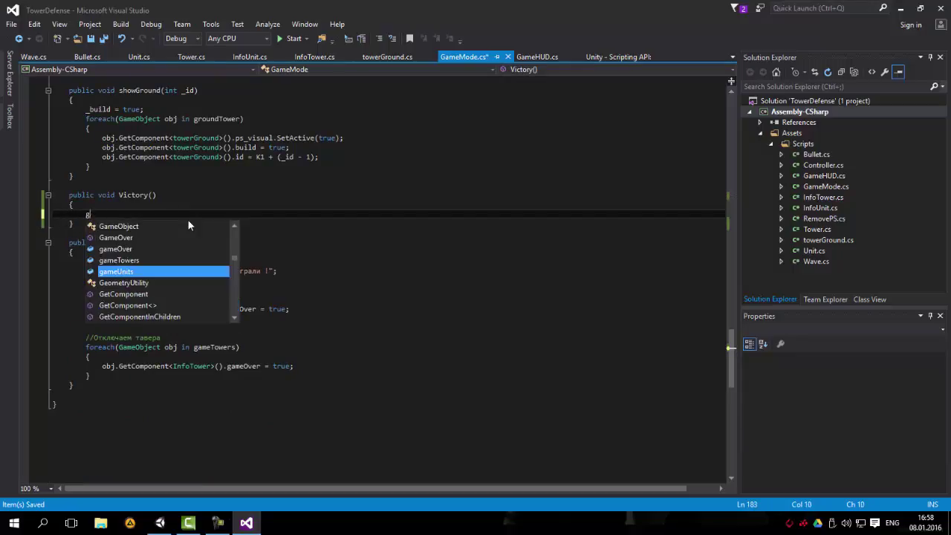
{"action": "type", "text": "_ga"}
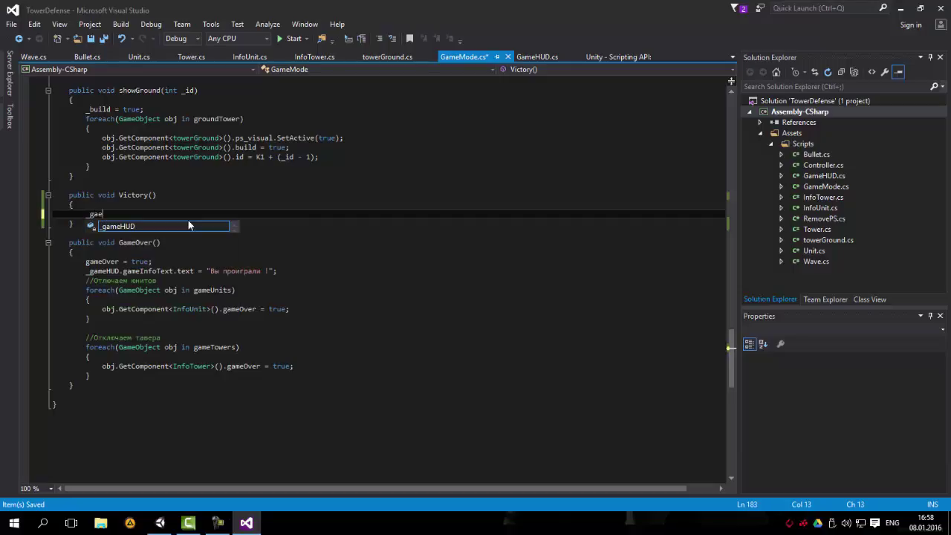
{"action": "key", "text": "Tab"}
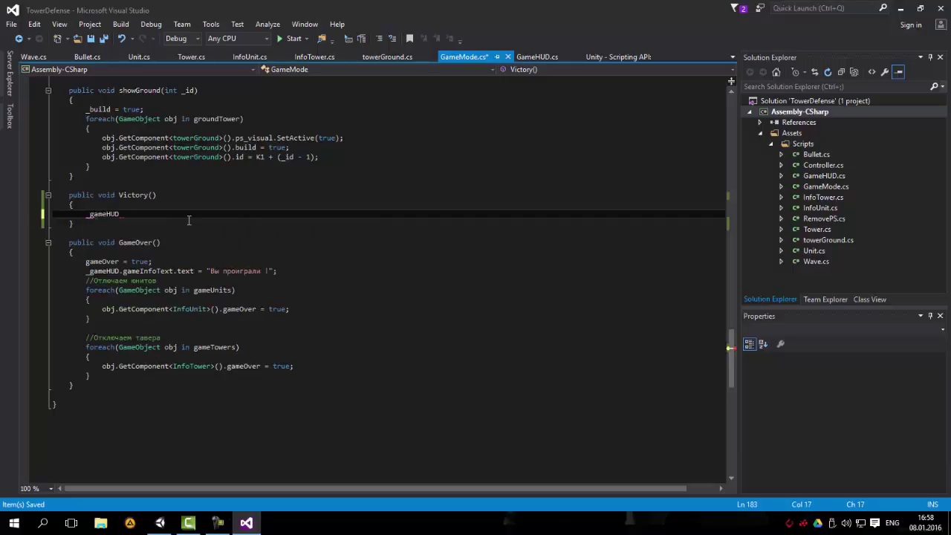
{"action": "left_click", "coordinate": [85, 270]}
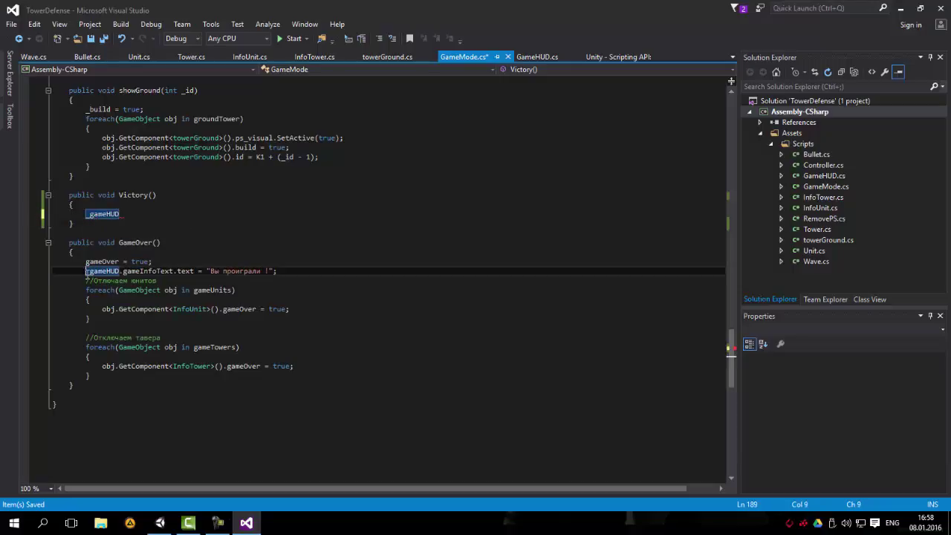
{"action": "key", "text": "shift+End"}
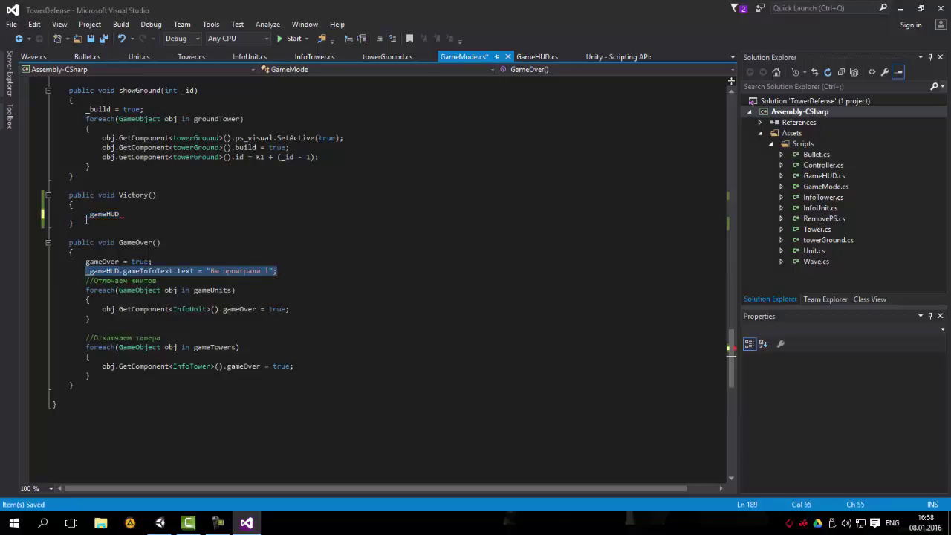
{"action": "key", "text": "ctrl+c"}
{"action": "double_click", "coordinate": [104, 213]}
{"action": "key", "text": "ctrl+v"}
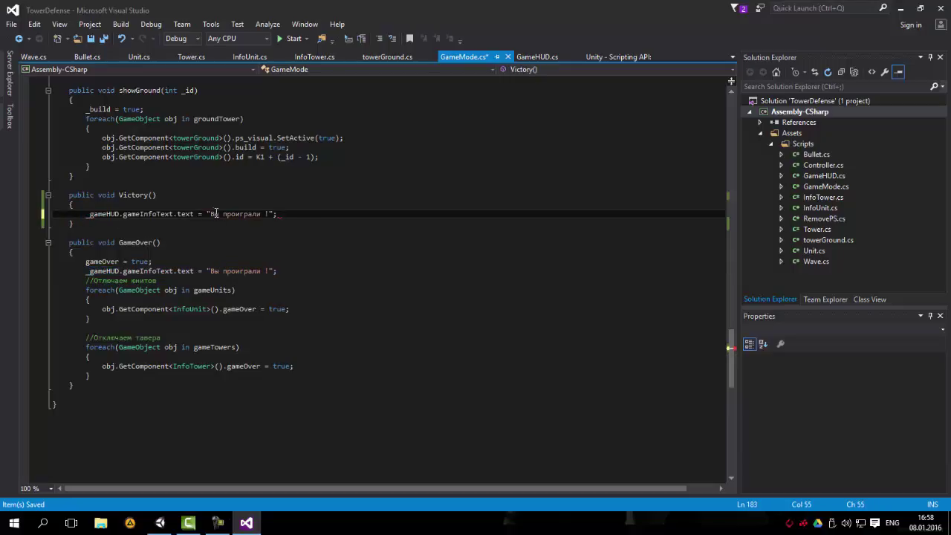
Change проиграли to выиграли in the Victory() message and save the file
{"action": "left_click_drag", "start_coordinate": [224, 215], "coordinate": [262, 214]}
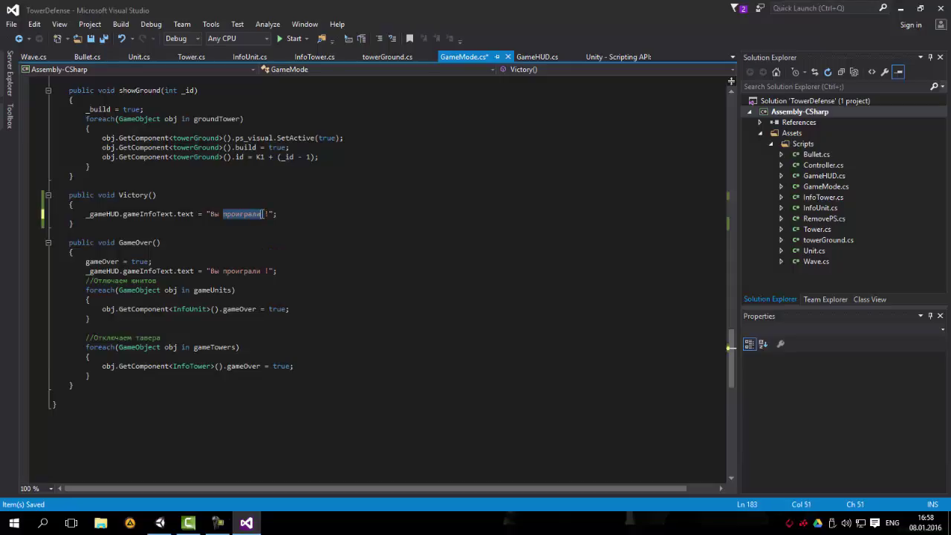
{"action": "key", "text": "BackSpace"}
{"action": "type", "text": "d"}
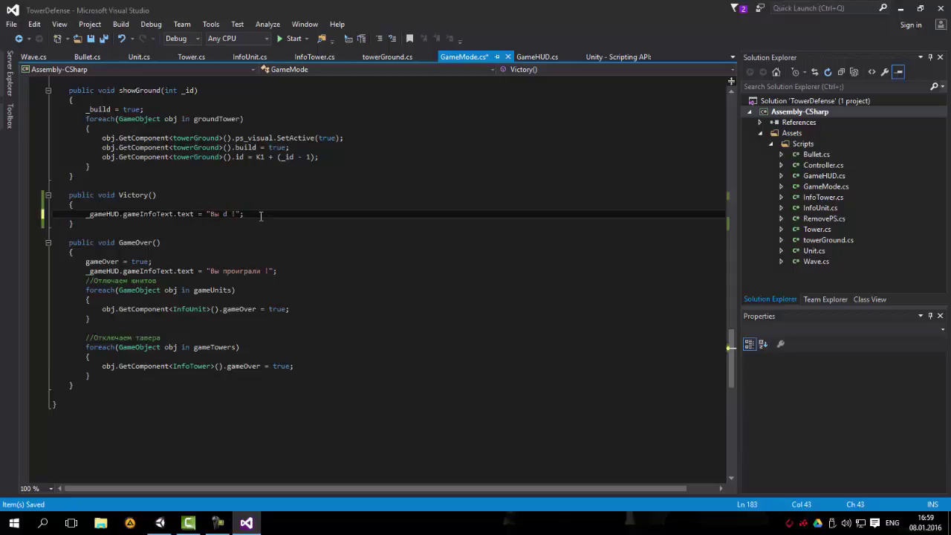
{"action": "key", "text": "alt+shift"}
{"action": "type", "text": "выигр"}
{"action": "type", "text": "али"}
{"action": "key", "text": "ctrl+s"}
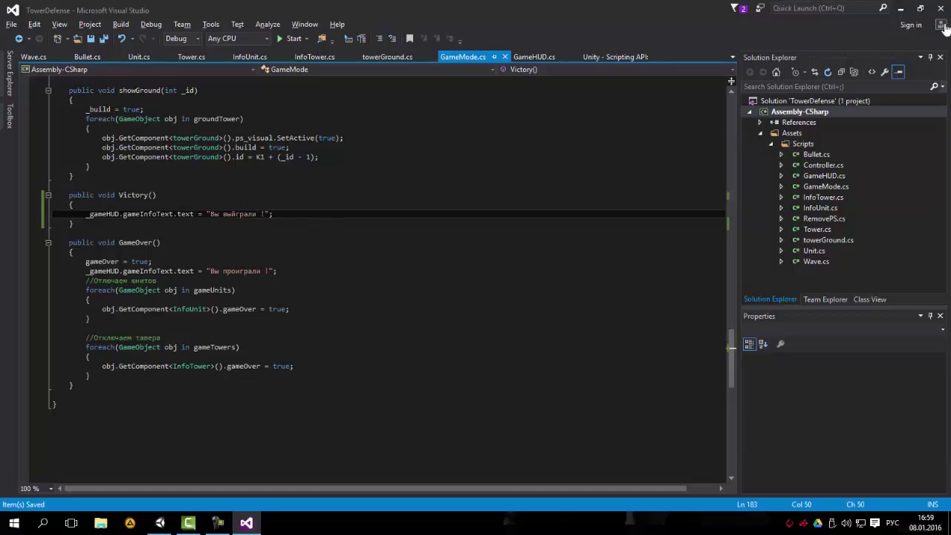
Return to Unity, start the play test and build towers on the red build spots
{"action": "left_click", "coordinate": [900, 9]}
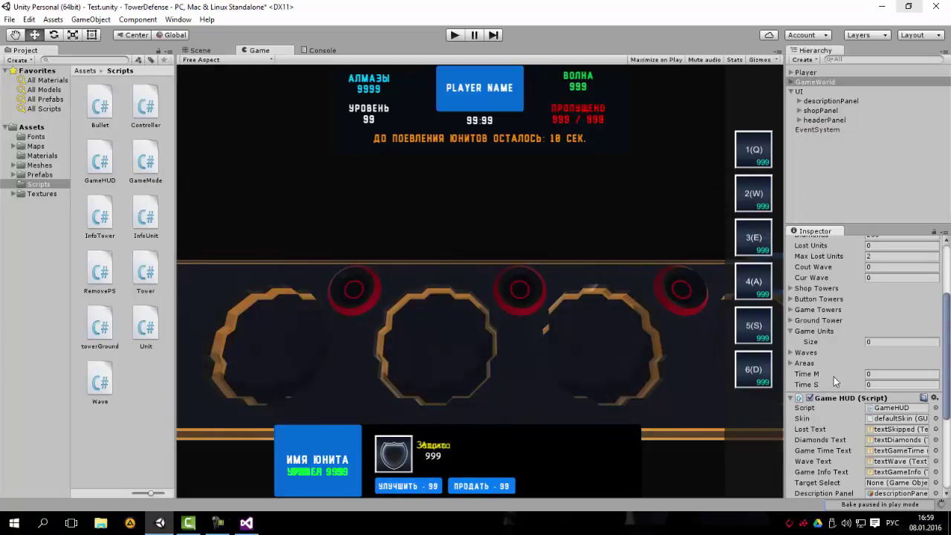
{"action": "left_click", "coordinate": [455, 36]}
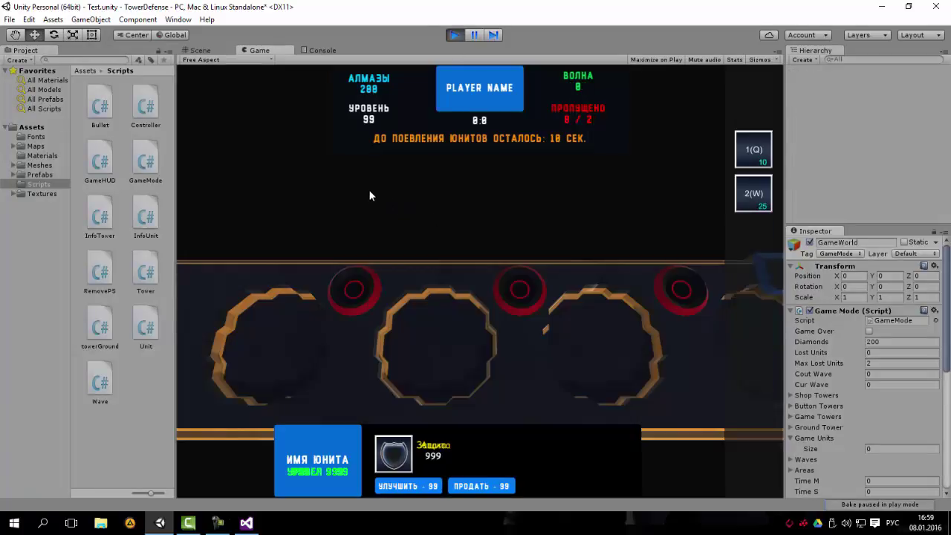
{"action": "left_click", "coordinate": [747, 152]}
{"action": "left_click", "coordinate": [503, 229]}
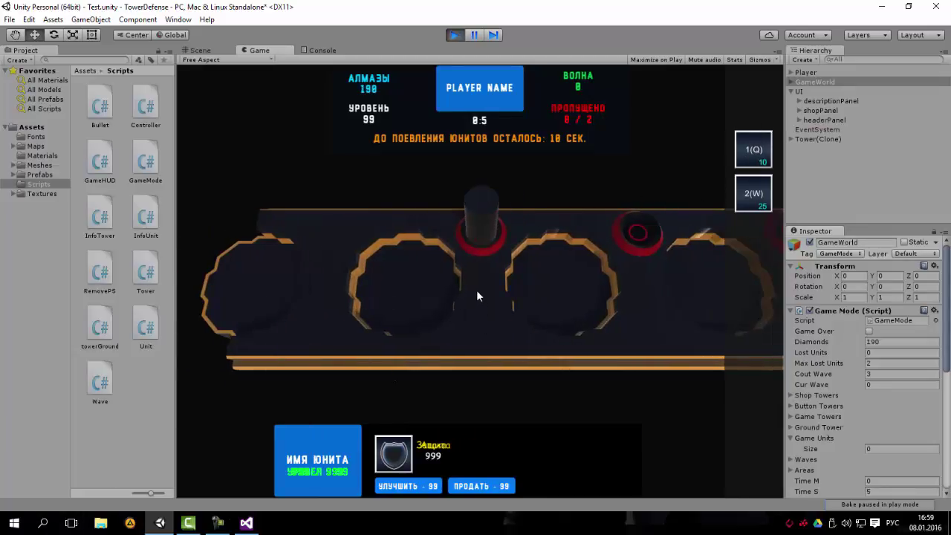
{"action": "left_click", "coordinate": [636, 232]}
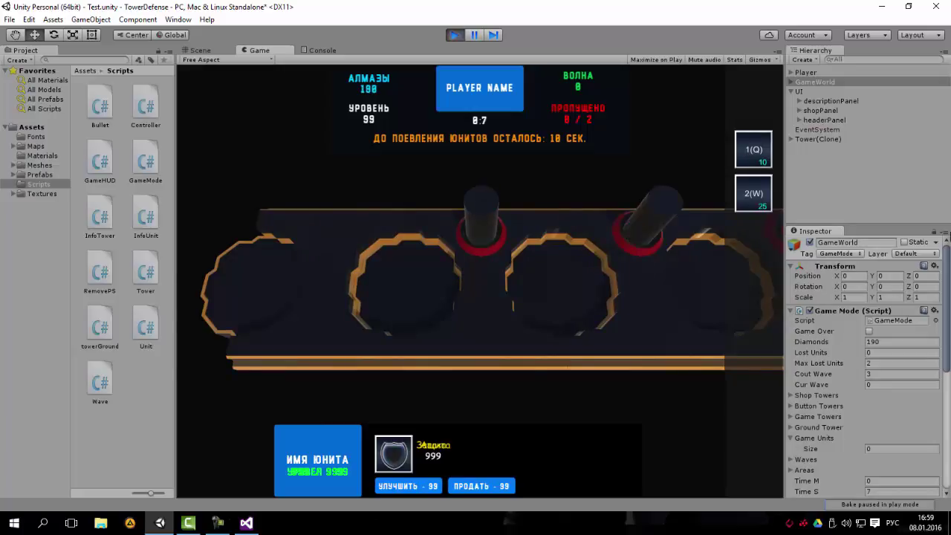
{"action": "left_click", "coordinate": [746, 152]}
{"action": "left_click", "coordinate": [520, 270]}
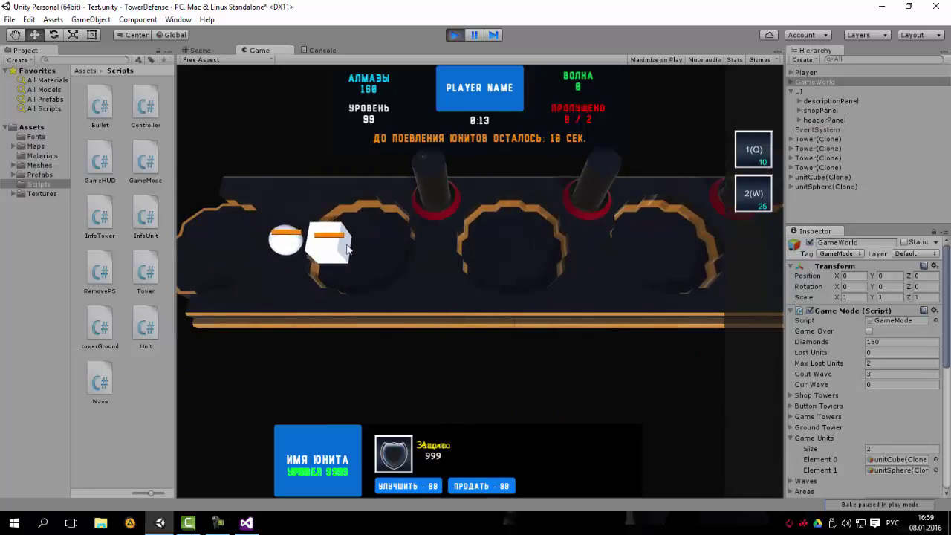
Check the cube and sphere units' health and a tower's level
{"action": "left_click", "coordinate": [338, 242]}
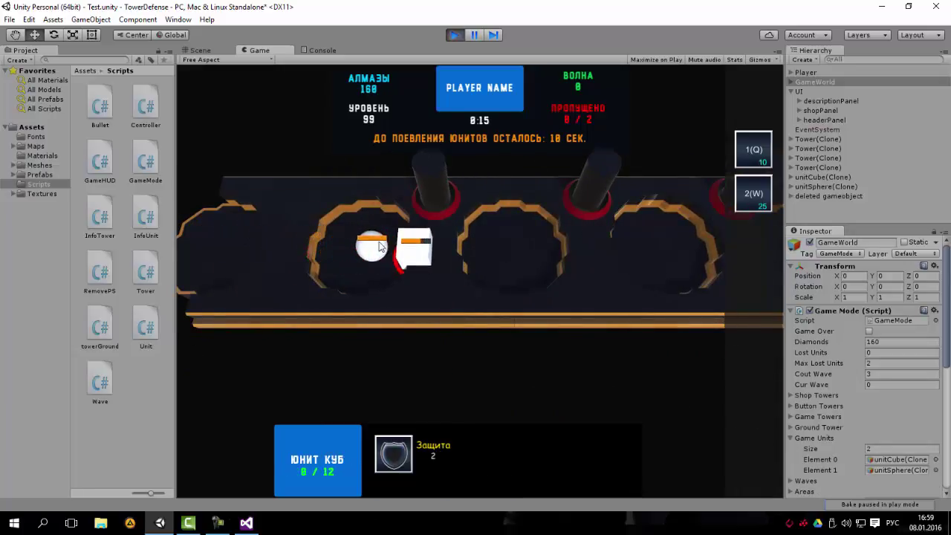
{"action": "left_click", "coordinate": [401, 251]}
{"action": "left_click", "coordinate": [487, 253]}
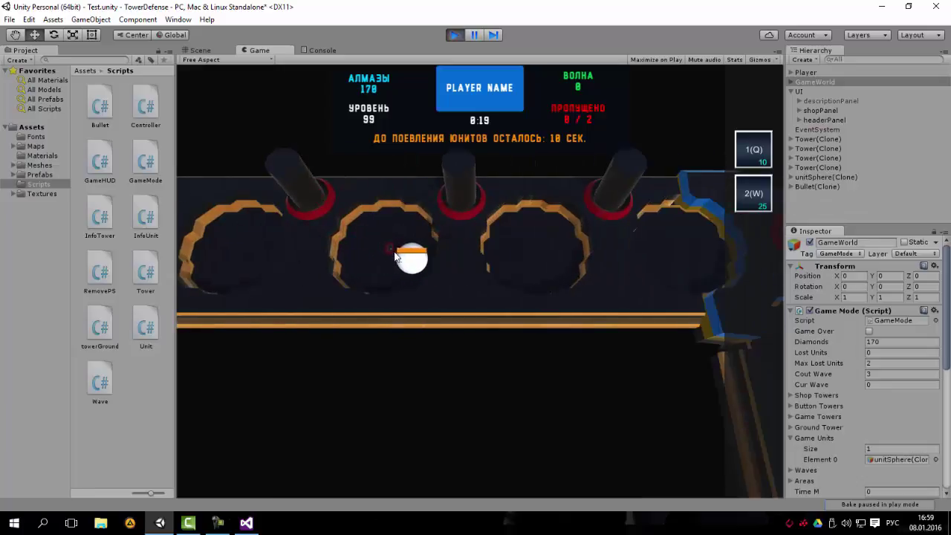
{"action": "left_click", "coordinate": [455, 260]}
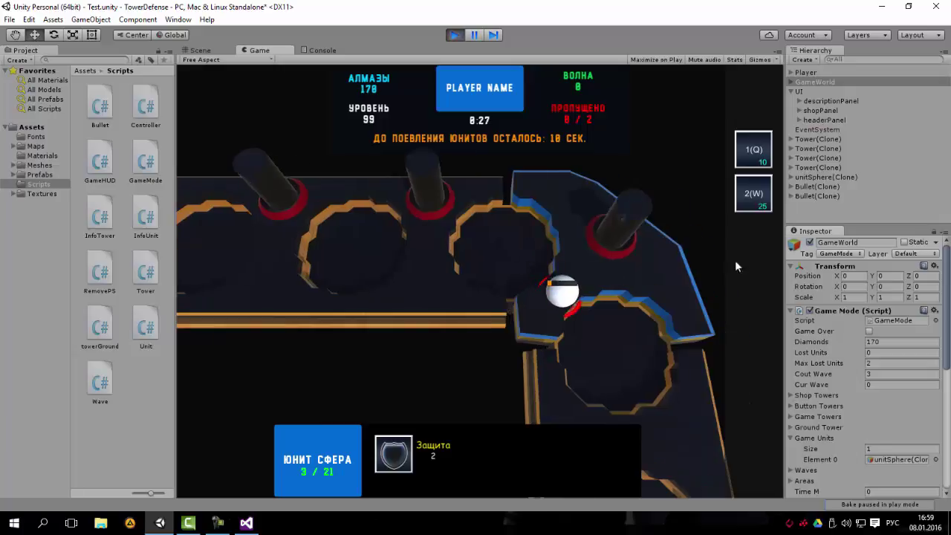
{"action": "left_click", "coordinate": [629, 218]}
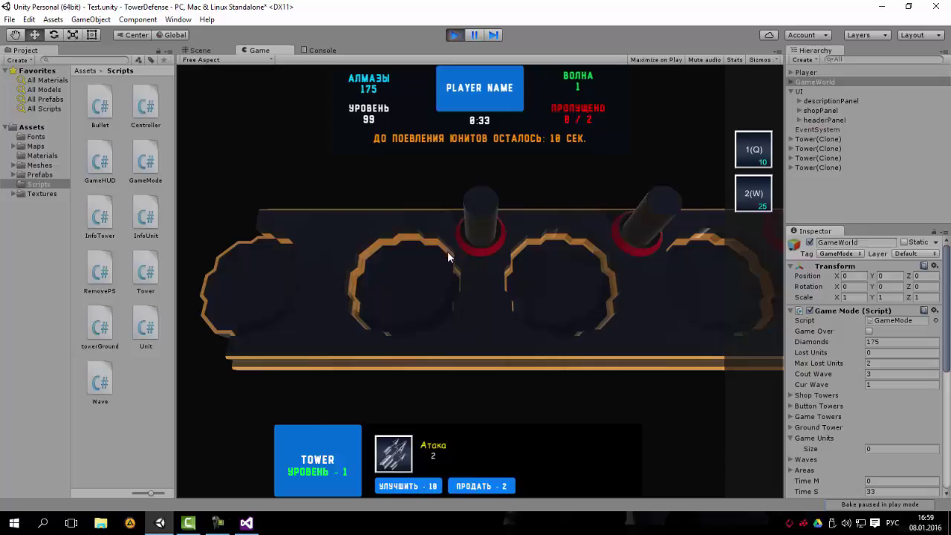
Upgrade the selected tower to level 2, then check the cube units' health during wave 2
{"action": "left_click", "coordinate": [403, 487]}
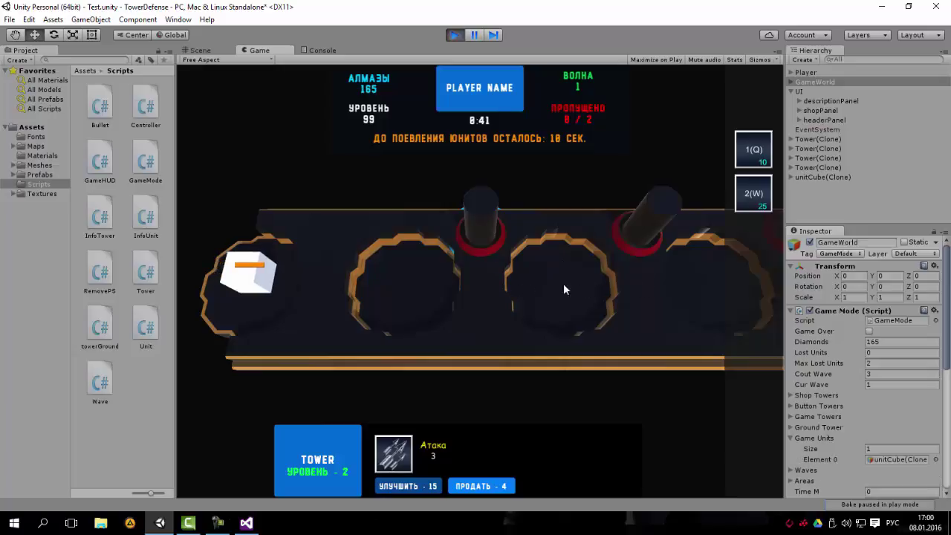
{"action": "left_click", "coordinate": [322, 277]}
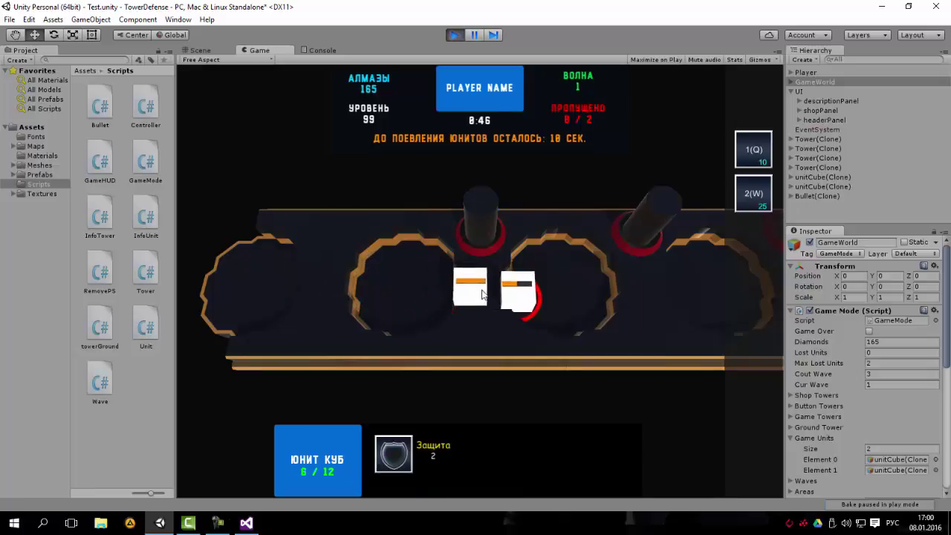
{"action": "left_click", "coordinate": [509, 293]}
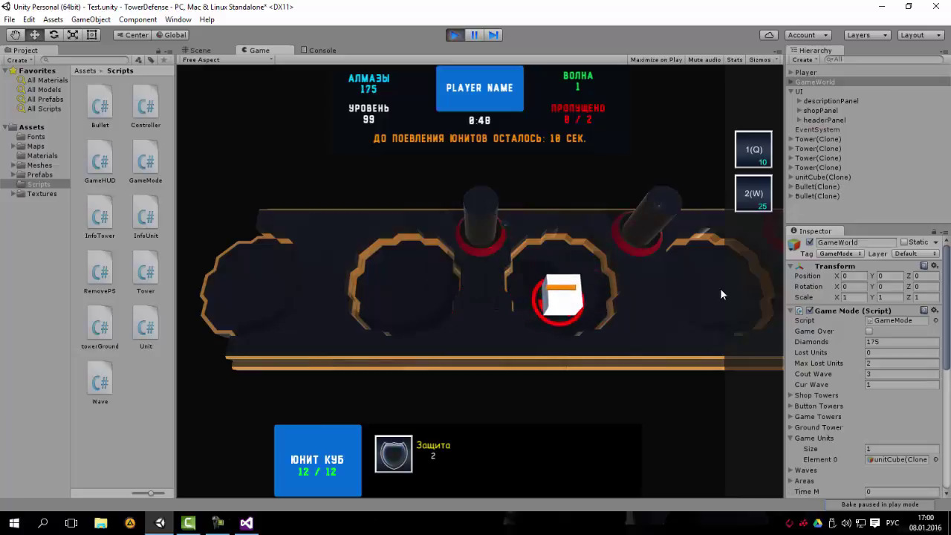
{"action": "left_click", "coordinate": [664, 213]}
{"action": "left_click", "coordinate": [518, 299]}
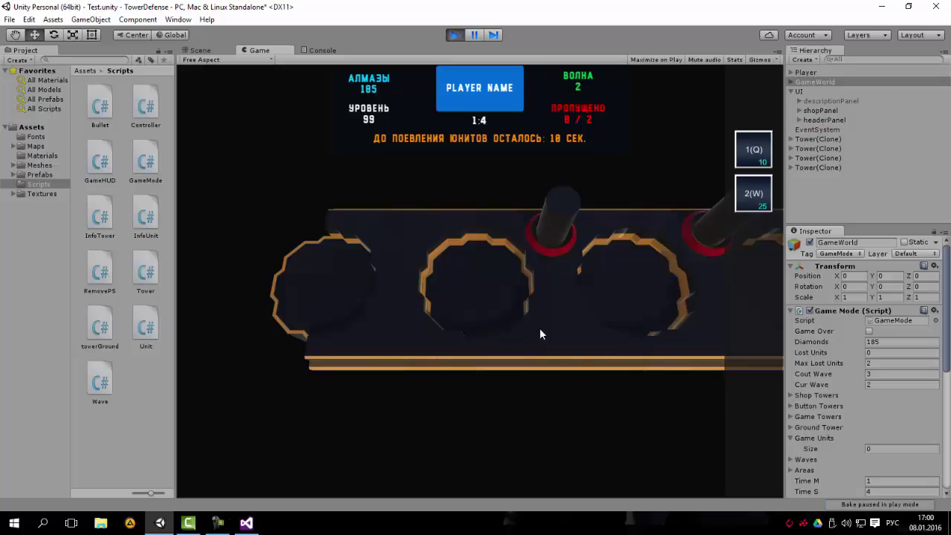
Inspect the new sphere unit, let wave 3 finish with 'Вы выиграли !', then stop play
{"action": "left_click", "coordinate": [366, 288]}
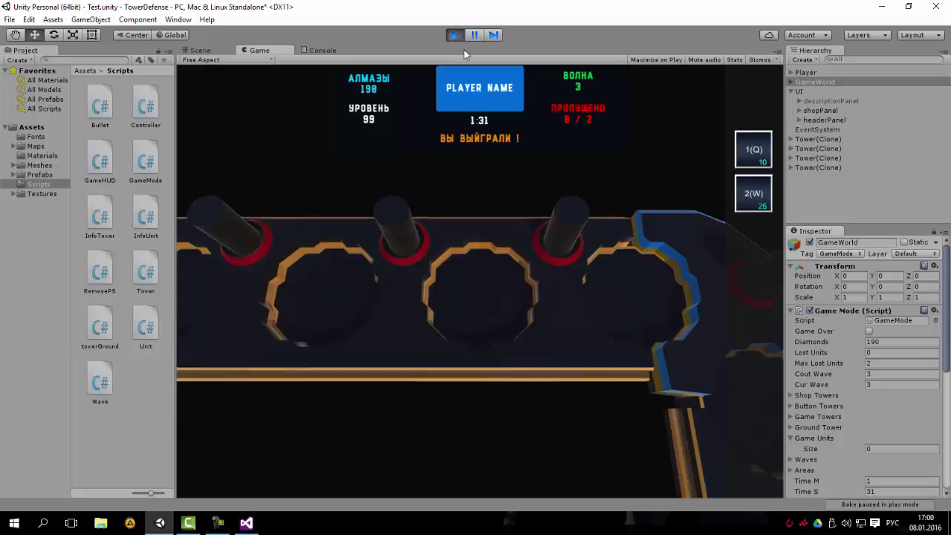
{"action": "left_click", "coordinate": [453, 34]}
{"action": "left_click", "coordinate": [244, 523]}
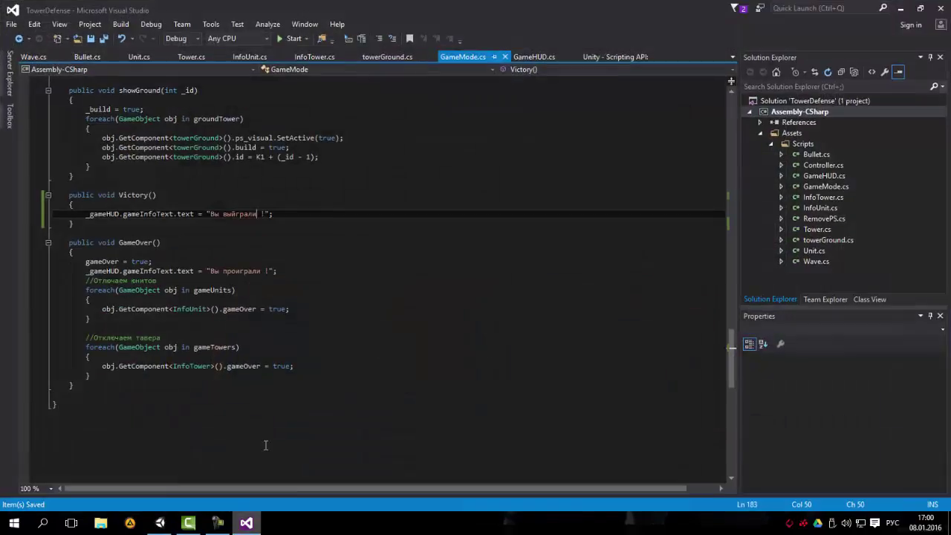
{"action": "scroll", "coordinate": [236, 223], "scroll_direction": "up", "scroll_amount": 4}
{"action": "scroll", "coordinate": [236, 223], "scroll_direction": "up", "scroll_amount": 6}
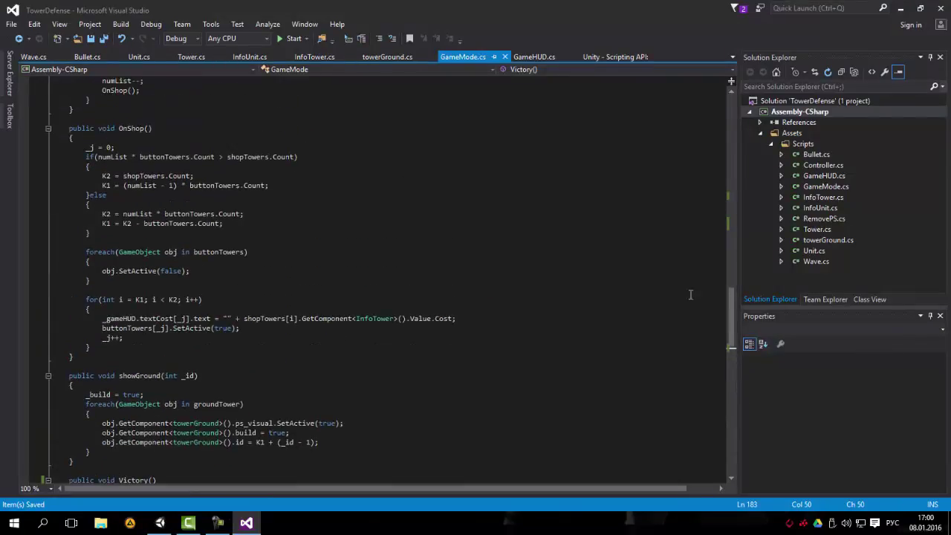
{"action": "left_click_drag", "start_coordinate": [728, 318], "coordinate": [740, 223]}
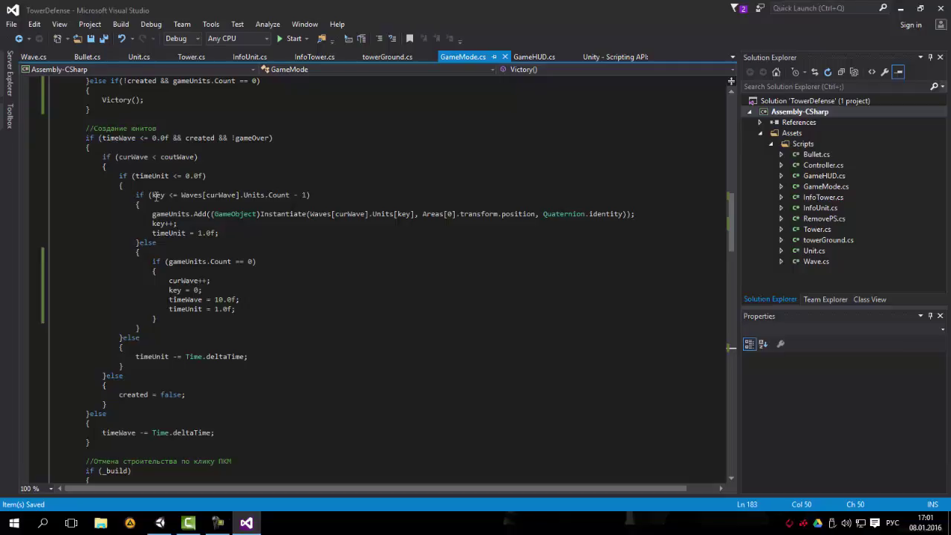
{"action": "triple_click", "coordinate": [155, 195]}
{"action": "left_click_drag", "start_coordinate": [152, 223], "coordinate": [219, 232]}
{"action": "left_click", "coordinate": [235, 235]}
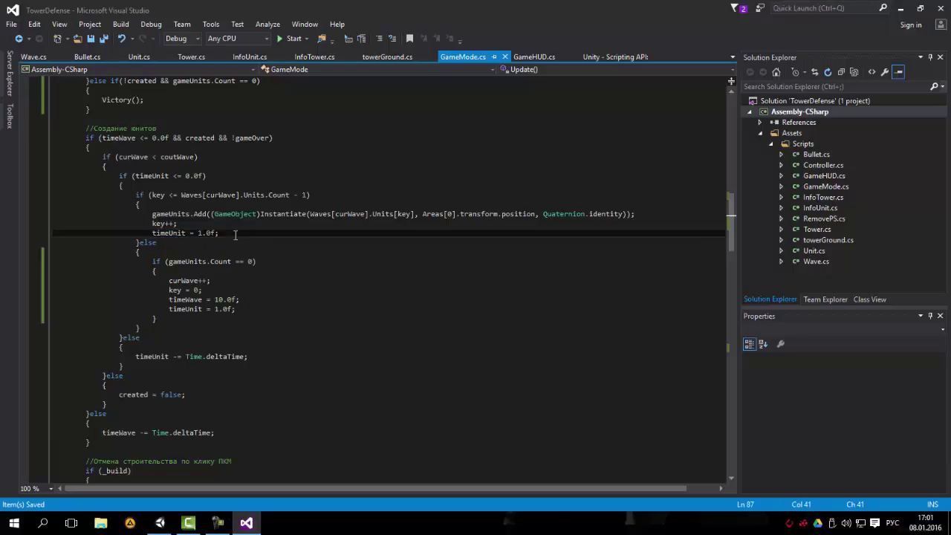
{"action": "left_click_drag", "start_coordinate": [135, 195], "coordinate": [301, 321]}
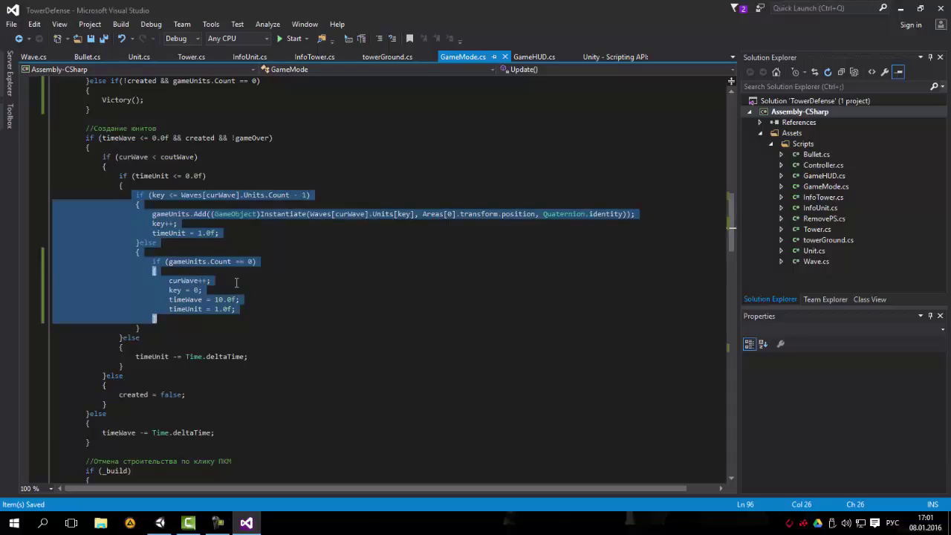
{"action": "left_click", "coordinate": [183, 243]}
{"action": "left_click_drag", "start_coordinate": [153, 262], "coordinate": [289, 262]}
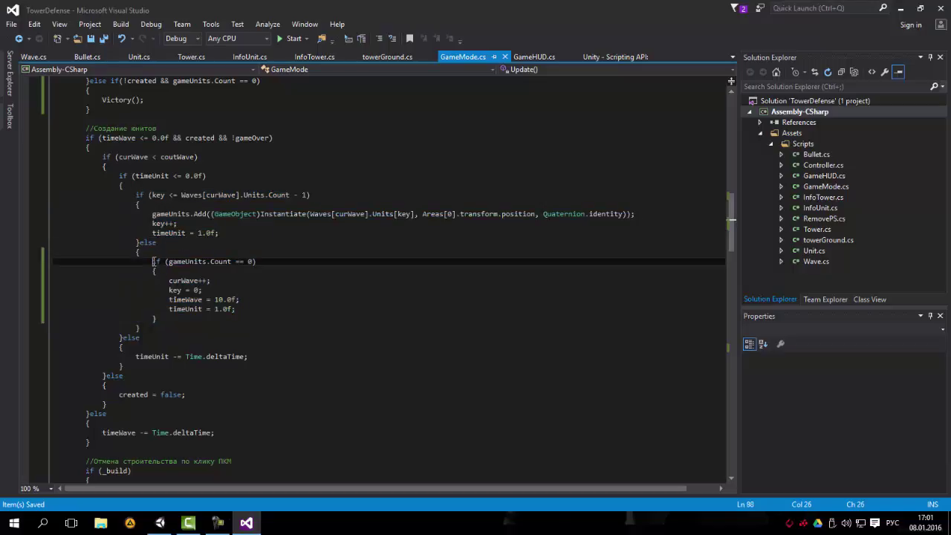
{"action": "left_click", "coordinate": [223, 281]}
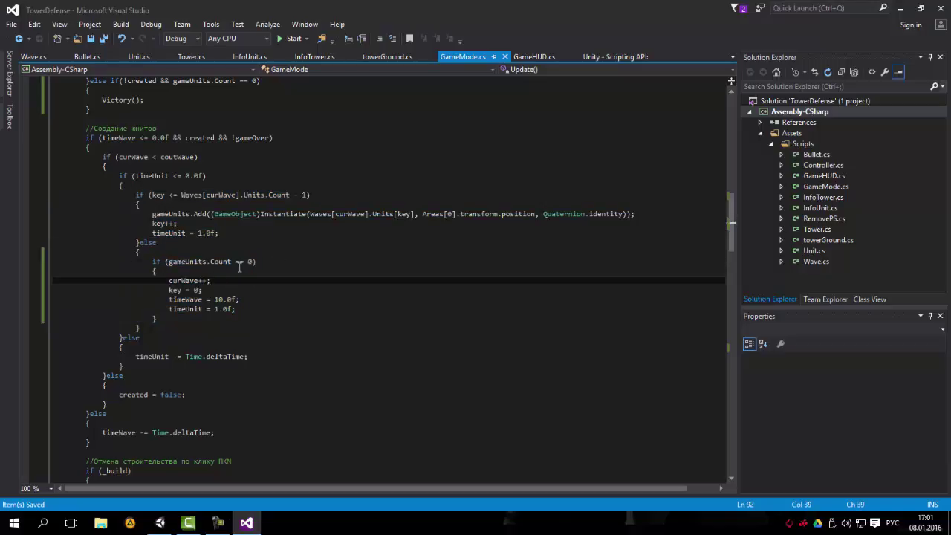
{"action": "left_click", "coordinate": [208, 290]}
{"action": "left_click", "coordinate": [244, 309]}
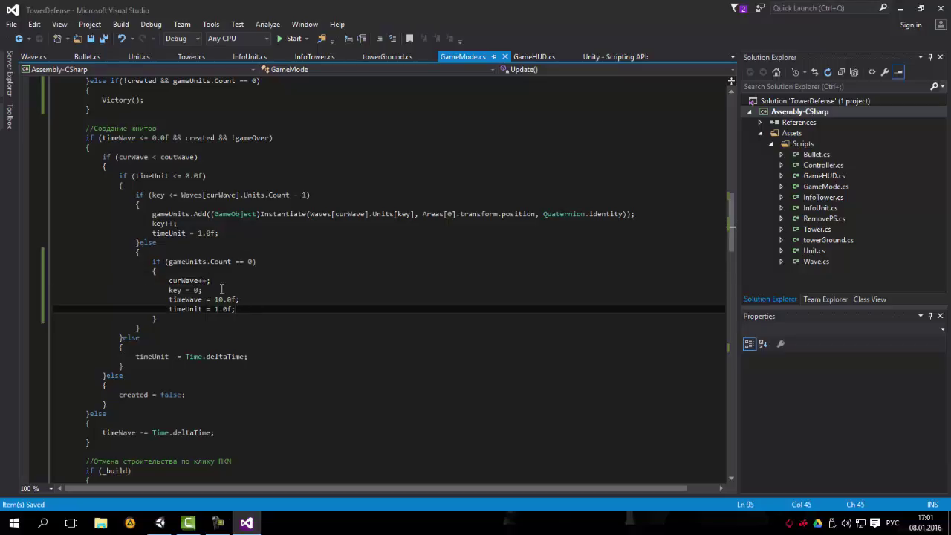
{"action": "left_click", "coordinate": [216, 289]}
{"action": "left_click", "coordinate": [253, 300]}
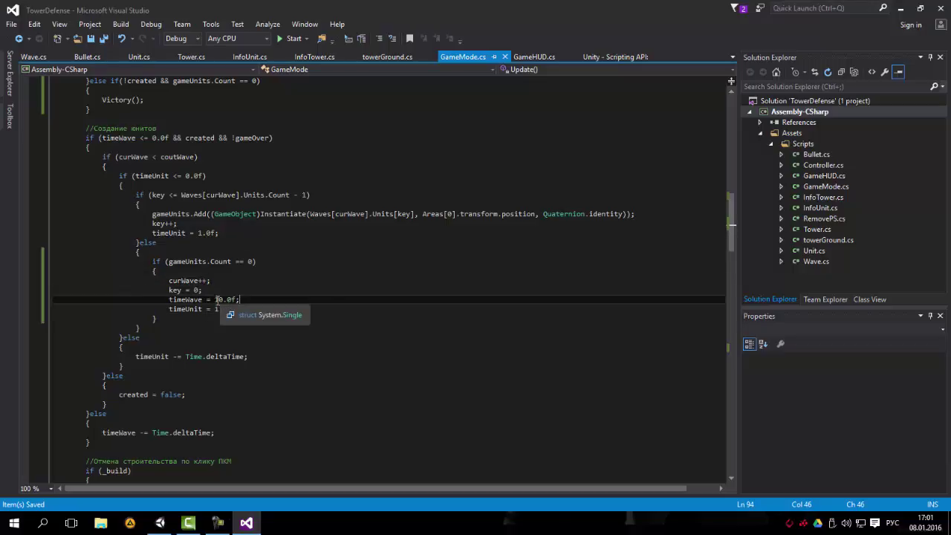
{"action": "left_click_drag", "start_coordinate": [54, 299], "coordinate": [239, 299]}
{"action": "left_click", "coordinate": [240, 299]}
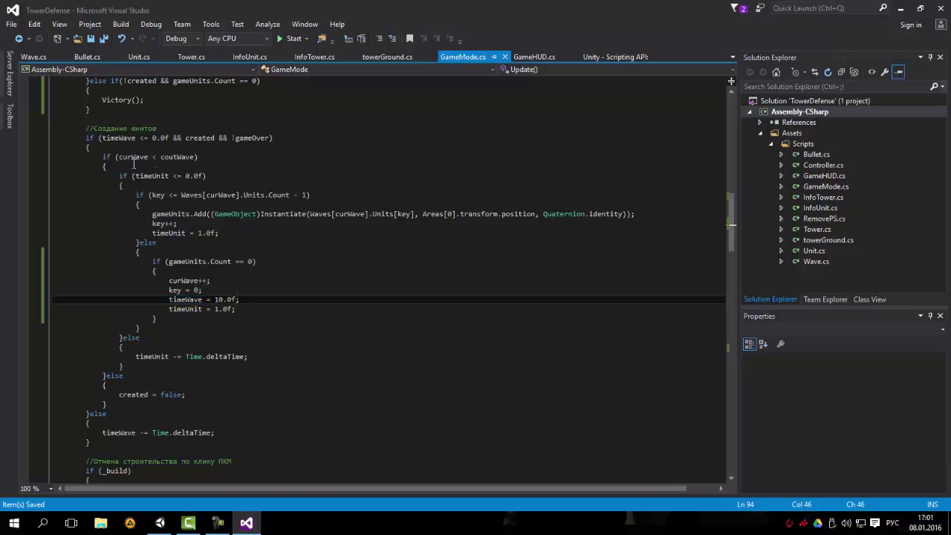
{"action": "left_click_drag", "start_coordinate": [101, 138], "coordinate": [171, 139]}
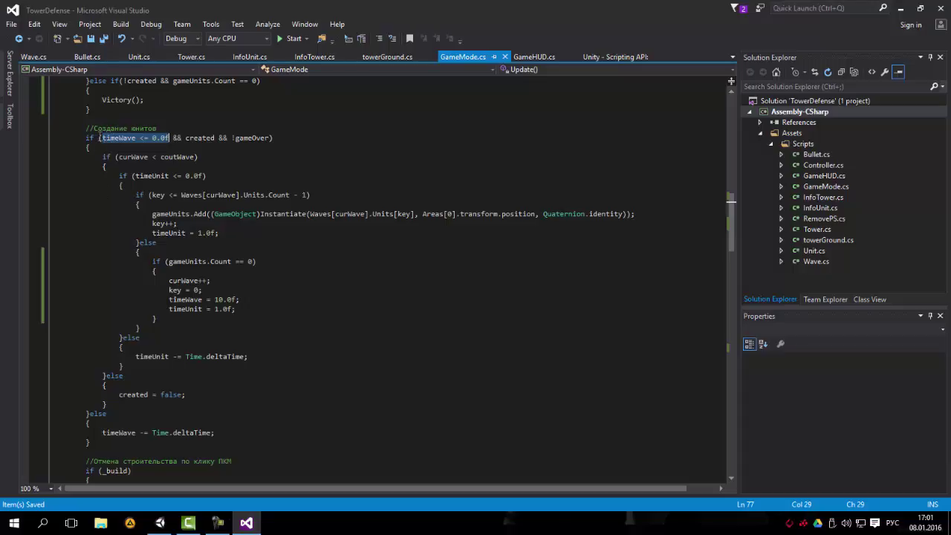
{"action": "left_click", "coordinate": [130, 156]}
{"action": "left_click_drag", "start_coordinate": [102, 157], "coordinate": [198, 156]}
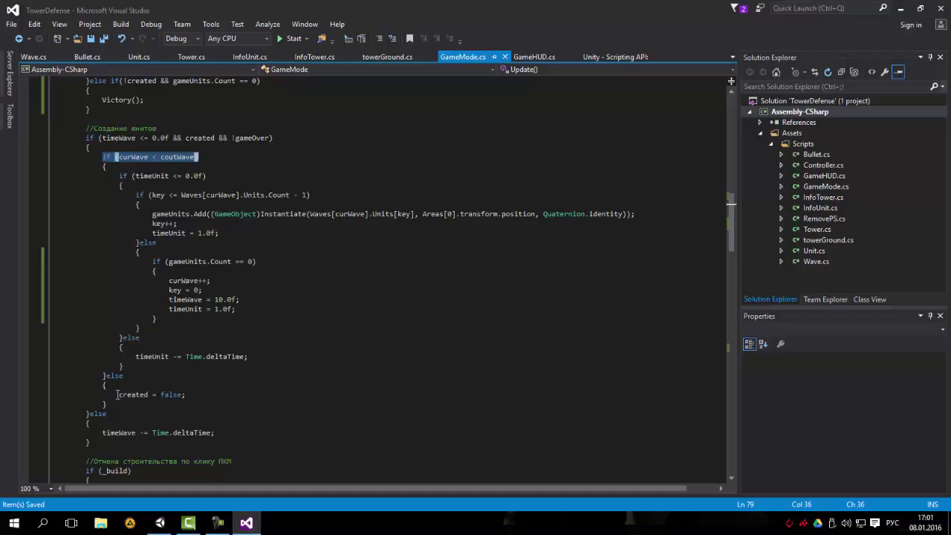
{"action": "left_click_drag", "start_coordinate": [119, 395], "coordinate": [185, 395]}
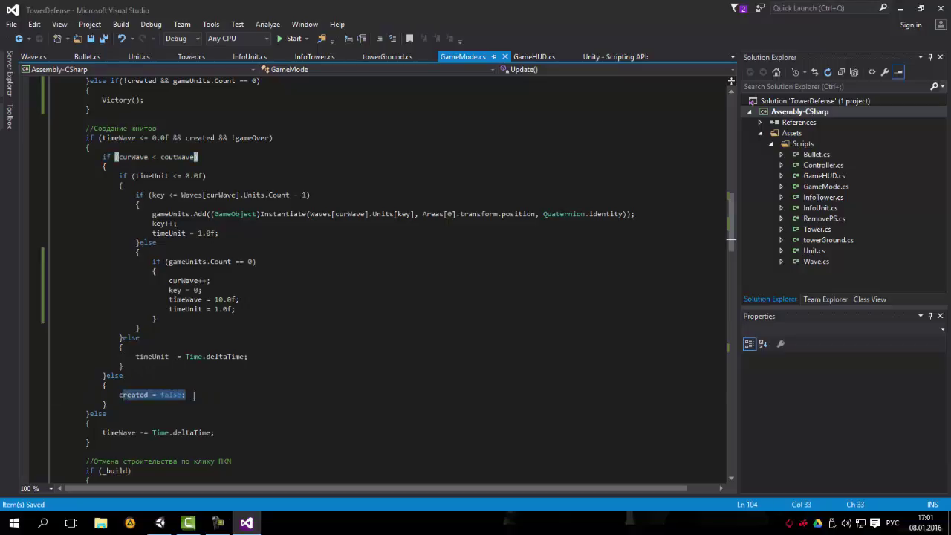
{"action": "left_click", "coordinate": [120, 396]}
{"action": "left_click", "coordinate": [185, 396]}
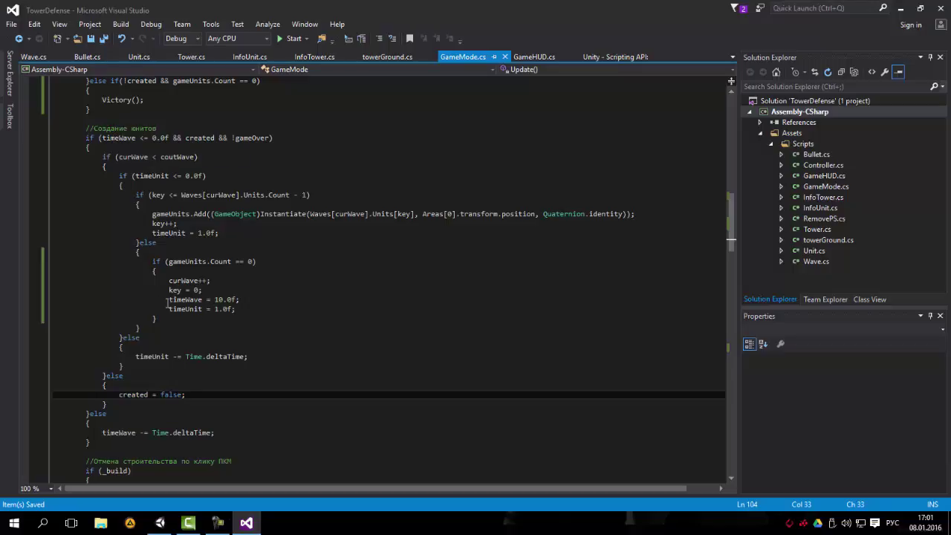
{"action": "left_click_drag", "start_coordinate": [169, 299], "coordinate": [252, 300]}
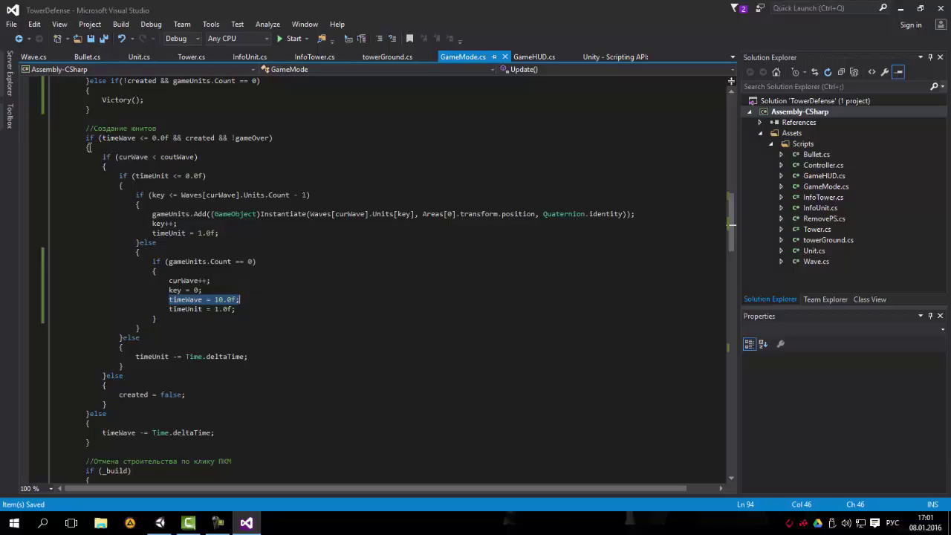
{"action": "left_click_drag", "start_coordinate": [86, 137], "coordinate": [272, 137]}
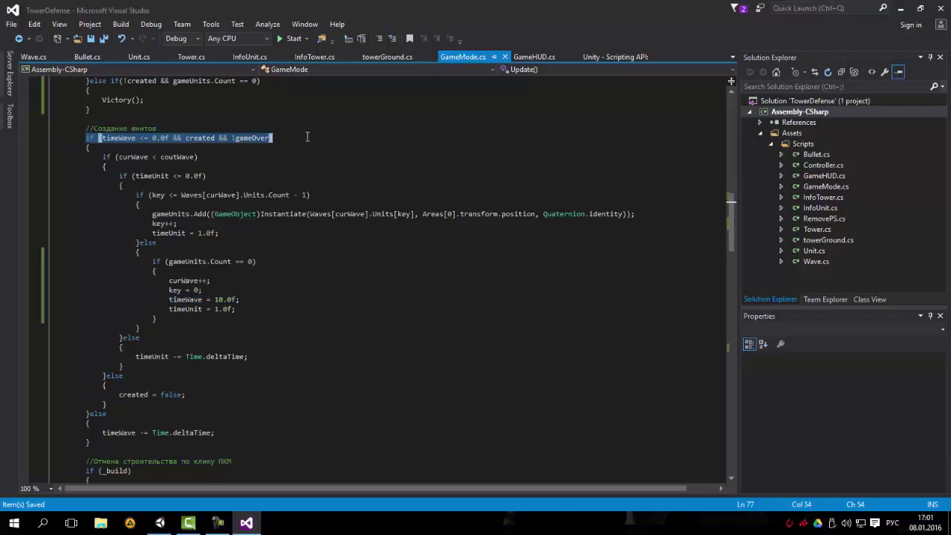
{"action": "left_click", "coordinate": [111, 168]}
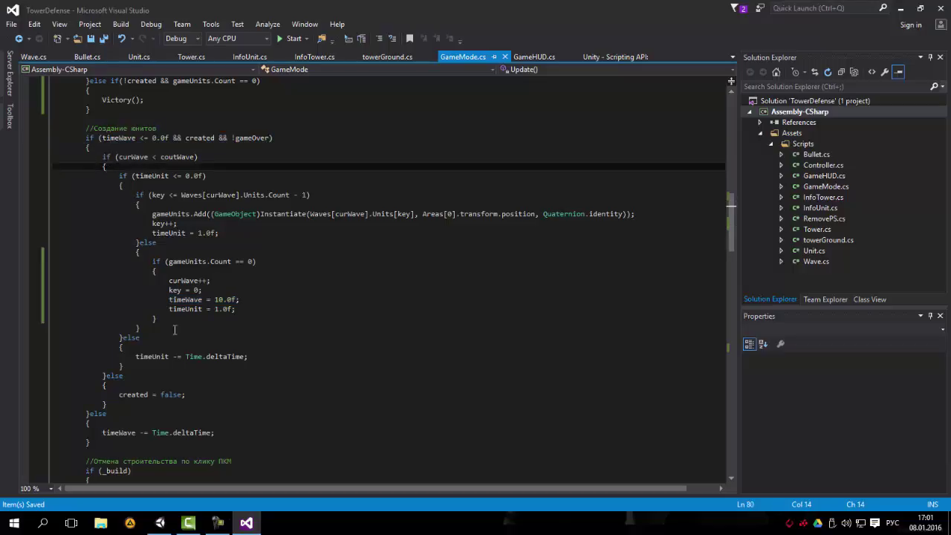
Review the gameUnits.Count check and Victory() call in Update(), then switch back to Unity
{"action": "scroll", "coordinate": [235, 297], "scroll_direction": "down", "scroll_amount": 1}
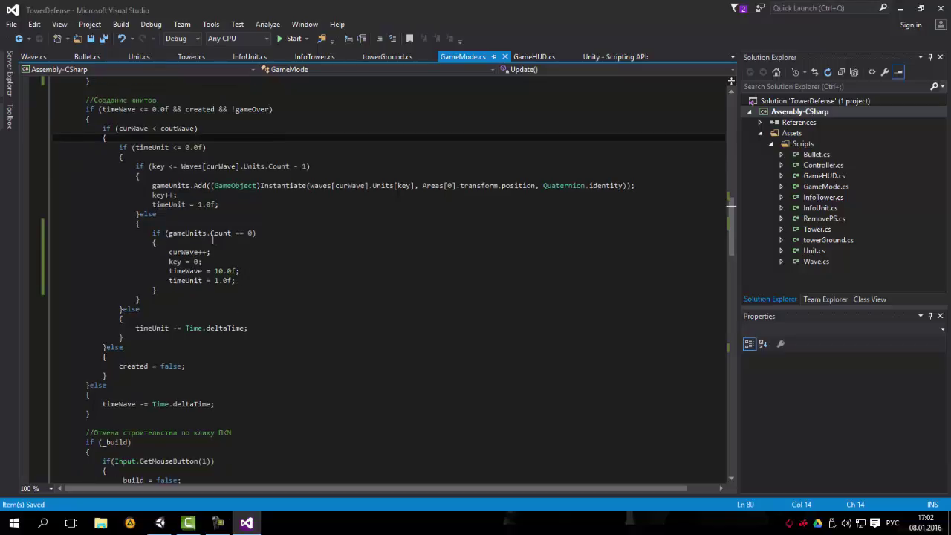
{"action": "left_click", "coordinate": [146, 231]}
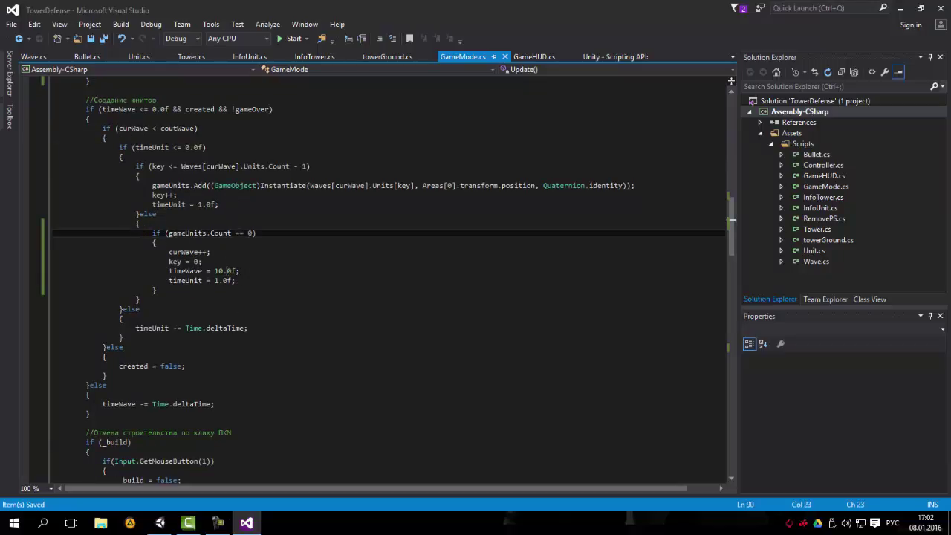
{"action": "scroll", "coordinate": [262, 308], "scroll_direction": "up", "scroll_amount": 1}
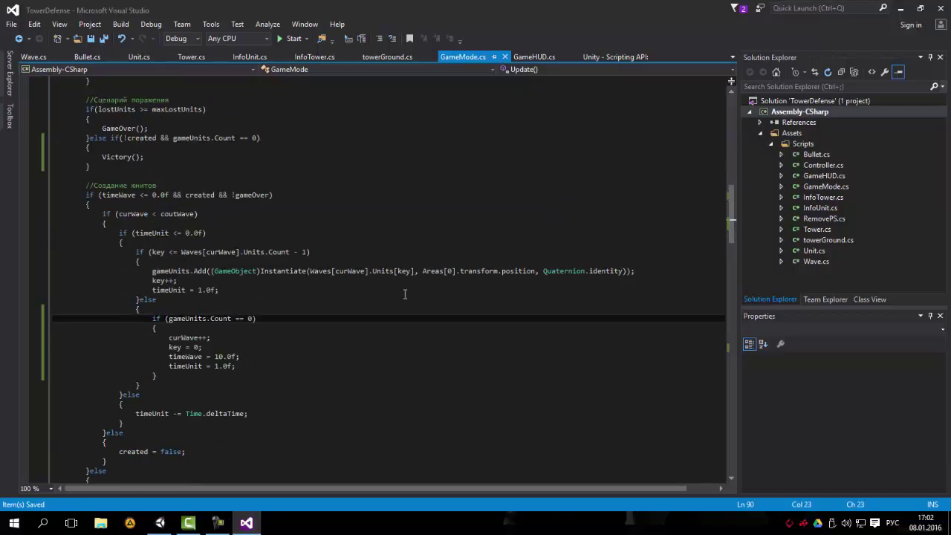
{"action": "scroll", "coordinate": [412, 236], "scroll_direction": "up", "scroll_amount": 4}
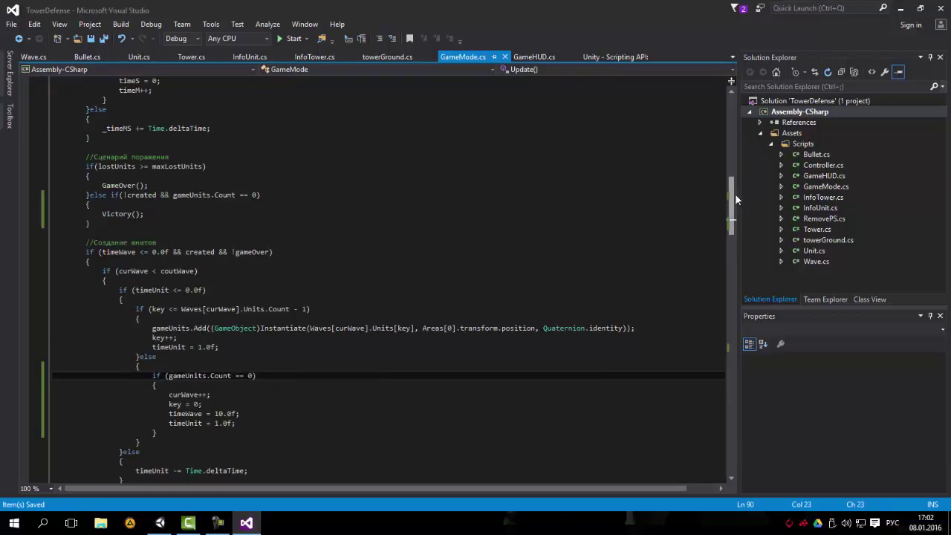
{"action": "left_click_drag", "start_coordinate": [731, 196], "coordinate": [732, 187]}
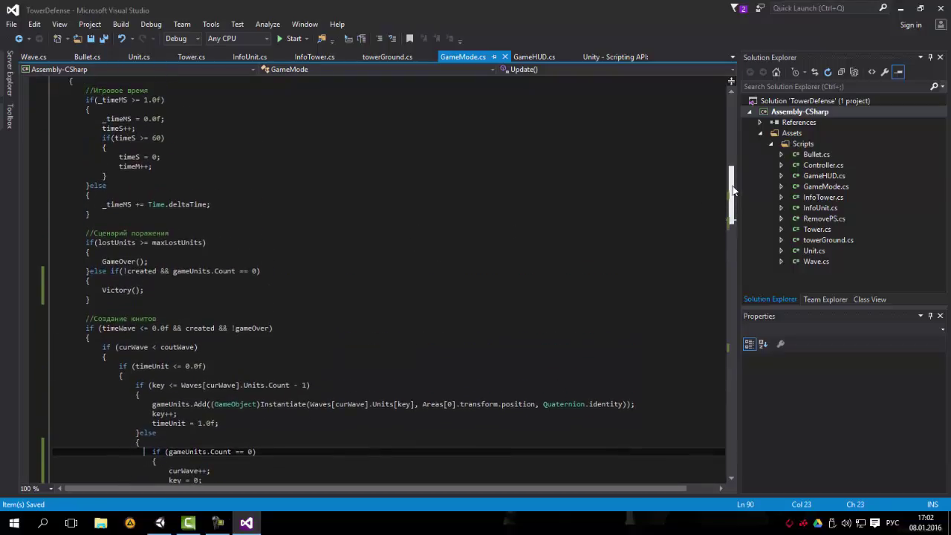
{"action": "left_click", "coordinate": [153, 261]}
{"action": "left_click", "coordinate": [161, 292]}
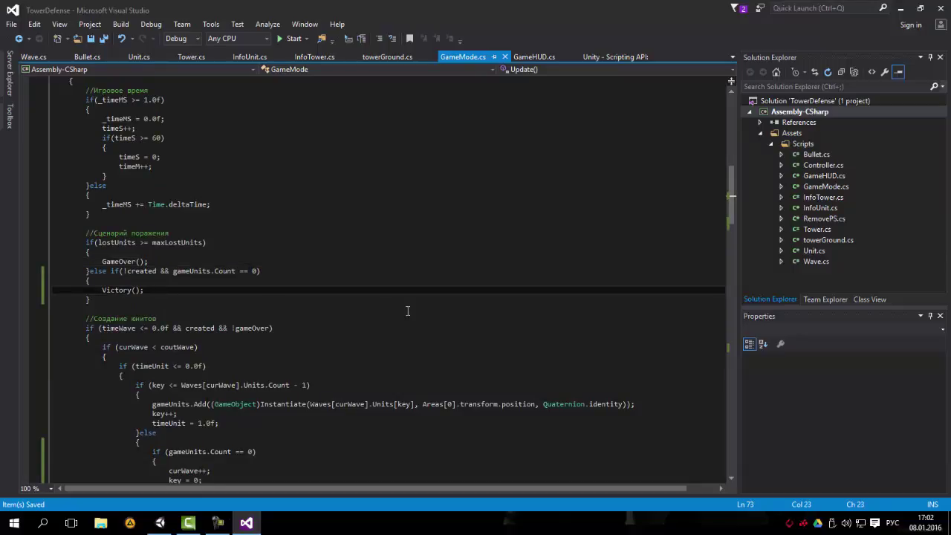
{"action": "scroll", "coordinate": [371, 260], "scroll_direction": "down", "scroll_amount": 8}
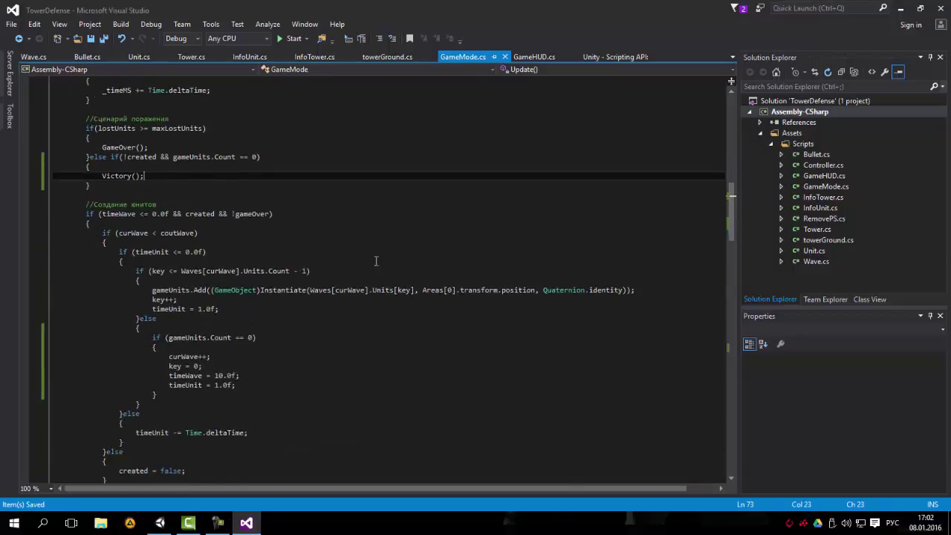
{"action": "scroll", "coordinate": [389, 248], "scroll_direction": "up", "scroll_amount": 5}
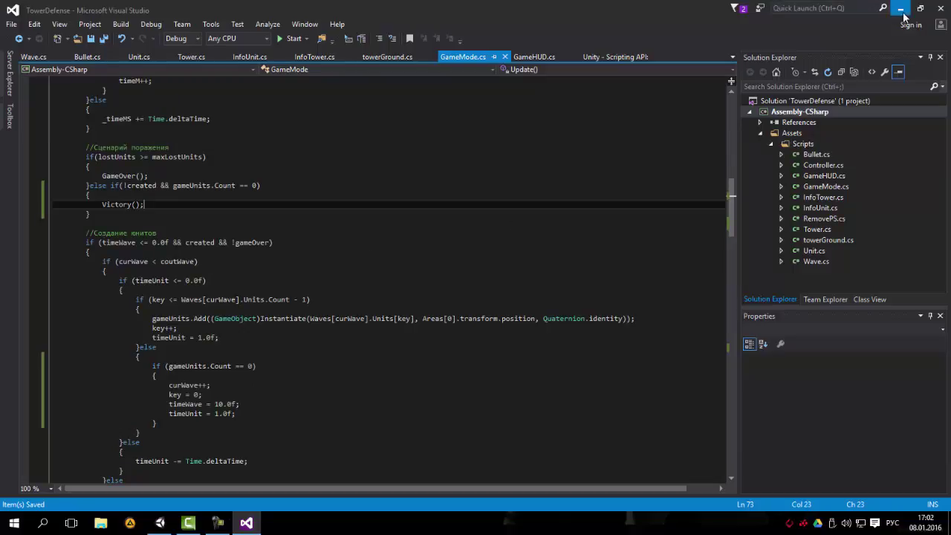
{"action": "key", "text": "alt+Tab"}
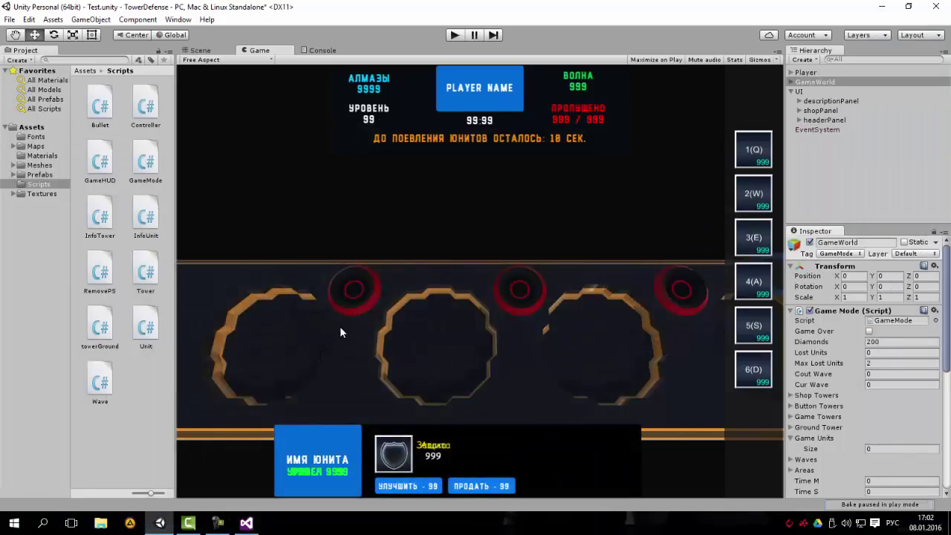
Collapse Game Units, expand UI and select descriptionPanel to see its Canvas Renderer and Image
{"action": "left_click", "coordinate": [792, 438]}
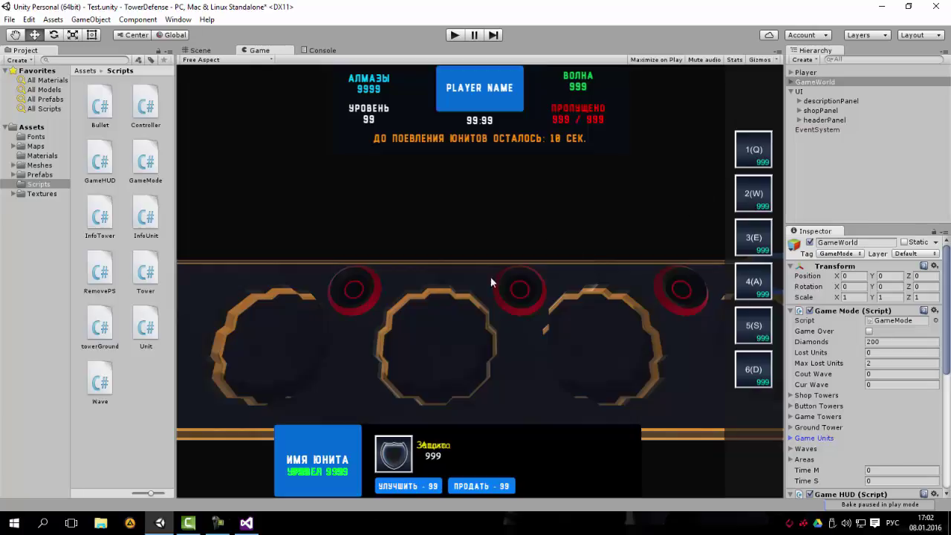
{"action": "left_click", "coordinate": [799, 90]}
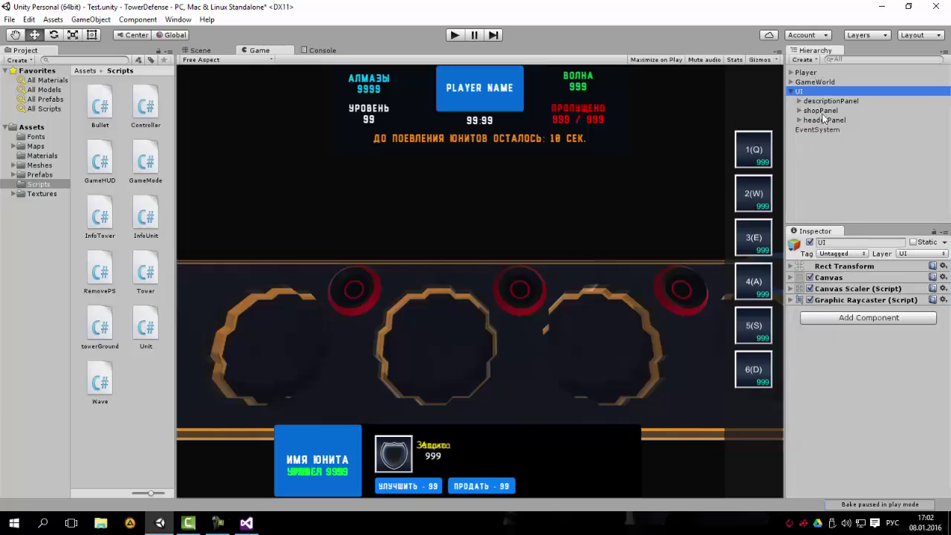
{"action": "left_click", "coordinate": [826, 101]}
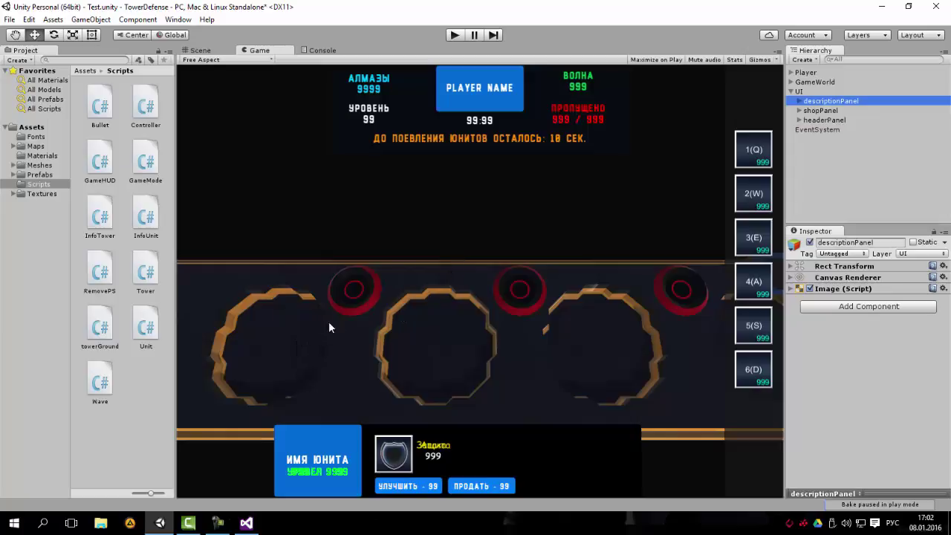
Deactivate the upgradeButton and sellButton objects under descriptionPanel
{"action": "left_click", "coordinate": [799, 100]}
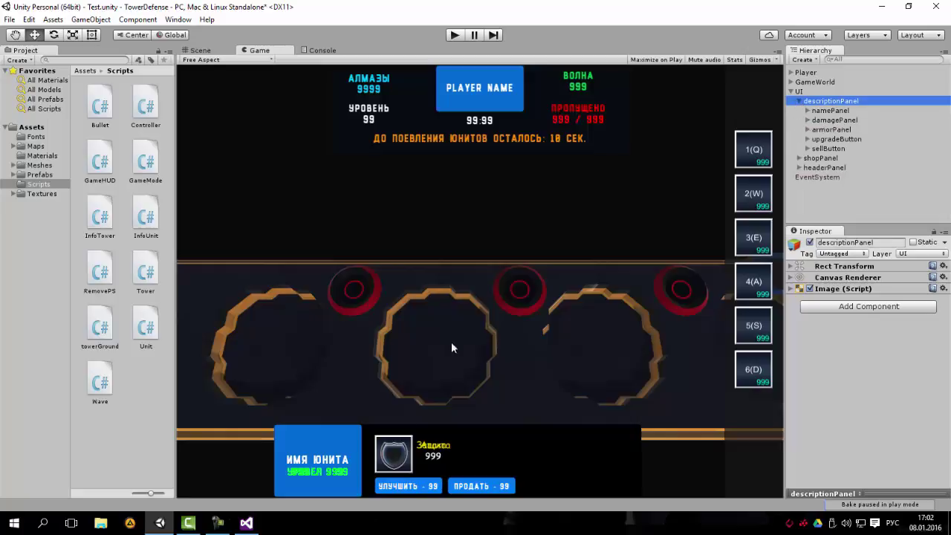
{"action": "left_click", "coordinate": [829, 139]}
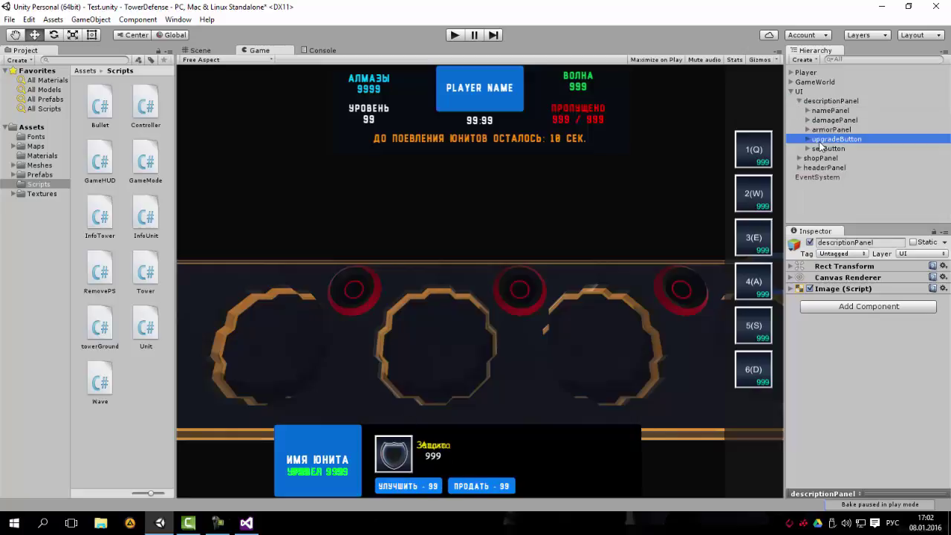
{"action": "left_click_drag", "start_coordinate": [831, 148], "coordinate": [833, 149]}
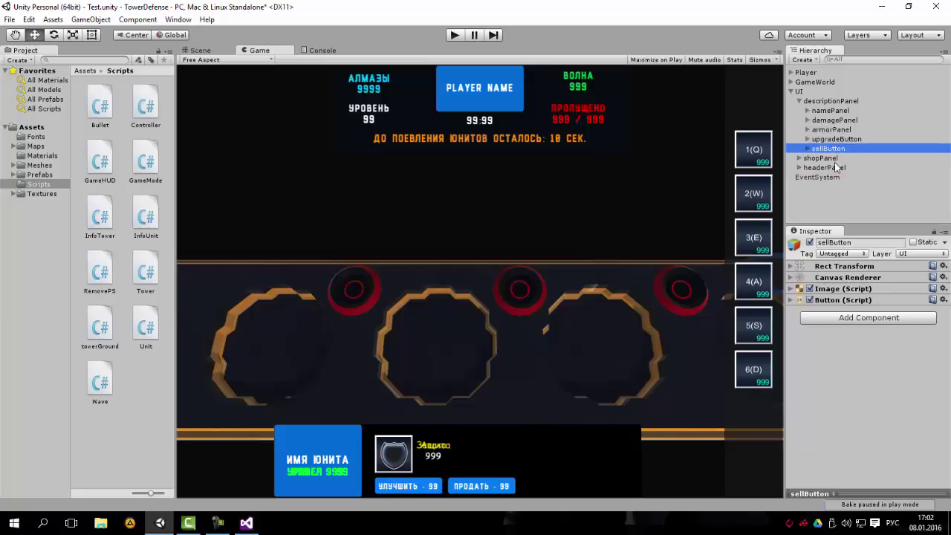
{"action": "left_click_drag", "start_coordinate": [833, 148], "coordinate": [829, 144]}
{"action": "left_click", "coordinate": [829, 143]}
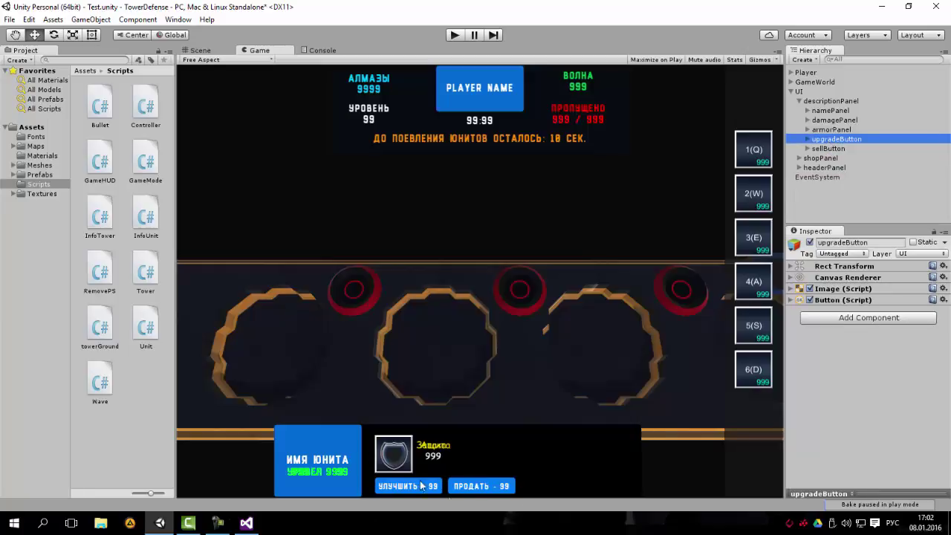
{"action": "left_click", "coordinate": [810, 243]}
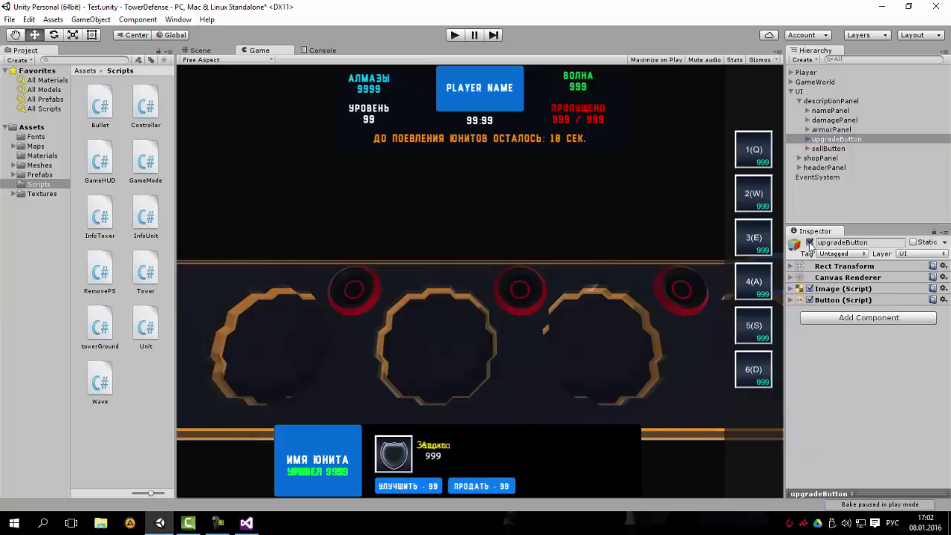
{"action": "left_click", "coordinate": [829, 148]}
{"action": "left_click", "coordinate": [809, 243]}
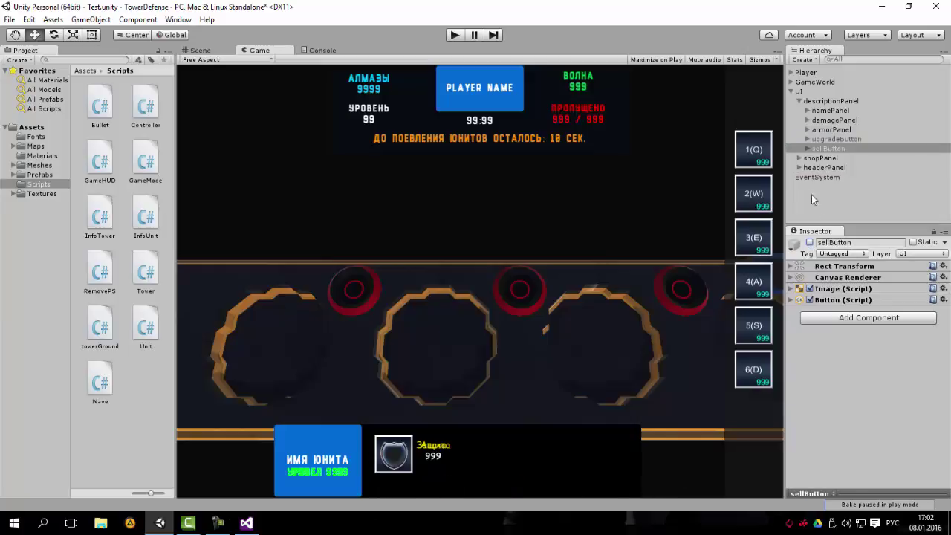
Create a UI Panel under descriptionPanel and move it to the top of its children
{"action": "left_click", "coordinate": [825, 101]}
{"action": "right_click", "coordinate": [839, 104]}
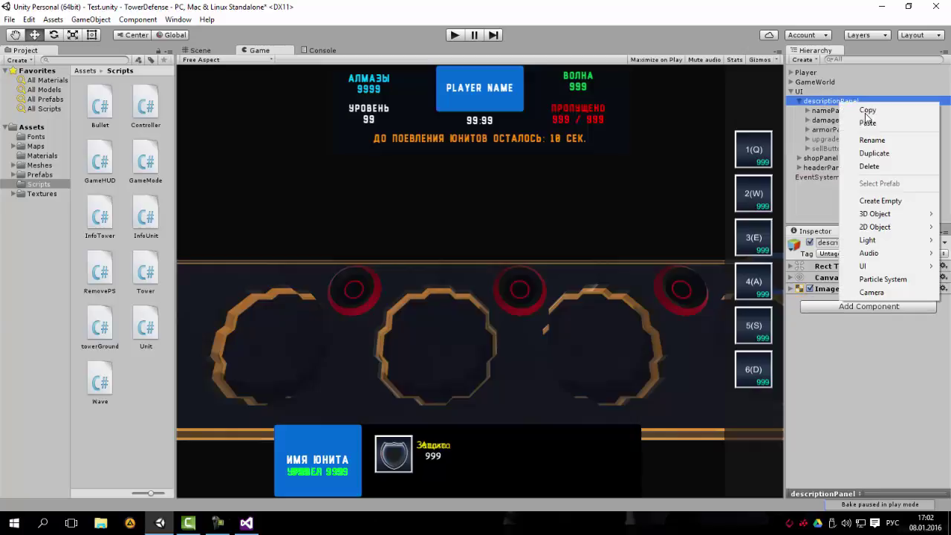
{"action": "mouse_move", "coordinate": [877, 268]}
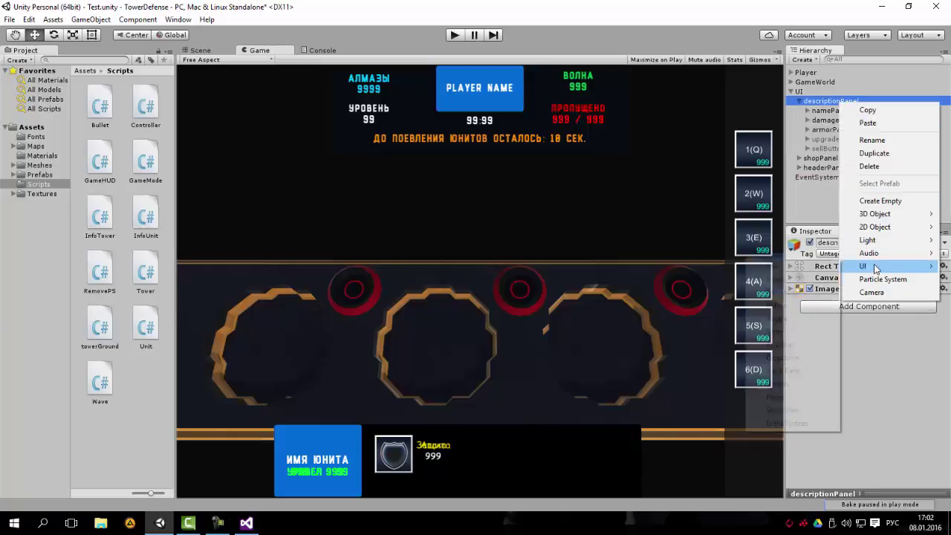
{"action": "left_click", "coordinate": [785, 399]}
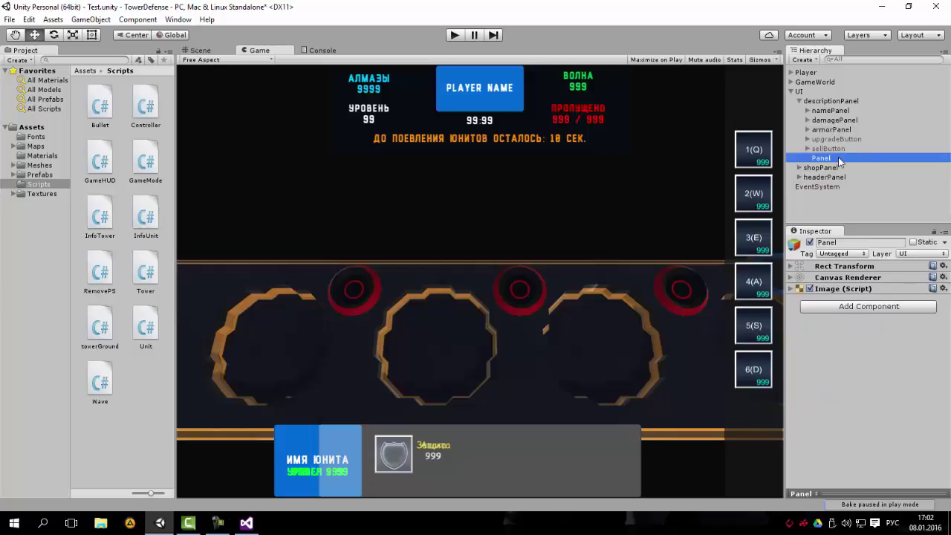
{"action": "left_click_drag", "start_coordinate": [839, 159], "coordinate": [851, 113]}
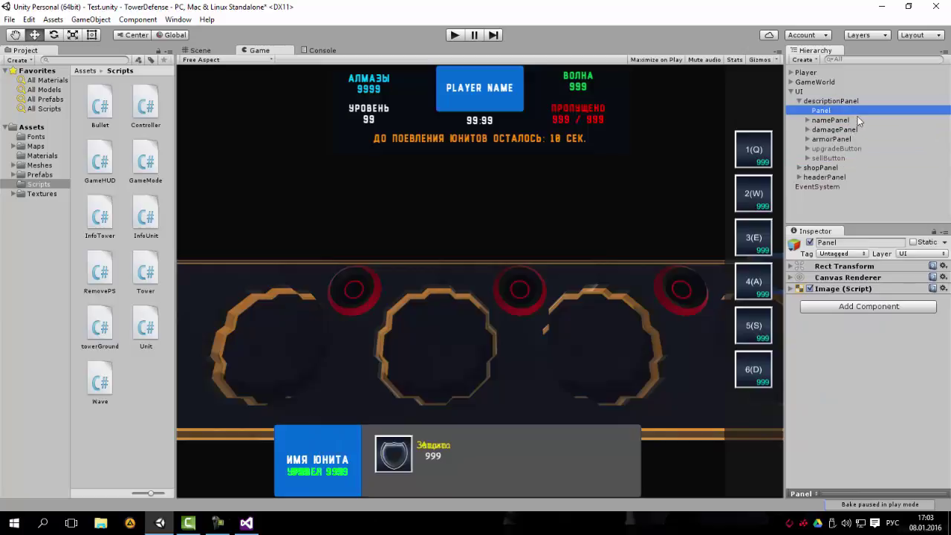
Anchor the new Panel to the bottom-centre preset
{"action": "left_click", "coordinate": [793, 289]}
{"action": "left_click", "coordinate": [791, 266]}
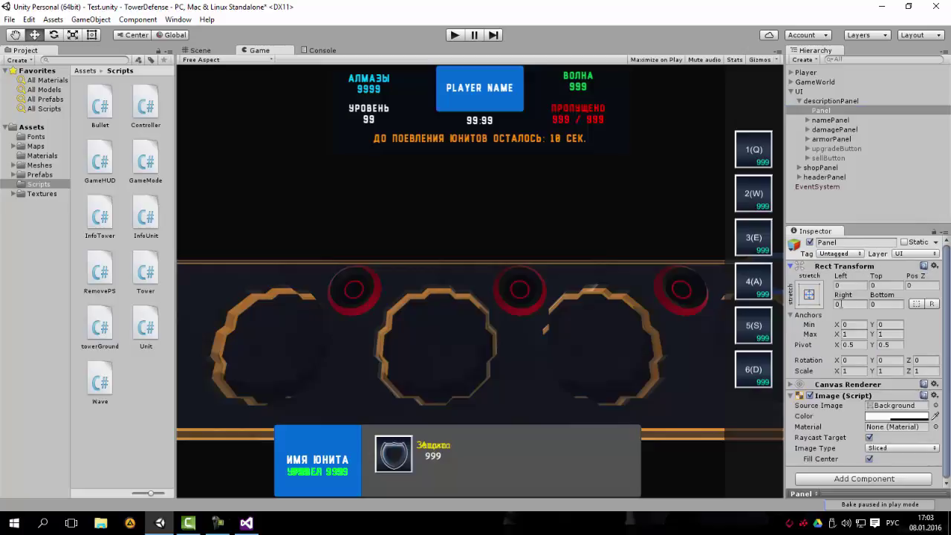
{"action": "left_click", "coordinate": [809, 294]}
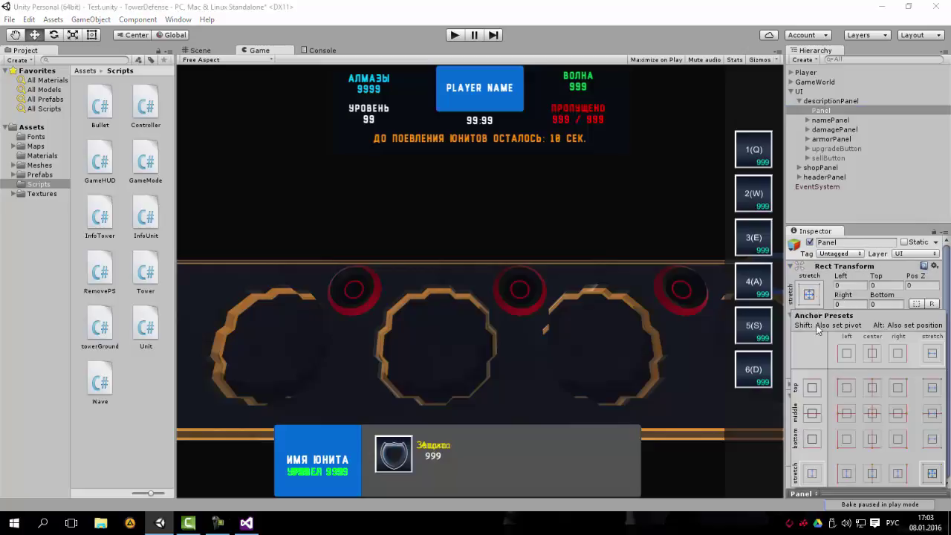
{"action": "left_click", "coordinate": [870, 439]}
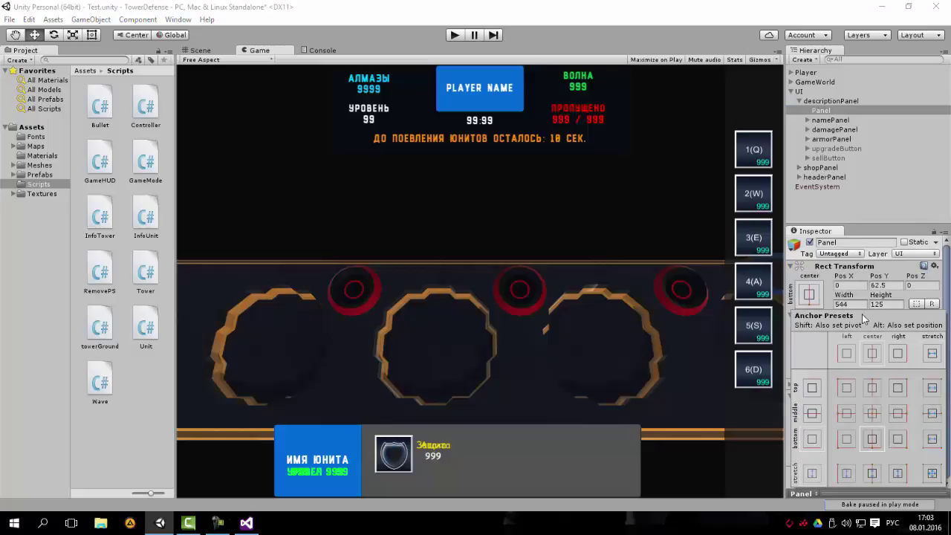
{"action": "left_click", "coordinate": [897, 287]}
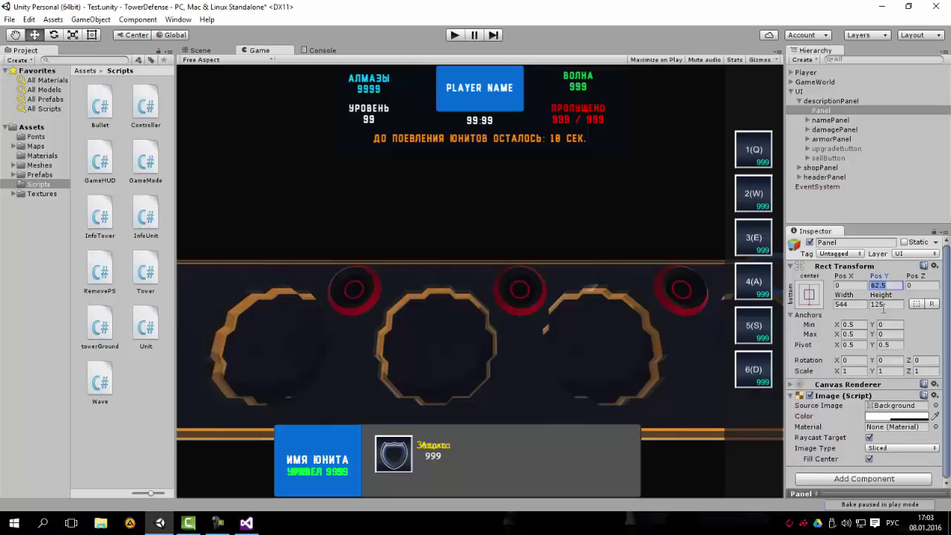
Set the Panel's height to 35 and its Pos Y to 21
{"action": "left_click", "coordinate": [886, 304]}
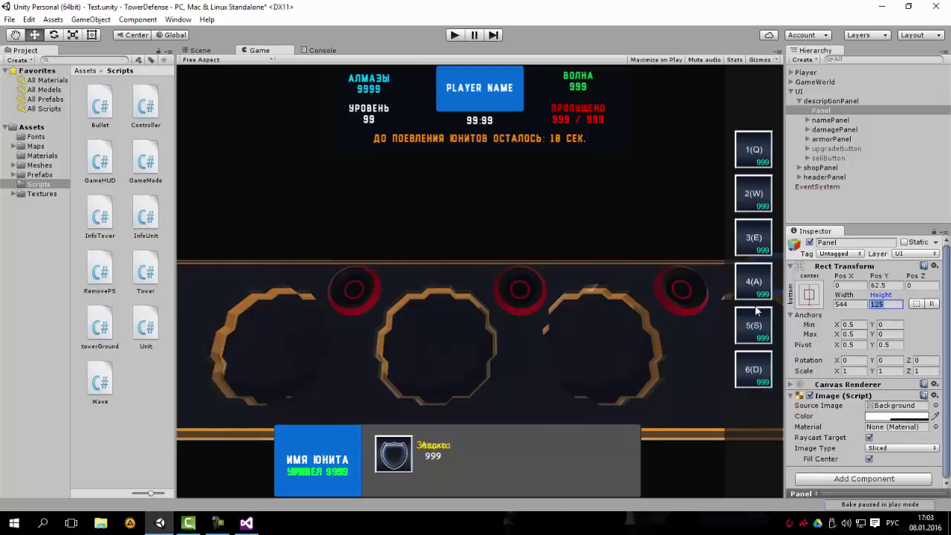
{"action": "type", "text": "32"}
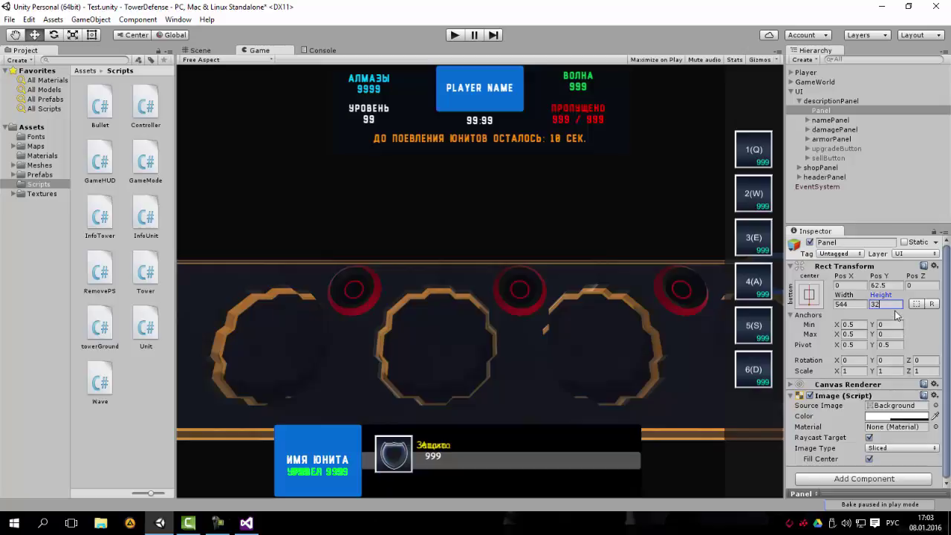
{"action": "key", "text": "Return"}
{"action": "type", "text": "3"}
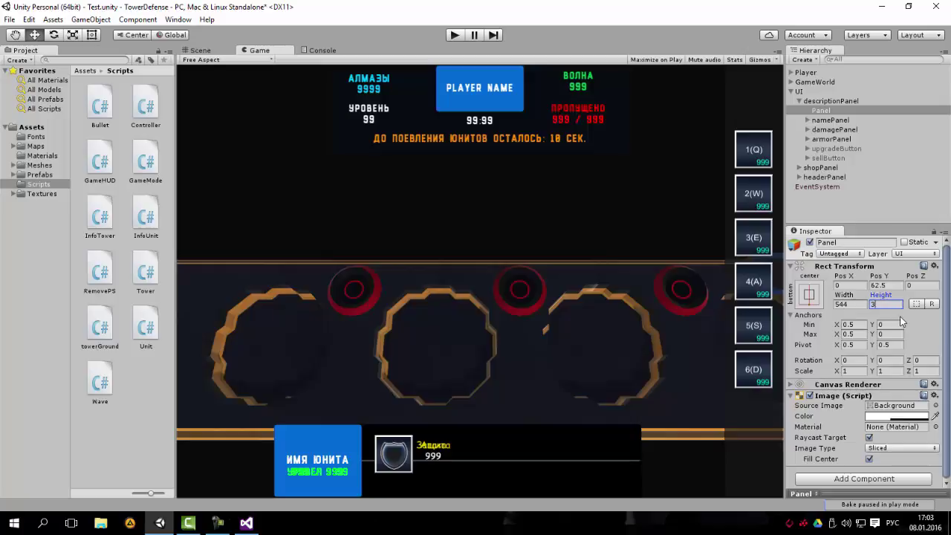
{"action": "type", "text": "5"}
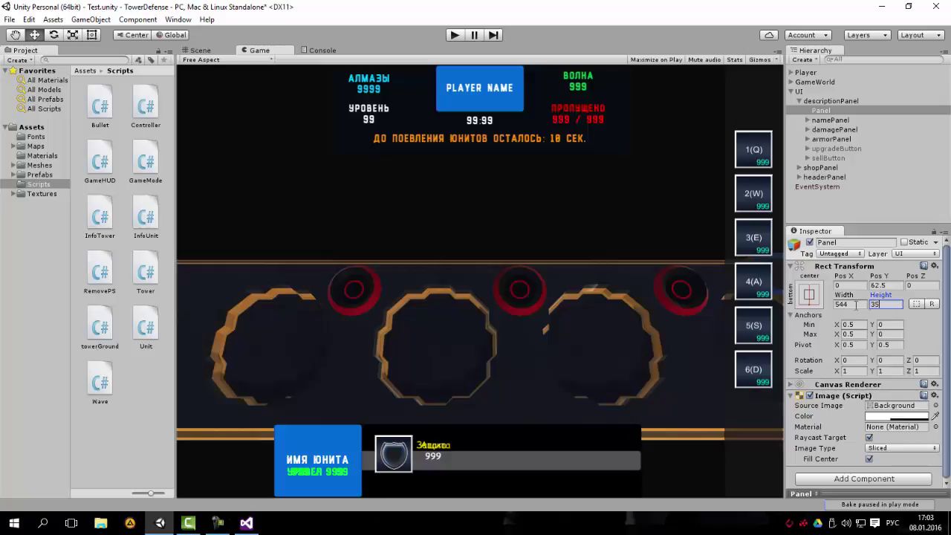
{"action": "left_click", "coordinate": [854, 304]}
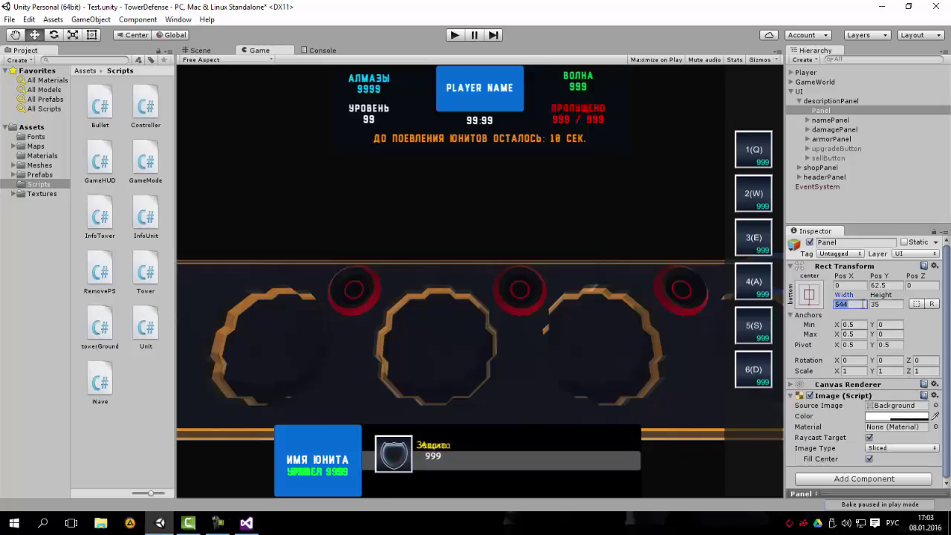
{"action": "mouse_move", "coordinate": [878, 275]}
{"action": "left_mouse_down"}
{"action": "mouse_move", "coordinate": [385, 305]}
{"action": "mouse_move", "coordinate": [73, 296]}
{"action": "left_mouse_up"}
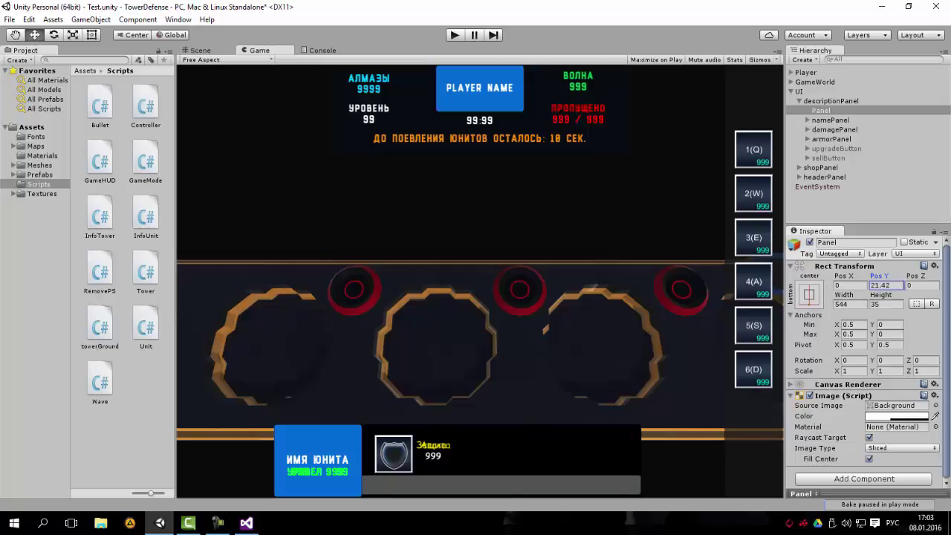
{"action": "type", "text": "21"}
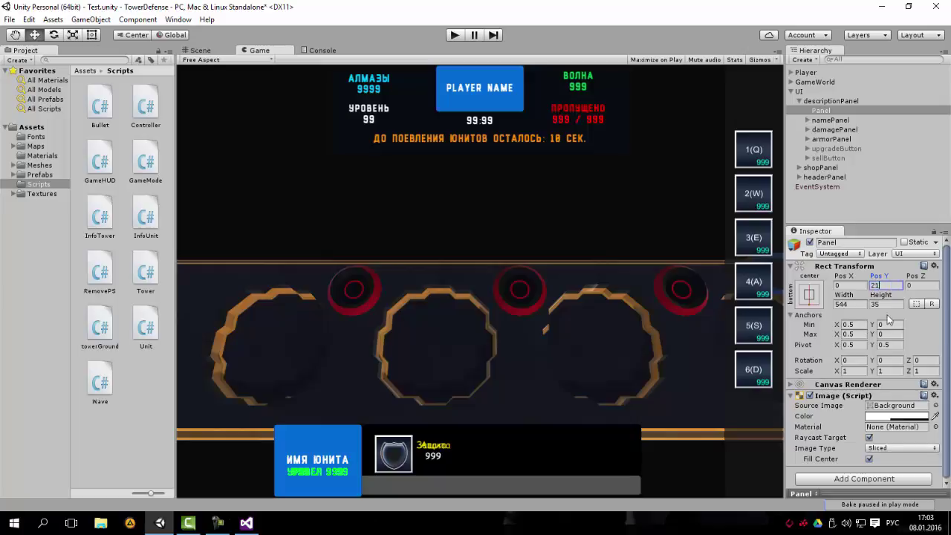
Try opaque red, green and dark grey colours for the Panel's Image
{"action": "left_click", "coordinate": [897, 416]}
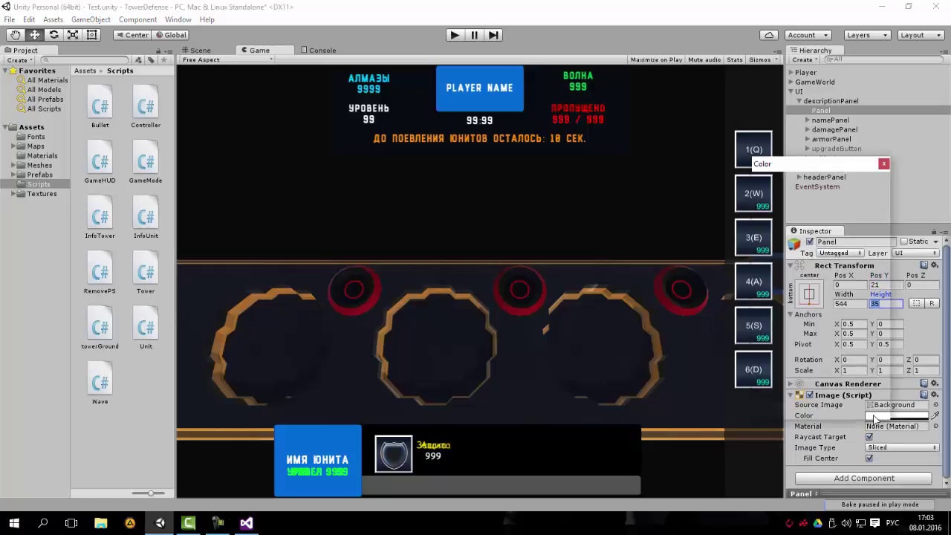
{"action": "left_click_drag", "start_coordinate": [806, 371], "coordinate": [869, 375]}
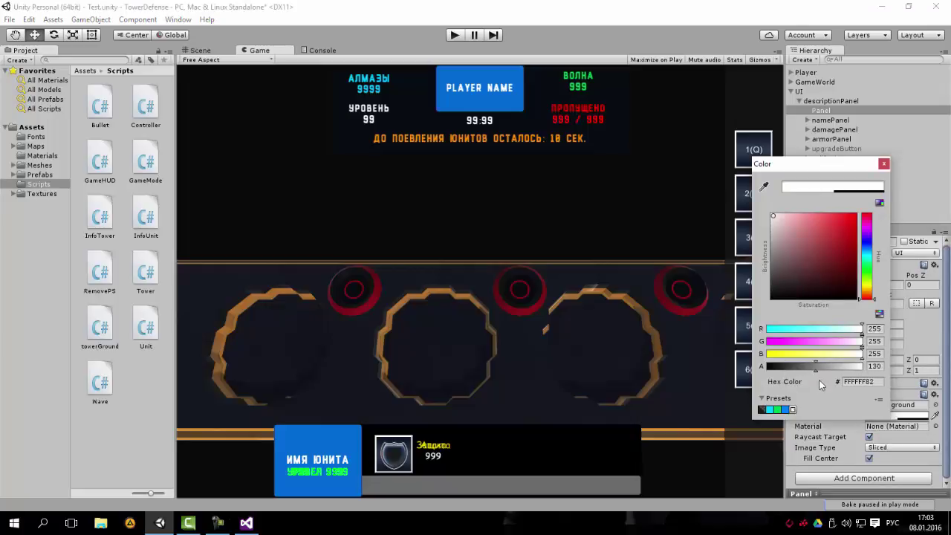
{"action": "mouse_move", "coordinate": [795, 221]}
{"action": "left_mouse_down"}
{"action": "mouse_move", "coordinate": [883, 206]}
{"action": "mouse_move", "coordinate": [851, 280]}
{"action": "left_mouse_up"}
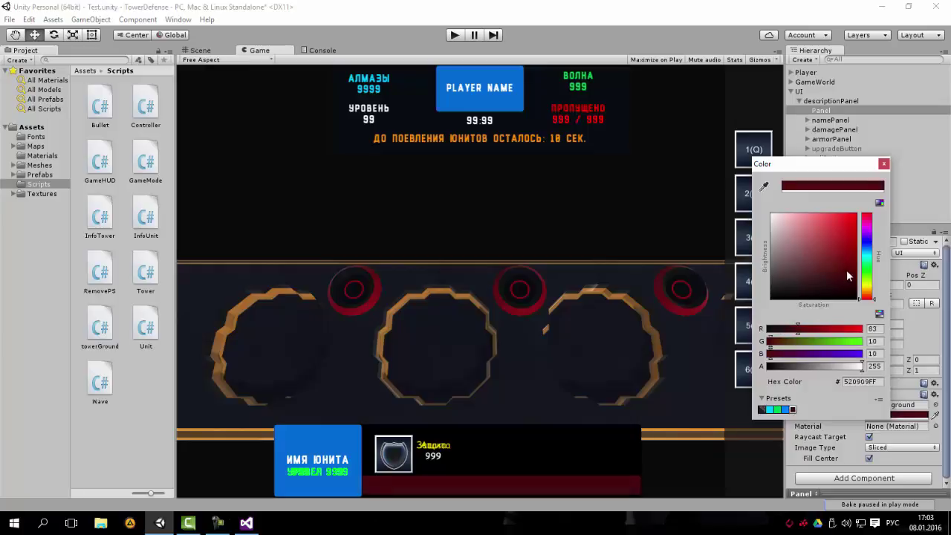
{"action": "left_click_drag", "start_coordinate": [849, 278], "coordinate": [854, 221]}
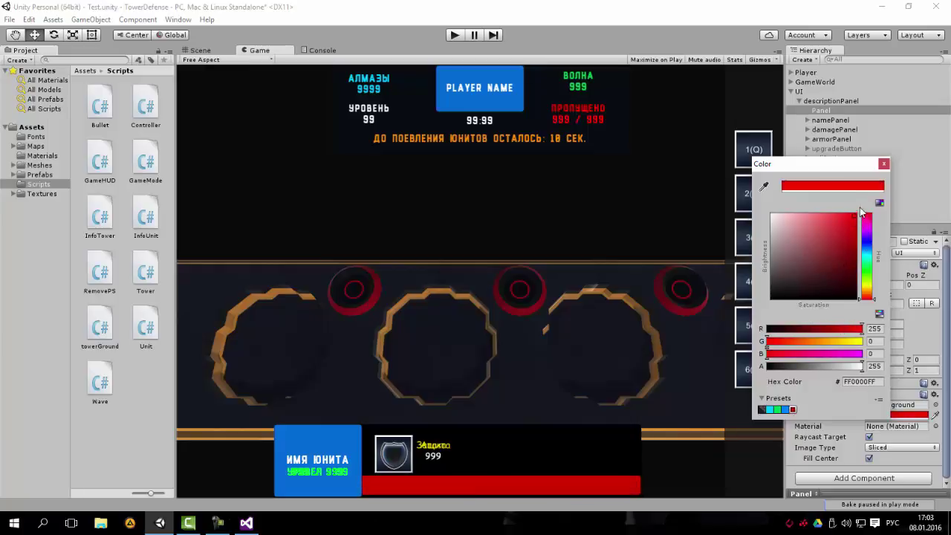
{"action": "mouse_move", "coordinate": [867, 299]}
{"action": "left_mouse_down"}
{"action": "mouse_move", "coordinate": [869, 201]}
{"action": "mouse_move", "coordinate": [869, 213]}
{"action": "left_mouse_up"}
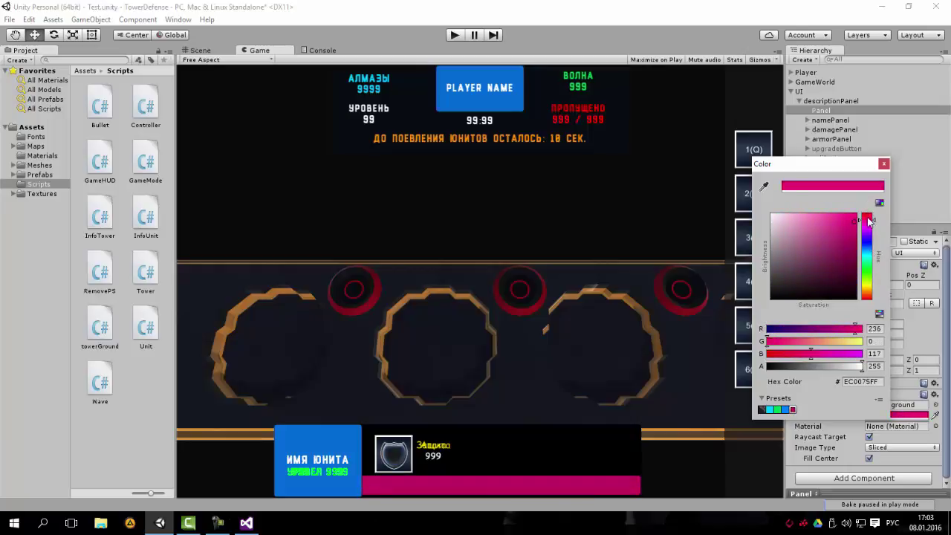
{"action": "mouse_move", "coordinate": [844, 277]}
{"action": "left_mouse_down"}
{"action": "mouse_move", "coordinate": [829, 289]}
{"action": "mouse_move", "coordinate": [842, 283]}
{"action": "mouse_move", "coordinate": [744, 209]}
{"action": "left_mouse_up"}
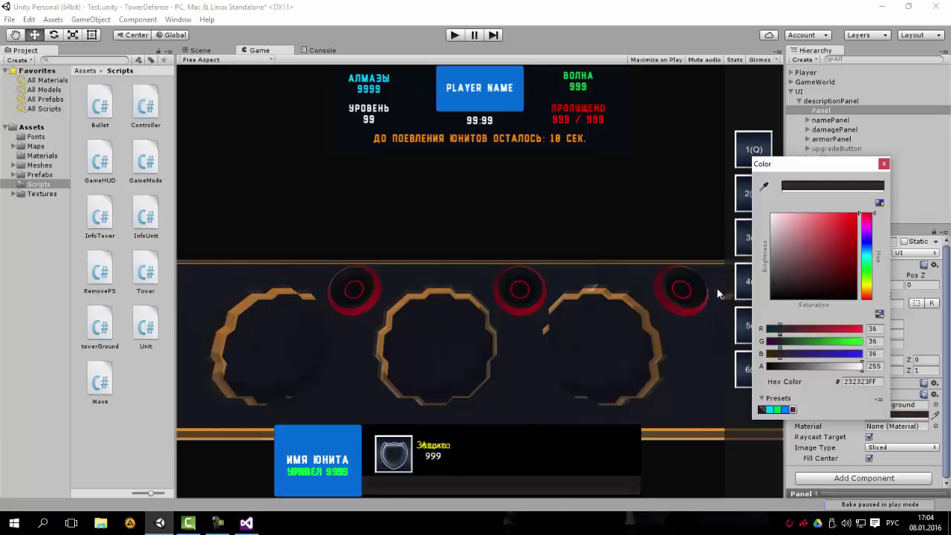
{"action": "mouse_move", "coordinate": [743, 209]}
{"action": "left_mouse_down"}
{"action": "mouse_move", "coordinate": [706, 296]}
{"action": "mouse_move", "coordinate": [706, 282]}
{"action": "mouse_move", "coordinate": [856, 208]}
{"action": "left_mouse_up"}
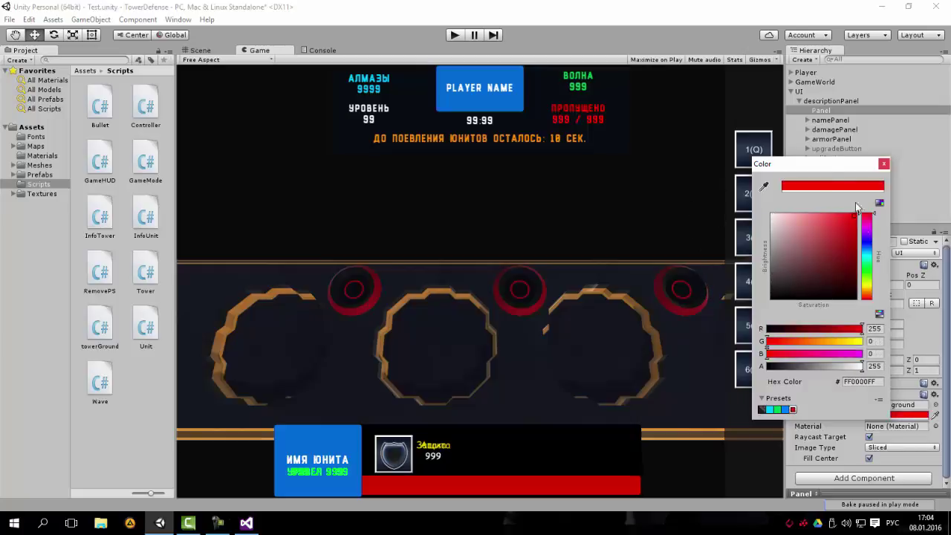
Settle on dark grey 1C1C1C with alpha 172 and close the colour picker
{"action": "left_click_drag", "start_coordinate": [817, 163], "coordinate": [747, 153]}
{"action": "left_click", "coordinate": [796, 214]}
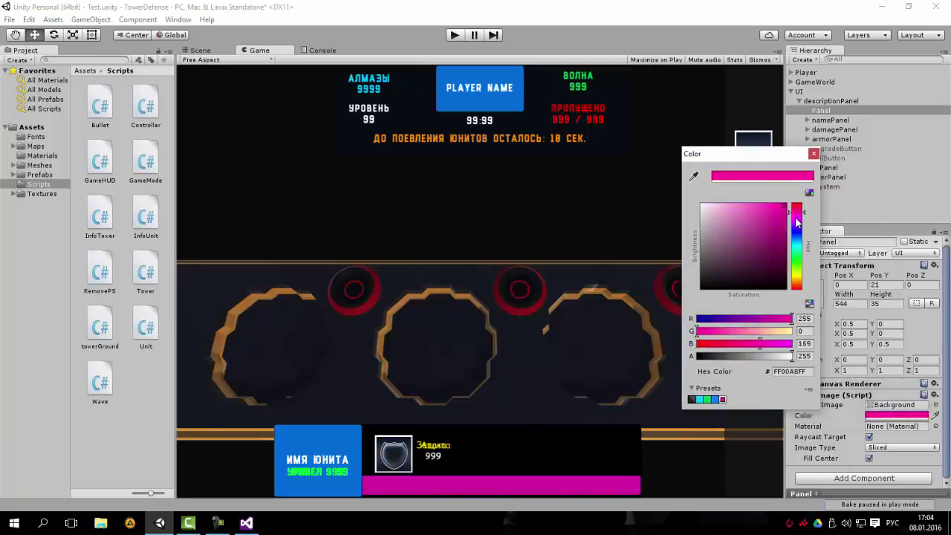
{"action": "left_click_drag", "start_coordinate": [796, 222], "coordinate": [798, 288]}
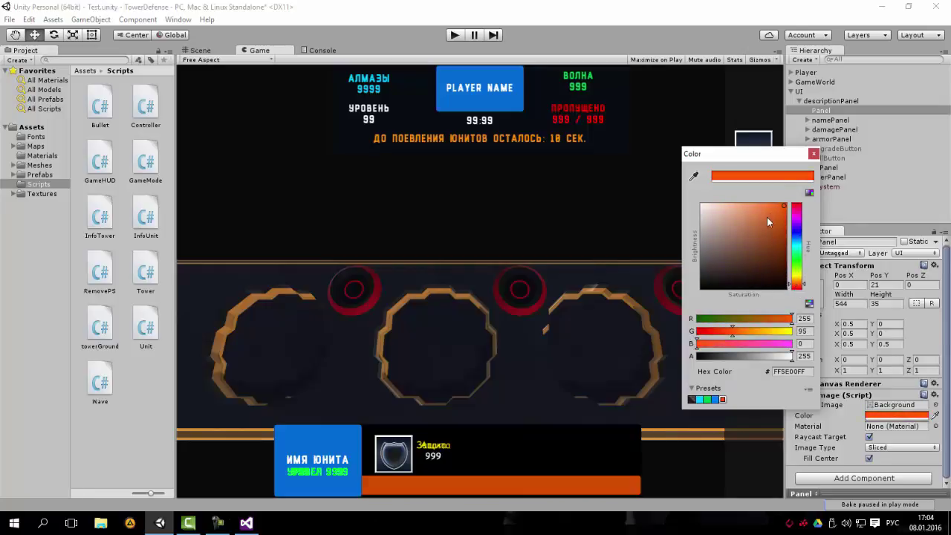
{"action": "mouse_move", "coordinate": [783, 214]}
{"action": "left_mouse_down"}
{"action": "mouse_move", "coordinate": [754, 238]}
{"action": "mouse_move", "coordinate": [722, 245]}
{"action": "left_mouse_up"}
{"action": "mouse_move", "coordinate": [719, 239]}
{"action": "left_mouse_down"}
{"action": "mouse_move", "coordinate": [814, 188]}
{"action": "mouse_move", "coordinate": [673, 187]}
{"action": "mouse_move", "coordinate": [613, 253]}
{"action": "mouse_move", "coordinate": [610, 277]}
{"action": "left_mouse_up"}
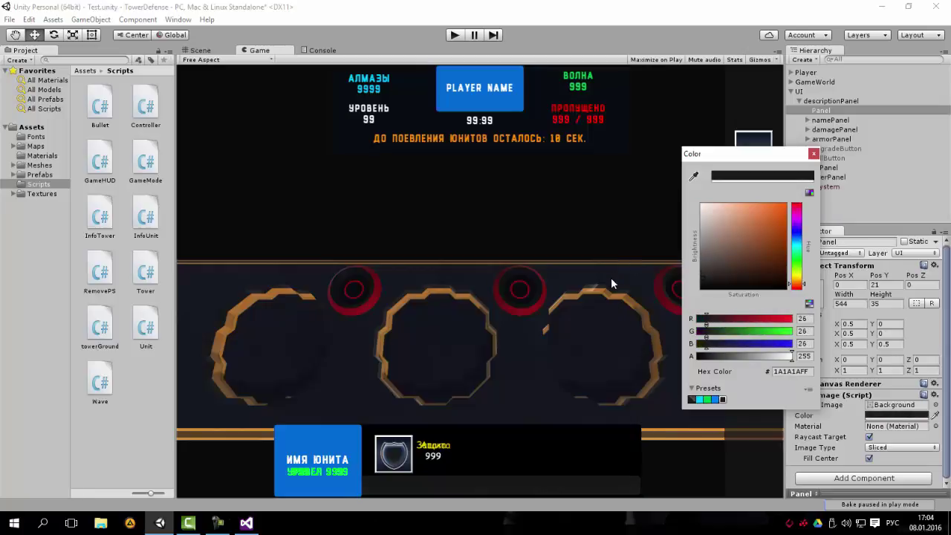
{"action": "left_click", "coordinate": [693, 399]}
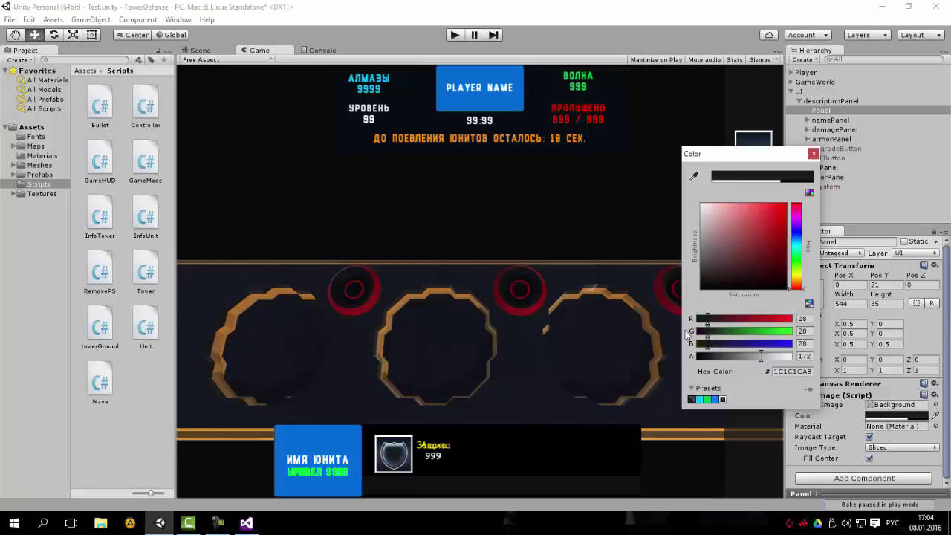
{"action": "left_click", "coordinate": [814, 154]}
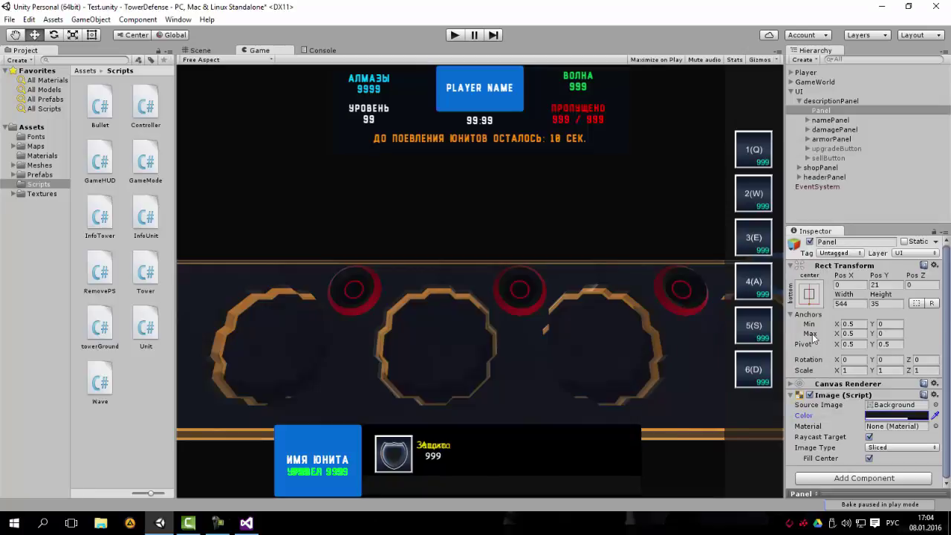
{"action": "right_click", "coordinate": [821, 110]}
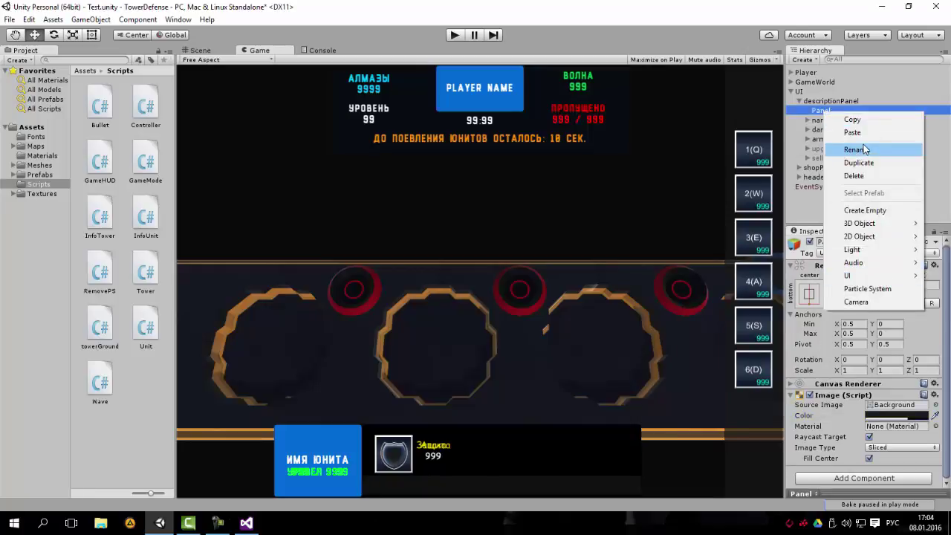
Rename the Panel to debuffPanel, correcting the mistyped Cyrillic letters
{"action": "left_click", "coordinate": [862, 149]}
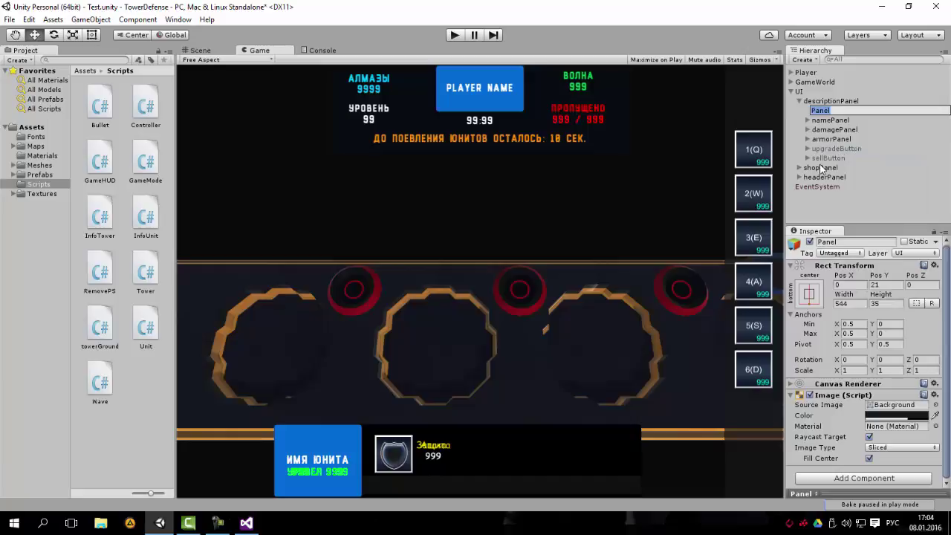
{"action": "type", "text": "вун"}
{"action": "key", "text": "BackSpace"}
{"action": "key", "text": "BackSpace"}
{"action": "key", "text": "alt+shift"}
{"action": "type", "text": "d"}
{"action": "key", "text": "Return"}
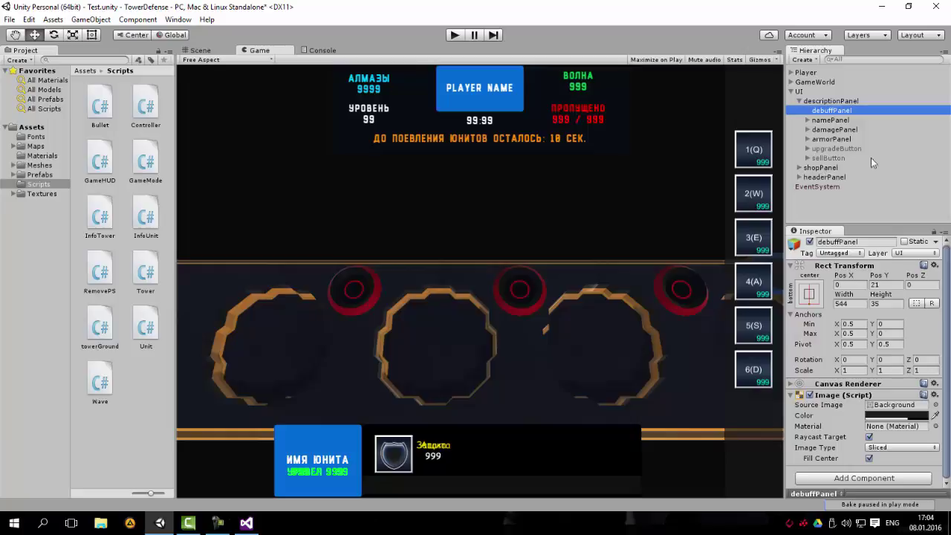
{"action": "left_click", "coordinate": [832, 111]}
{"action": "left_click", "coordinate": [833, 111]}
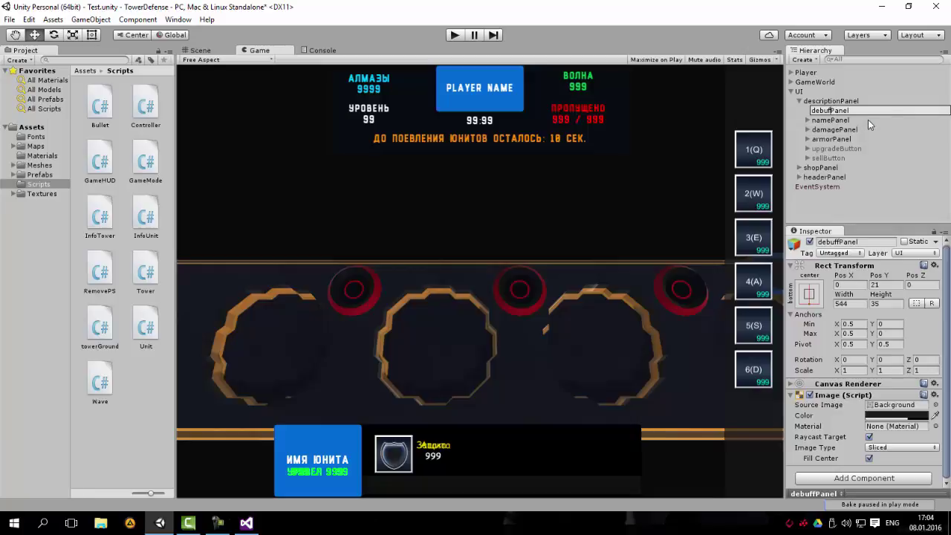
{"action": "key", "text": "Return"}
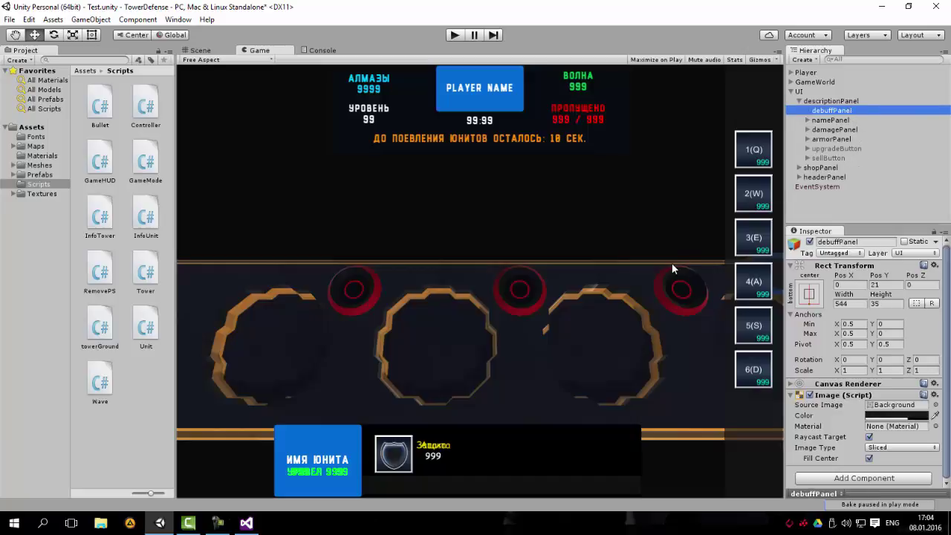
Create a UI Raw Image as a child of debuffPanel
{"action": "right_click", "coordinate": [848, 110]}
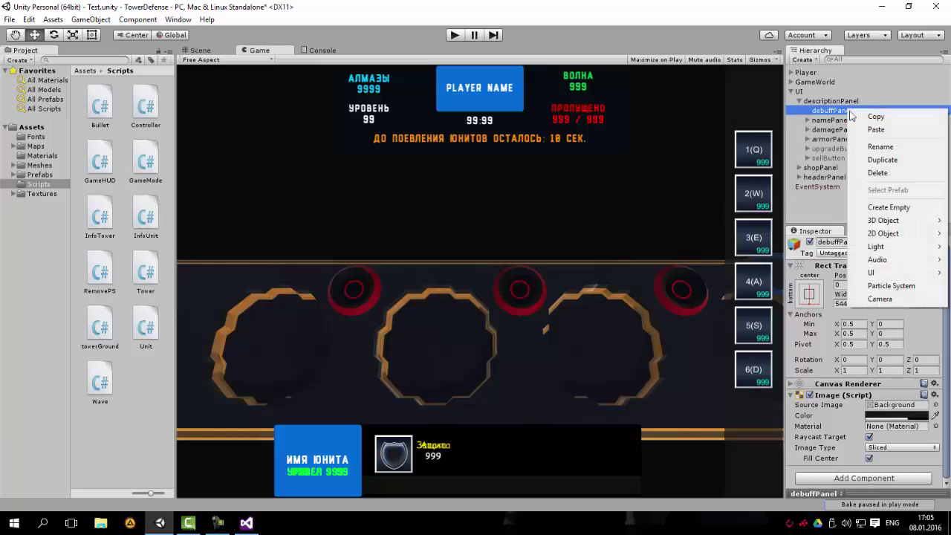
{"action": "mouse_move", "coordinate": [888, 274]}
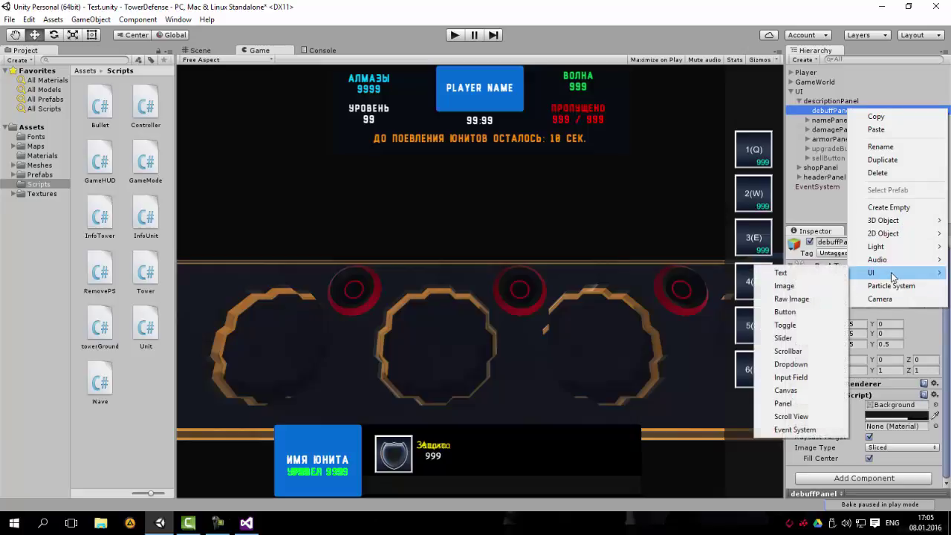
{"action": "left_click", "coordinate": [805, 303]}
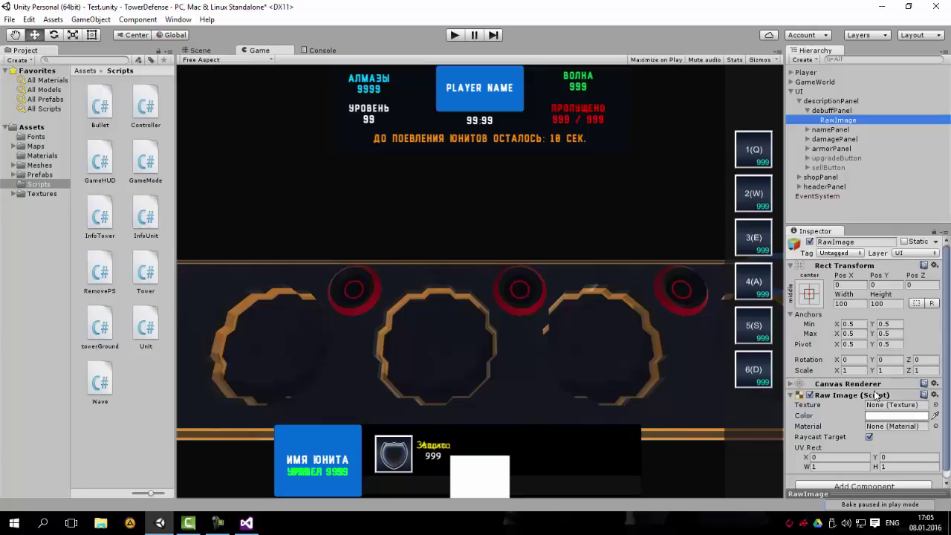
{"action": "scroll", "coordinate": [862, 387], "scroll_direction": "down", "scroll_amount": 1}
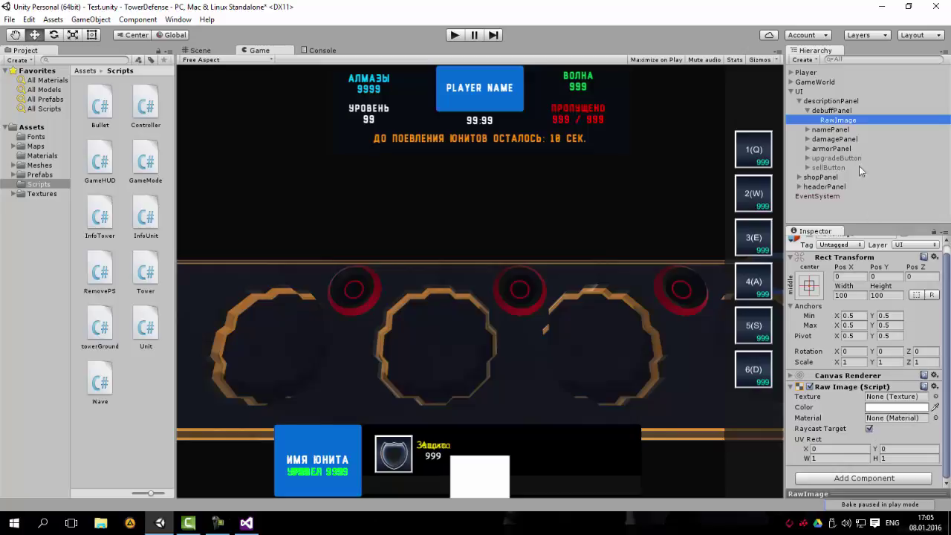
Browse in File Explorer to E:\Картинки\Tower Defense\Aura
{"action": "left_click", "coordinate": [850, 295]}
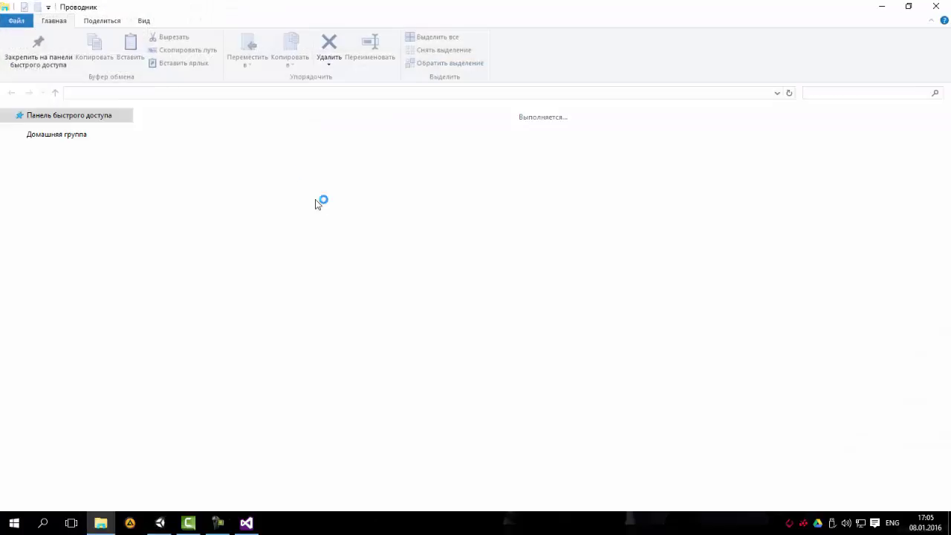
{"action": "left_click", "coordinate": [70, 282]}
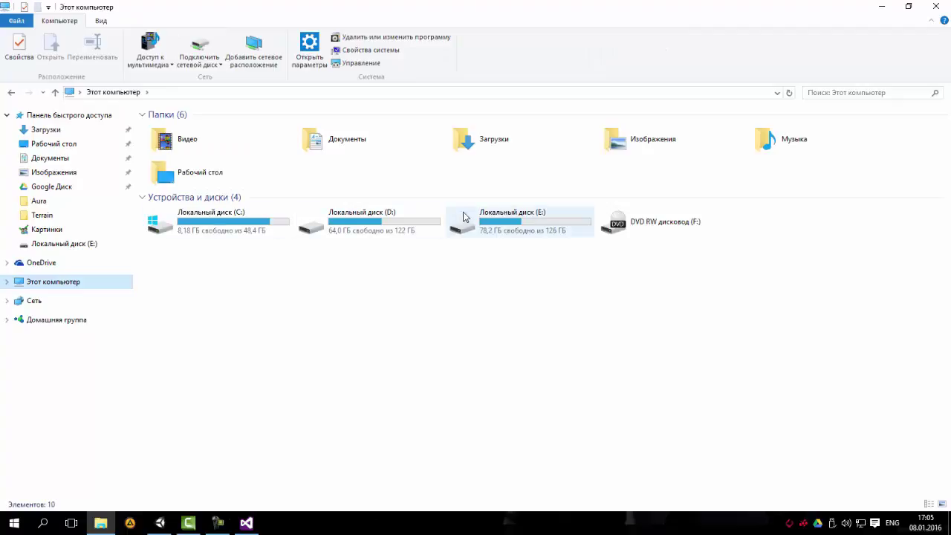
{"action": "double_click", "coordinate": [513, 217]}
{"action": "double_click", "coordinate": [177, 256]}
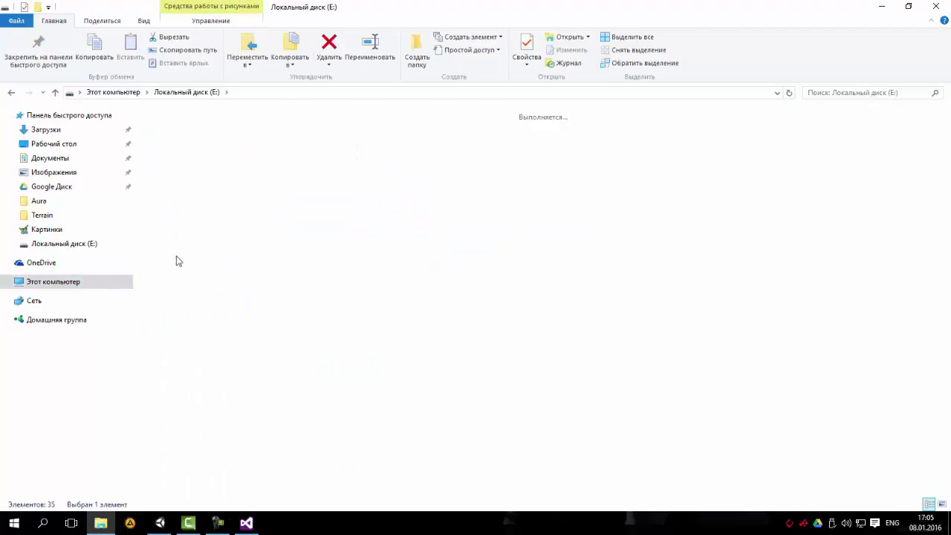
{"action": "left_click", "coordinate": [327, 141]}
{"action": "double_click", "coordinate": [327, 141]}
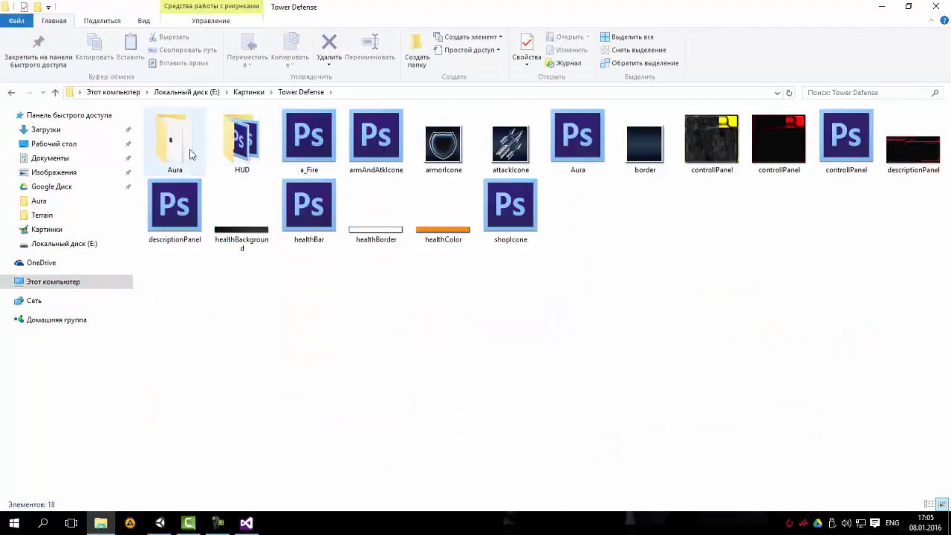
{"action": "double_click", "coordinate": [185, 152]}
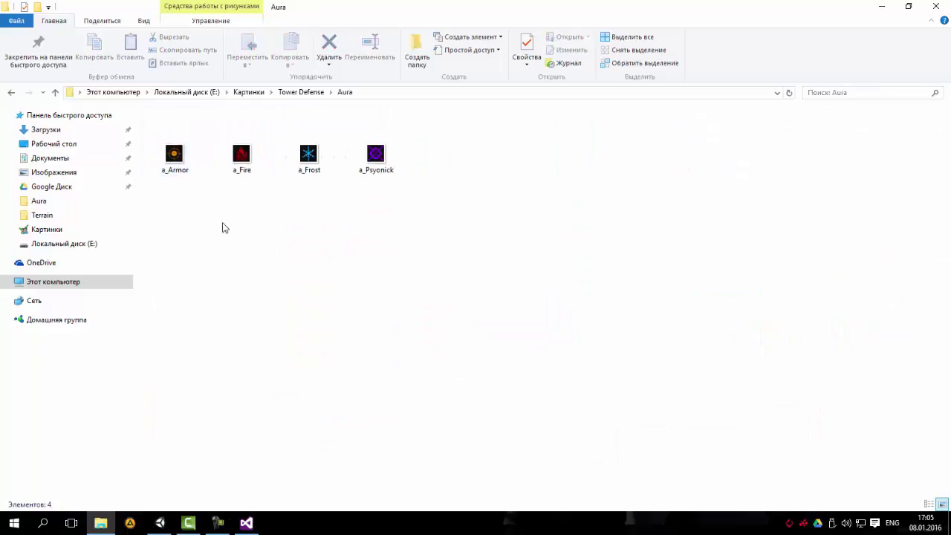
Check that a_Armor's details show 32 × 32 pixels, then minimise Explorer
{"action": "left_click", "coordinate": [182, 162]}
{"action": "left_click", "coordinate": [242, 156]}
{"action": "left_click", "coordinate": [308, 156]}
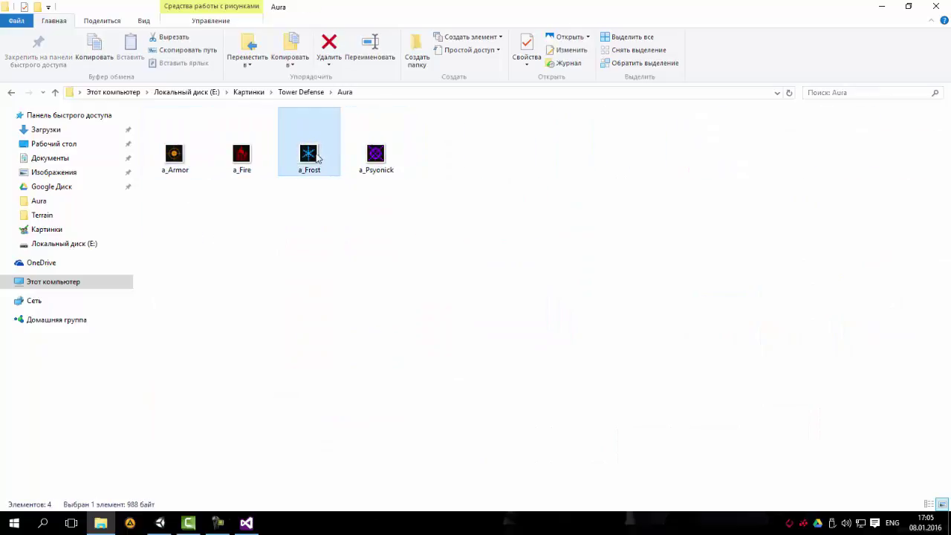
{"action": "left_click", "coordinate": [175, 157]}
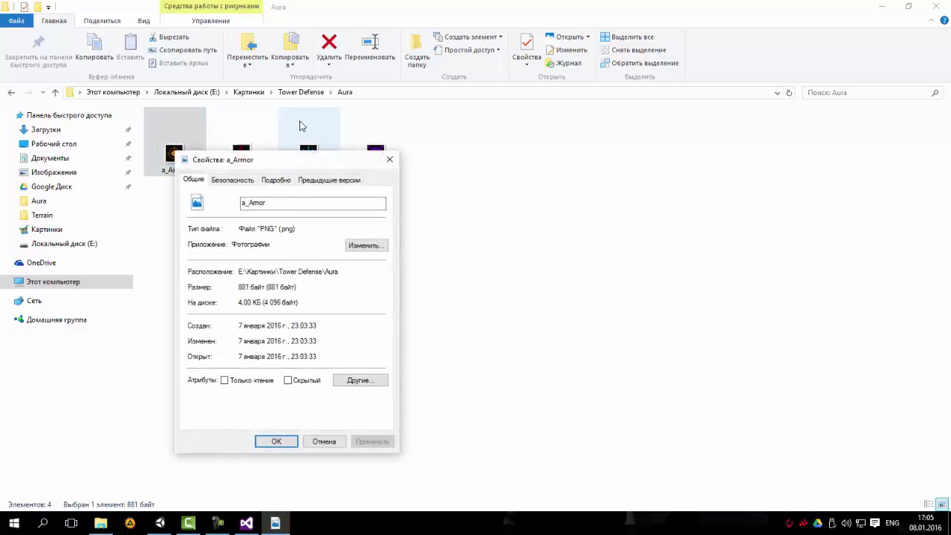
{"action": "left_click", "coordinate": [286, 181]}
{"action": "left_click_drag", "start_coordinate": [277, 161], "coordinate": [326, 163]}
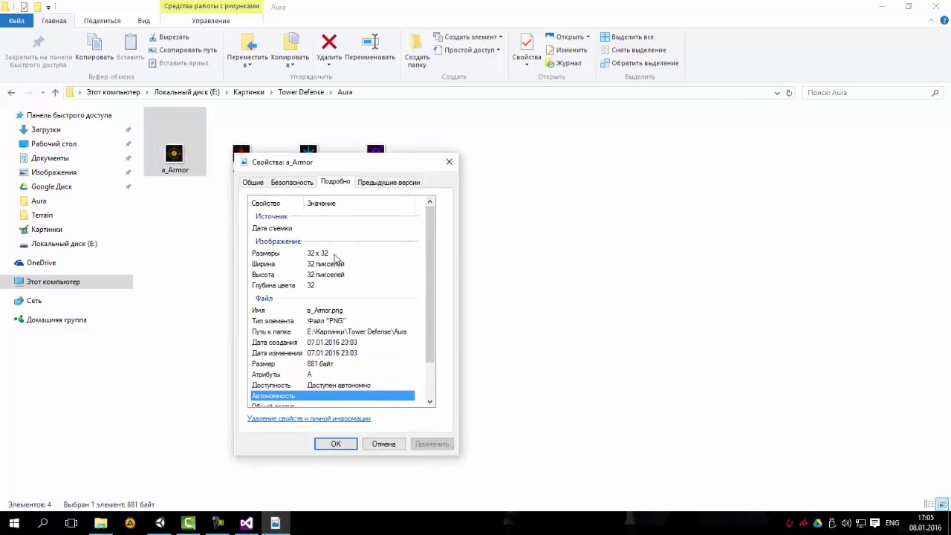
{"action": "left_click", "coordinate": [378, 444]}
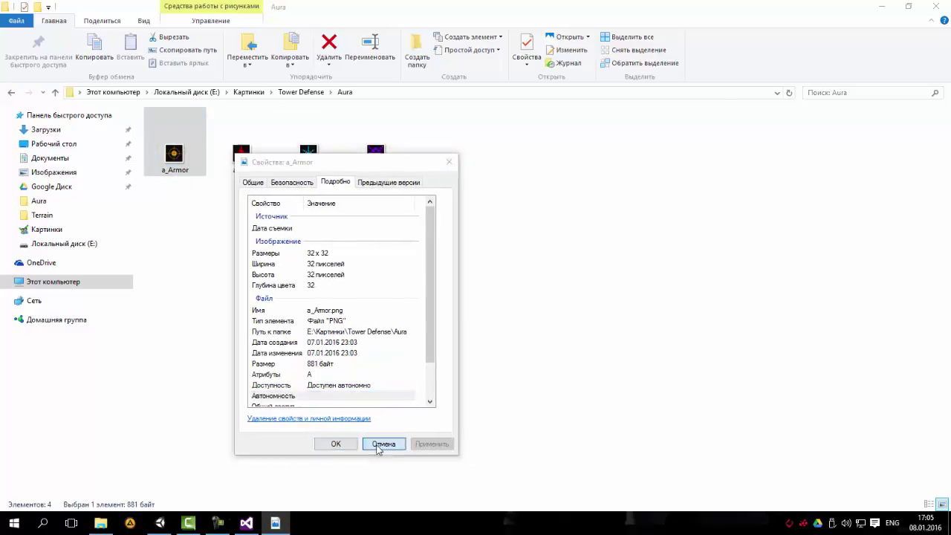
{"action": "left_click", "coordinate": [880, 6]}
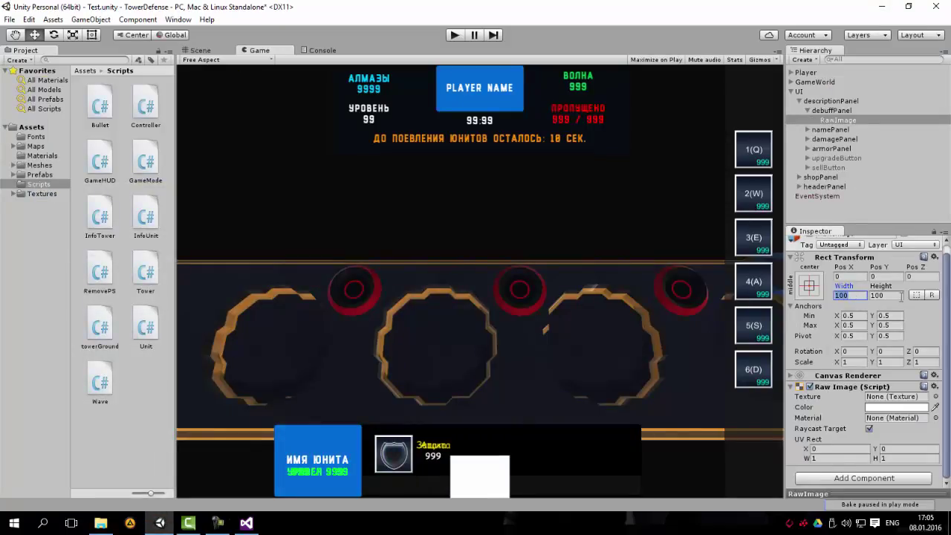
Size the RawImage to 32 × 32 and anchor it bottom-left
{"action": "type", "text": "32"}
{"action": "key", "text": "Tab"}
{"action": "type", "text": "32"}
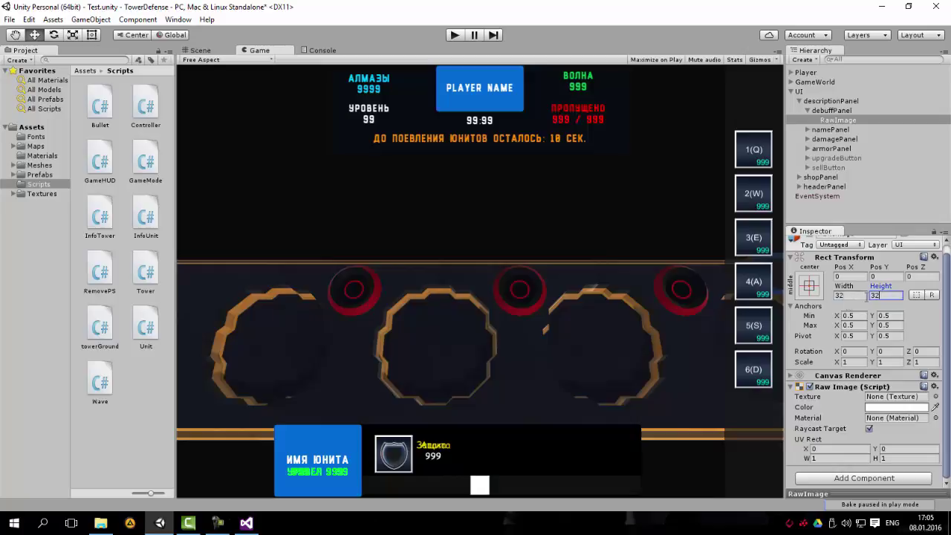
{"action": "left_click", "coordinate": [809, 285]}
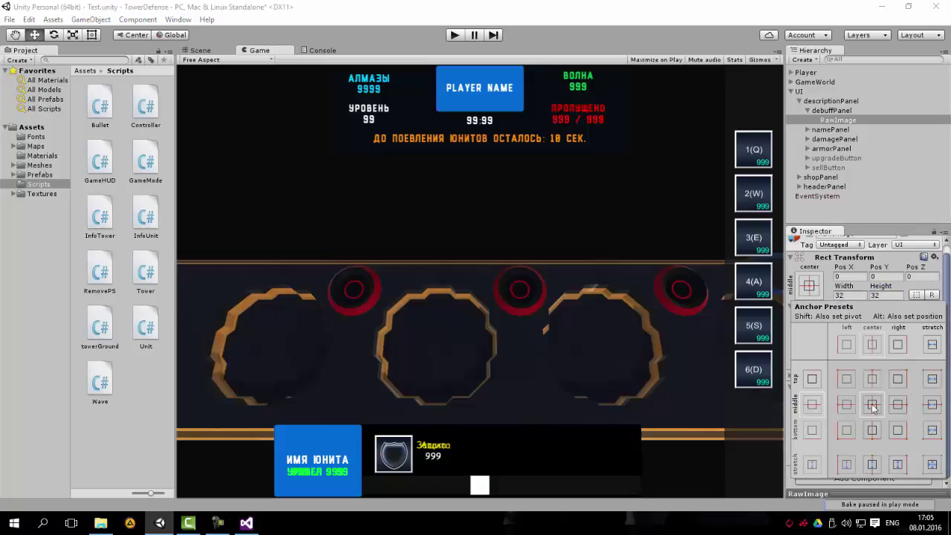
{"action": "left_click", "coordinate": [848, 430]}
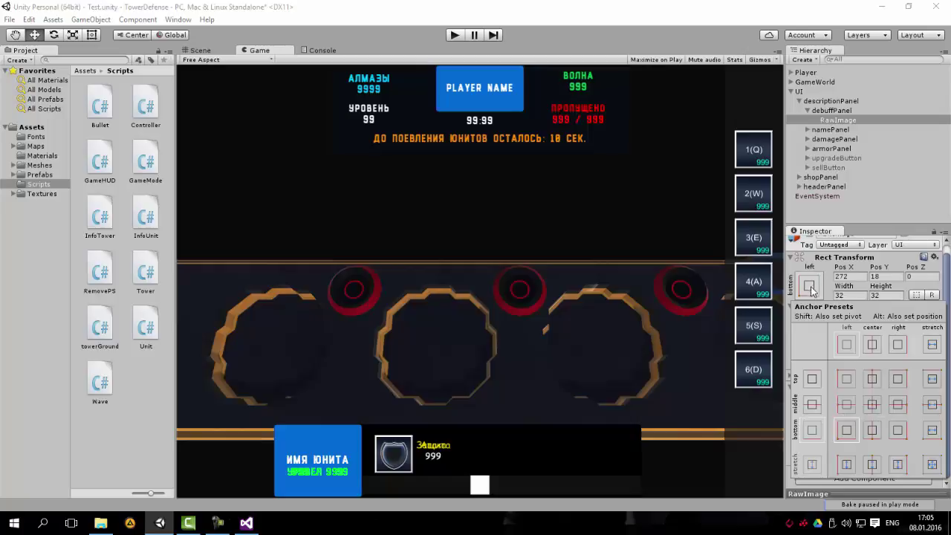
{"action": "left_click", "coordinate": [890, 298]}
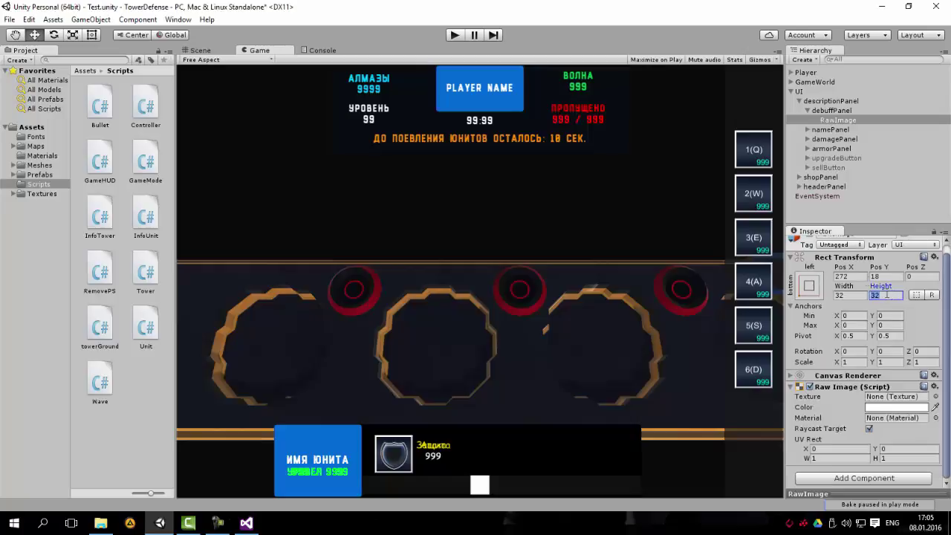
Position the RawImage at Pos X 111 and Pos Y 17
{"action": "left_click_drag", "start_coordinate": [845, 269], "coordinate": [451, 278]}
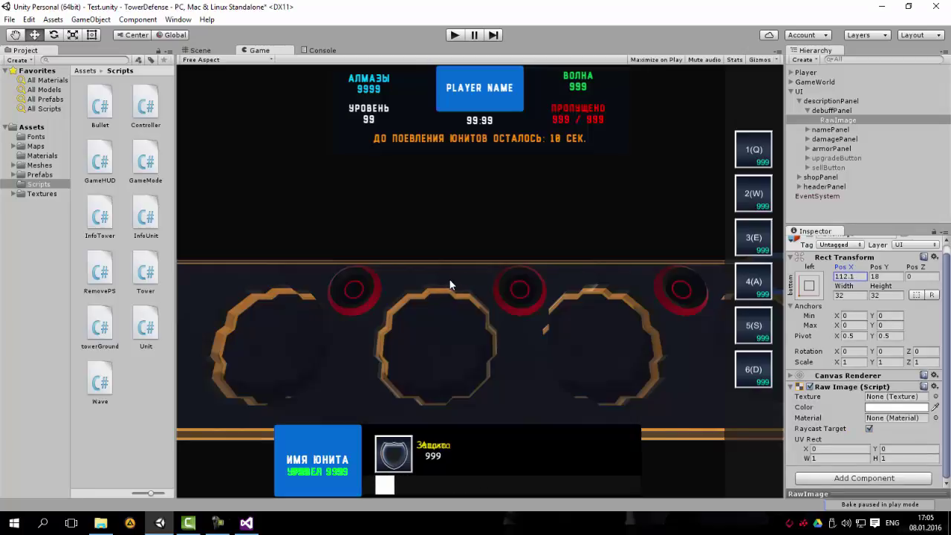
{"action": "left_click", "coordinate": [858, 275]}
{"action": "type", "text": "111"}
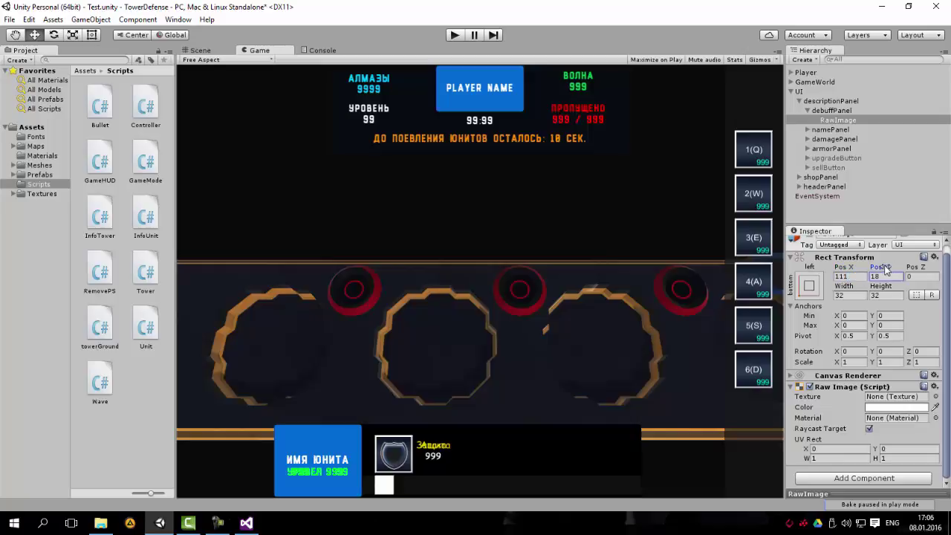
{"action": "left_click_drag", "start_coordinate": [889, 267], "coordinate": [879, 280]}
{"action": "key", "text": "BackSpace"}
Rename RawImage to debuff_1 and paste a copy of it into debuffPanel
{"action": "left_click", "coordinate": [839, 120]}
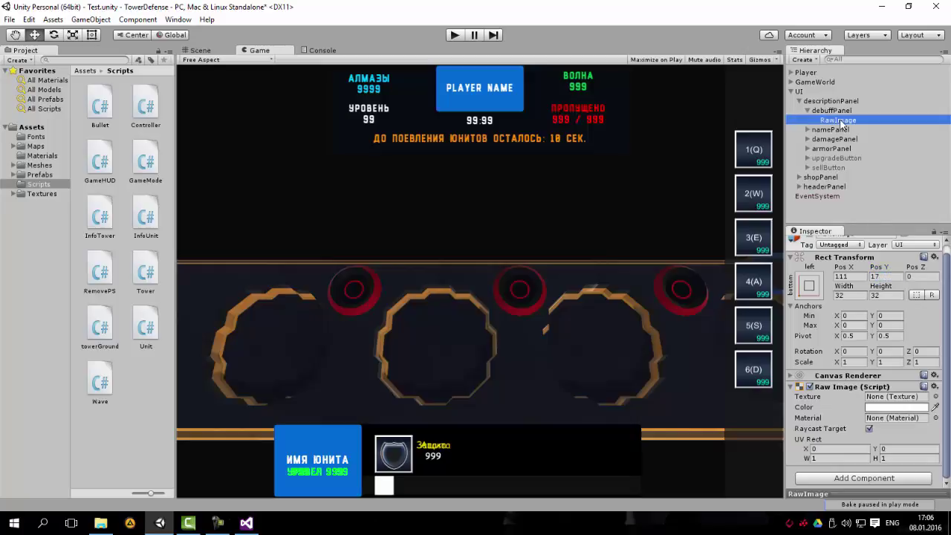
{"action": "type", "text": "debuff 1"}
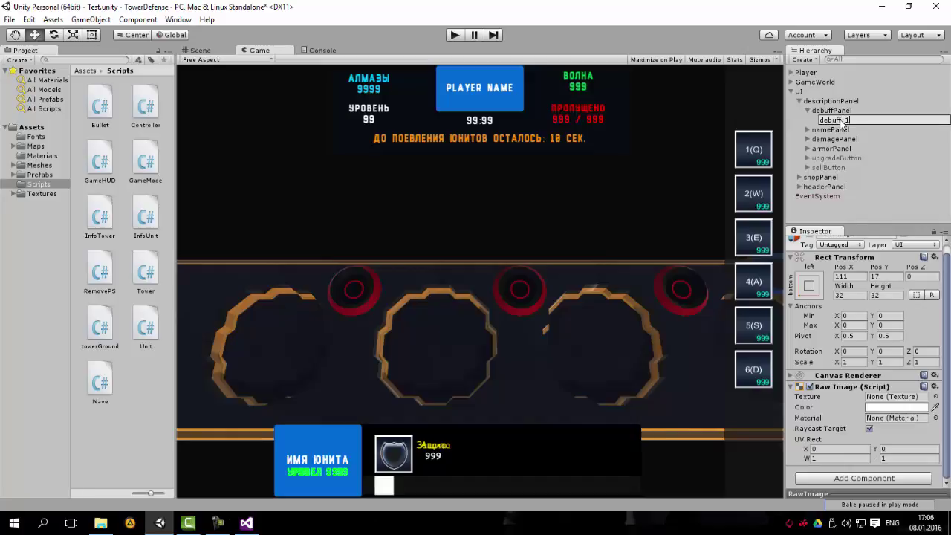
{"action": "key", "text": "Return"}
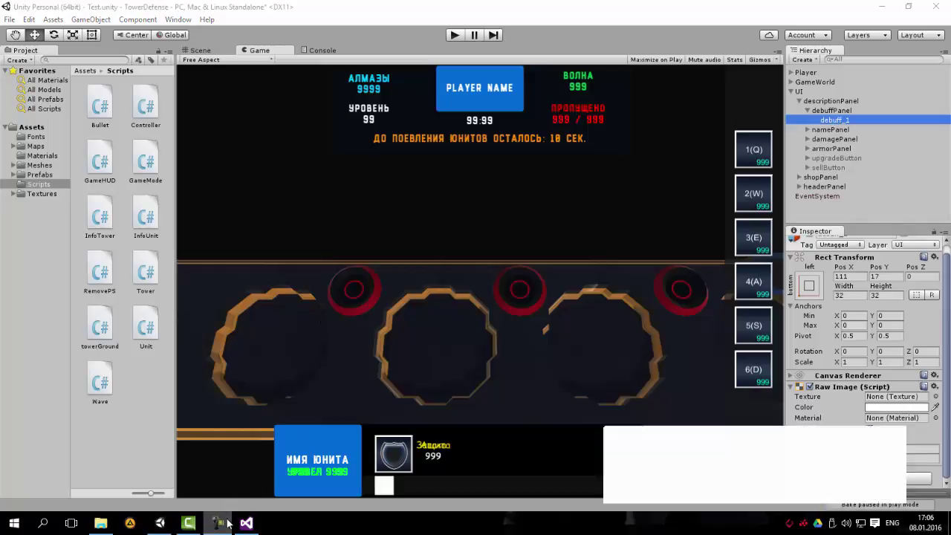
{"action": "key", "text": "Left"}
{"action": "left_click", "coordinate": [847, 120]}
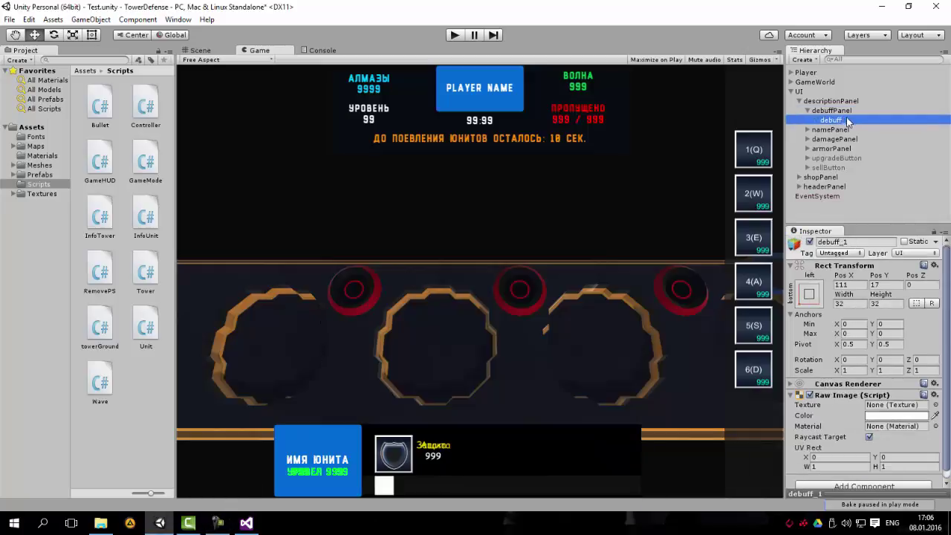
{"action": "right_click", "coordinate": [847, 120]}
{"action": "left_click", "coordinate": [875, 125]}
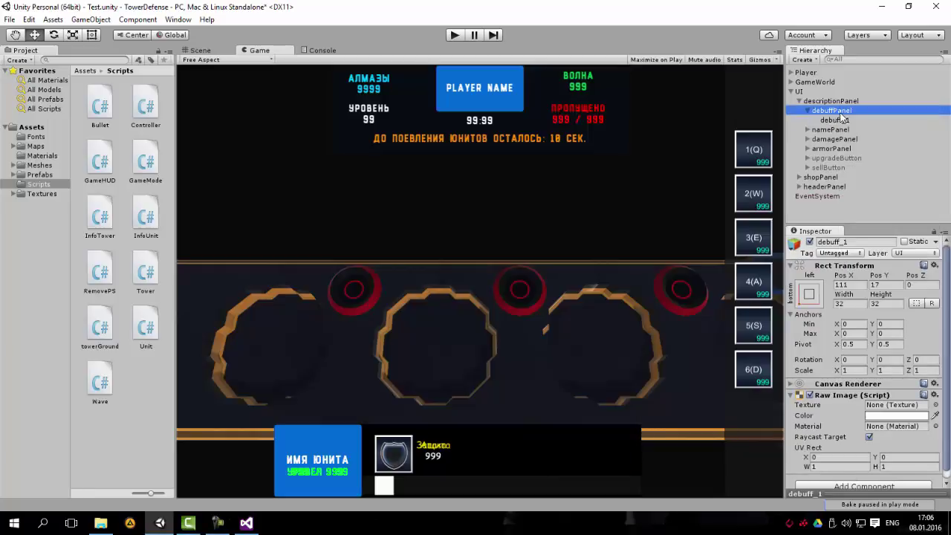
{"action": "right_click", "coordinate": [837, 109]}
{"action": "left_click", "coordinate": [875, 131]}
{"action": "left_click_drag", "start_coordinate": [841, 178], "coordinate": [857, 133]}
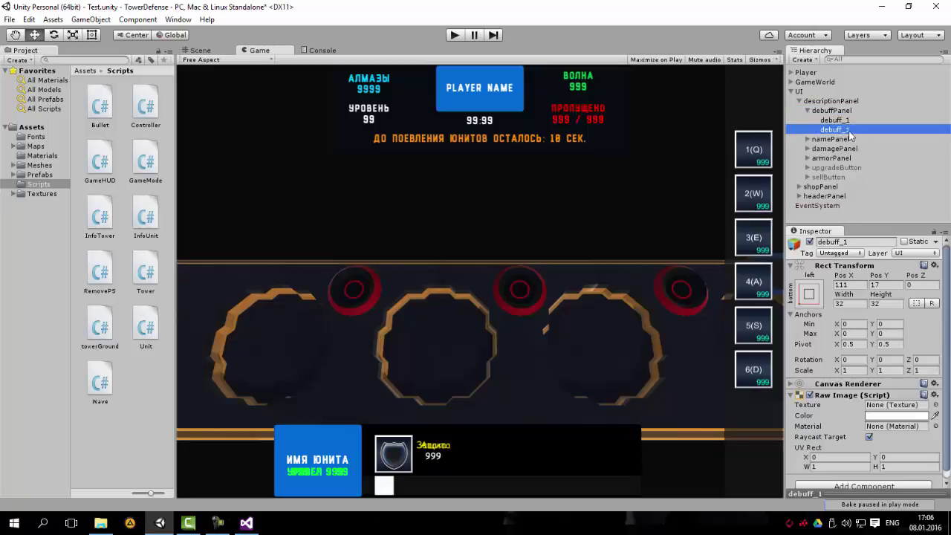
Name the copy debuff_2 and place it at Pos X 149
{"action": "key", "text": "F2"}
{"action": "key", "text": "BackSpace"}
{"action": "type", "text": "2"}
{"action": "key", "text": "Return"}
{"action": "left_click", "coordinate": [847, 285]}
{"action": "type", "text": "141.4"}
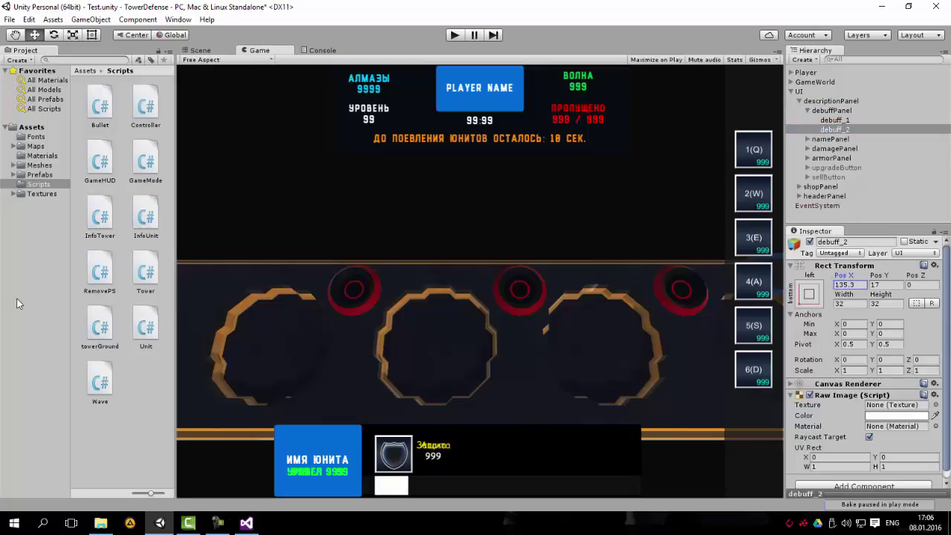
{"action": "left_click_drag", "start_coordinate": [44, 299], "coordinate": [82, 310]}
Paste a copy of debuff_2 into debuffPanel and name it debuff_3
{"action": "right_click", "coordinate": [839, 130]}
{"action": "left_click", "coordinate": [846, 111]}
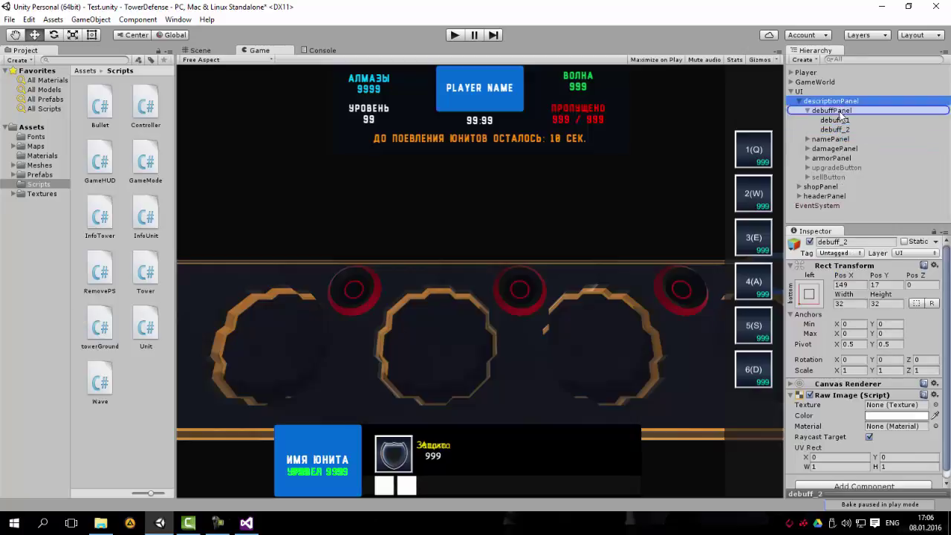
{"action": "right_click", "coordinate": [853, 112]}
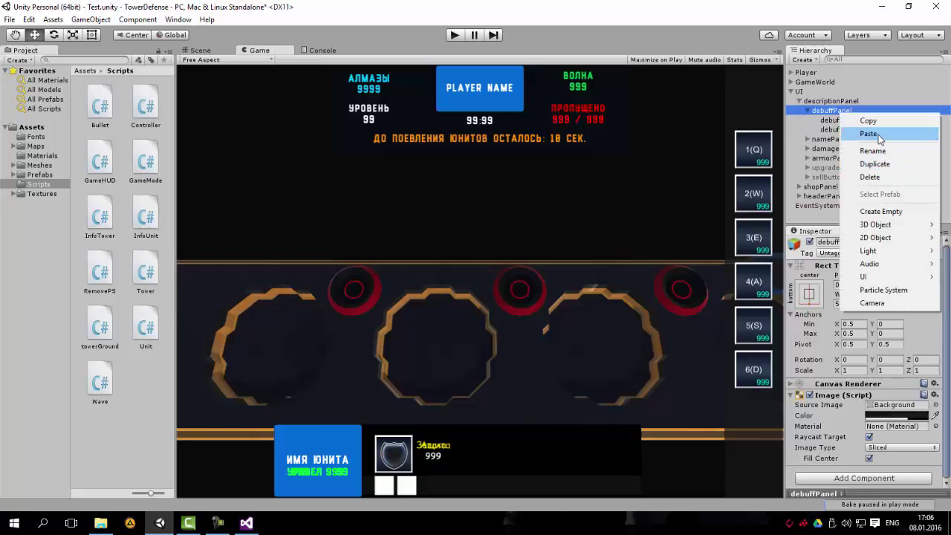
{"action": "left_click", "coordinate": [869, 134]}
{"action": "mouse_move", "coordinate": [826, 185]}
{"action": "left_mouse_down"}
{"action": "mouse_move", "coordinate": [859, 115]}
{"action": "mouse_move", "coordinate": [857, 124]}
{"action": "left_mouse_up"}
{"action": "left_click", "coordinate": [844, 139]}
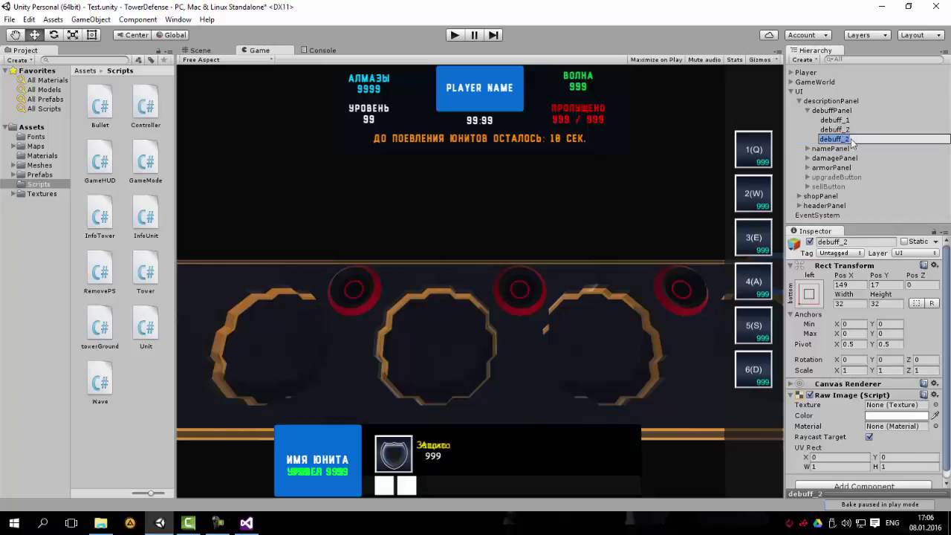
{"action": "type", "text": "debuff_3"}
{"action": "key", "text": "Return"}
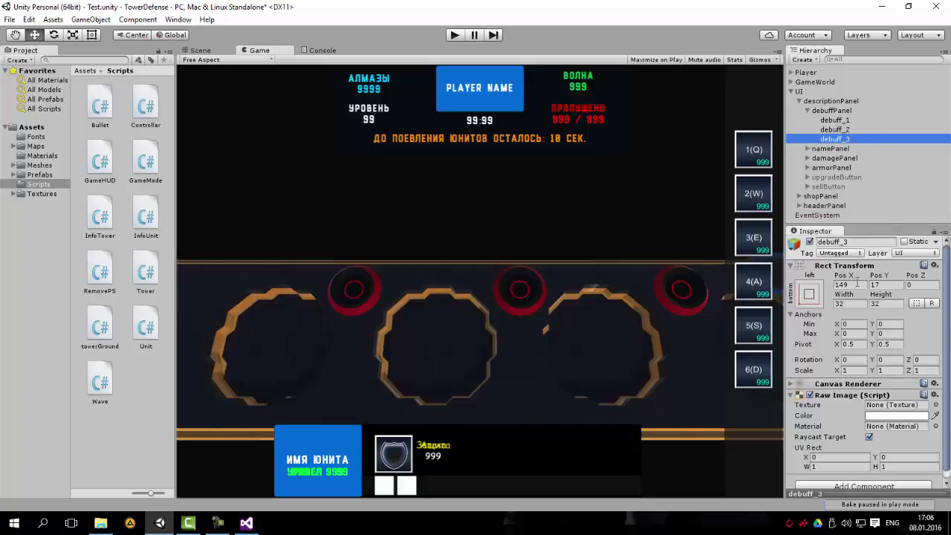
Place debuff_3 at Pos X 186 and duplicate it with Ctrl+D
{"action": "left_click_drag", "start_coordinate": [843, 276], "coordinate": [920, 286]}
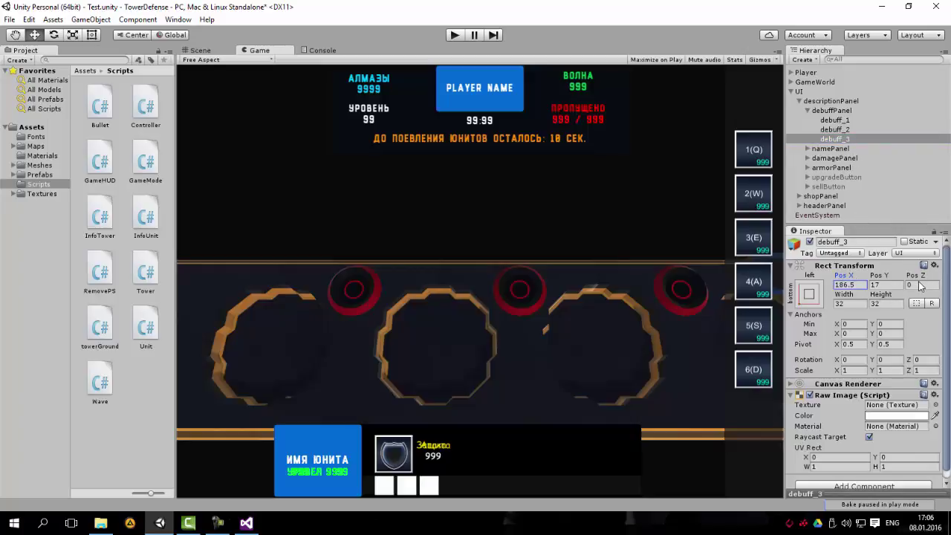
{"action": "left_click", "coordinate": [845, 285]}
{"action": "type", "text": "186"}
{"action": "left_click", "coordinate": [857, 140]}
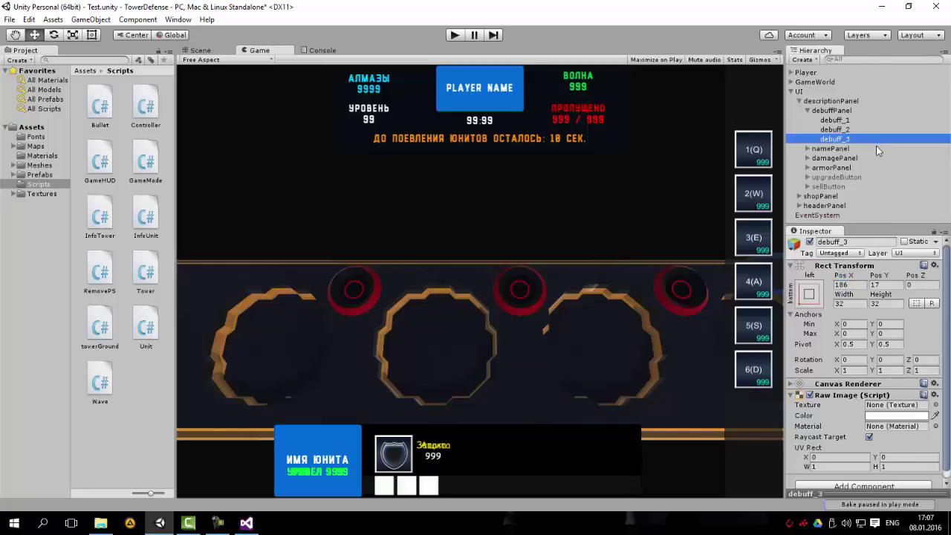
{"action": "key", "text": "ctrl+d"}
Rename the duplicate to debuff_4 and move it to Pos X 222, right of debuff_3
{"action": "left_click", "coordinate": [859, 150]}
{"action": "left_click_drag", "start_coordinate": [862, 149], "coordinate": [845, 149]}
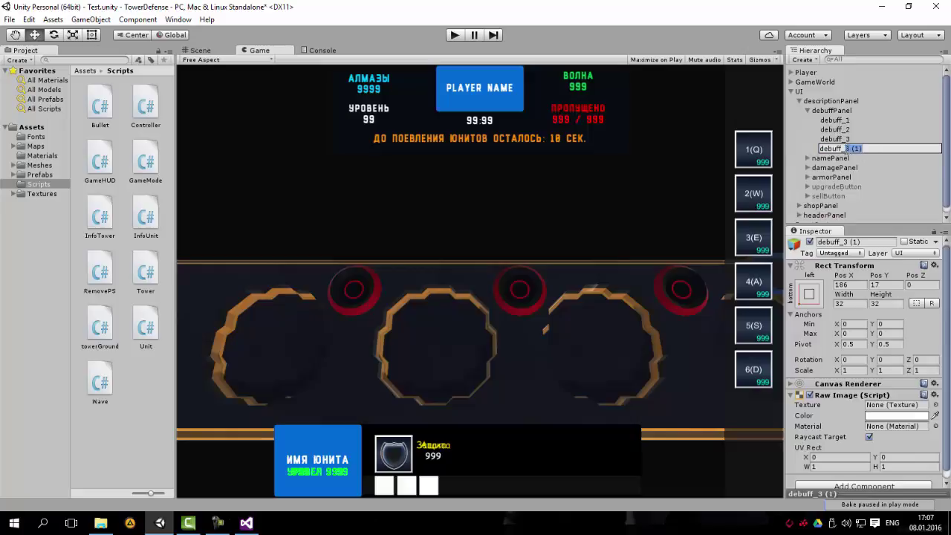
{"action": "type", "text": "4"}
{"action": "key", "text": "Return"}
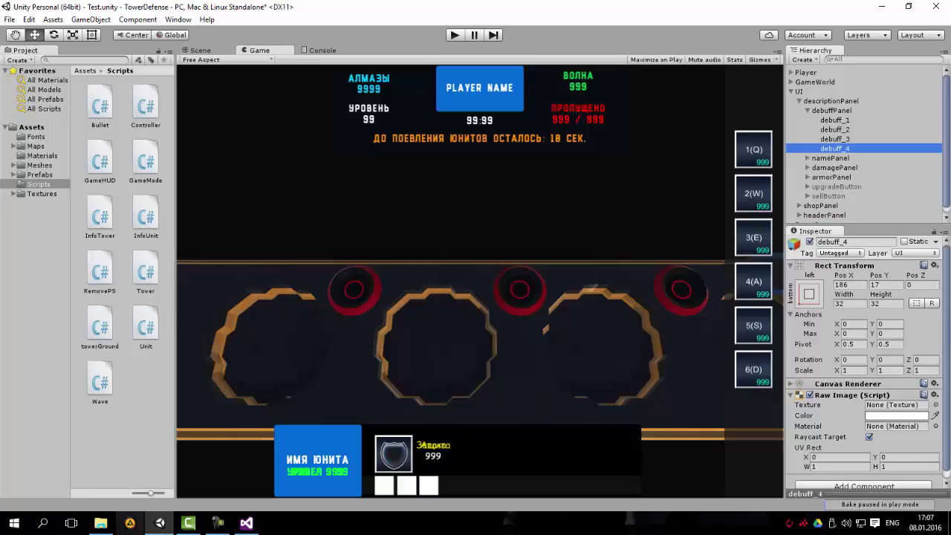
{"action": "left_click", "coordinate": [218, 522]}
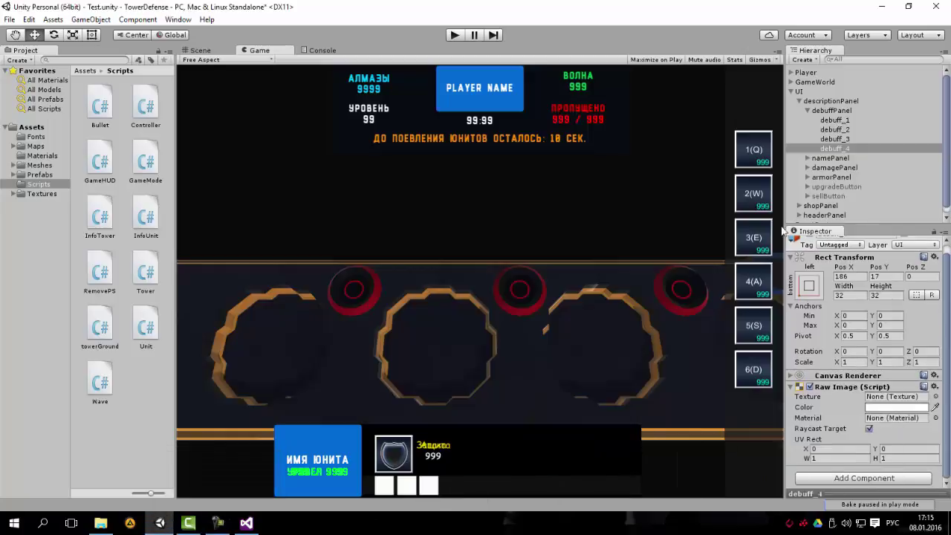
{"action": "mouse_move", "coordinate": [844, 286]}
{"action": "left_mouse_down"}
{"action": "mouse_move", "coordinate": [899, 293]}
{"action": "mouse_move", "coordinate": [644, 315]}
{"action": "left_mouse_up"}
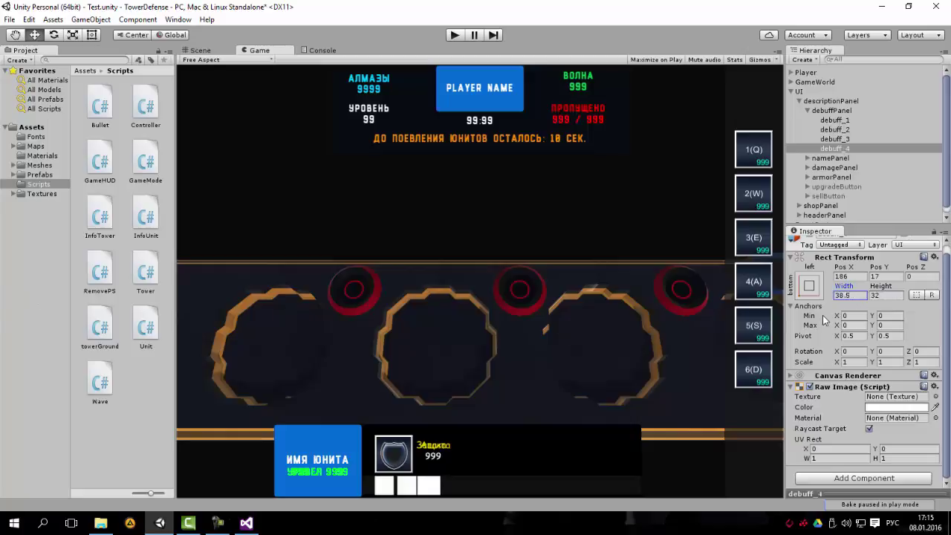
{"action": "type", "text": "32"}
{"action": "mouse_move", "coordinate": [840, 267]}
{"action": "left_mouse_down"}
{"action": "mouse_move", "coordinate": [940, 269]}
{"action": "mouse_move", "coordinate": [26, 270]}
{"action": "left_mouse_up"}
{"action": "type", "text": "222"}
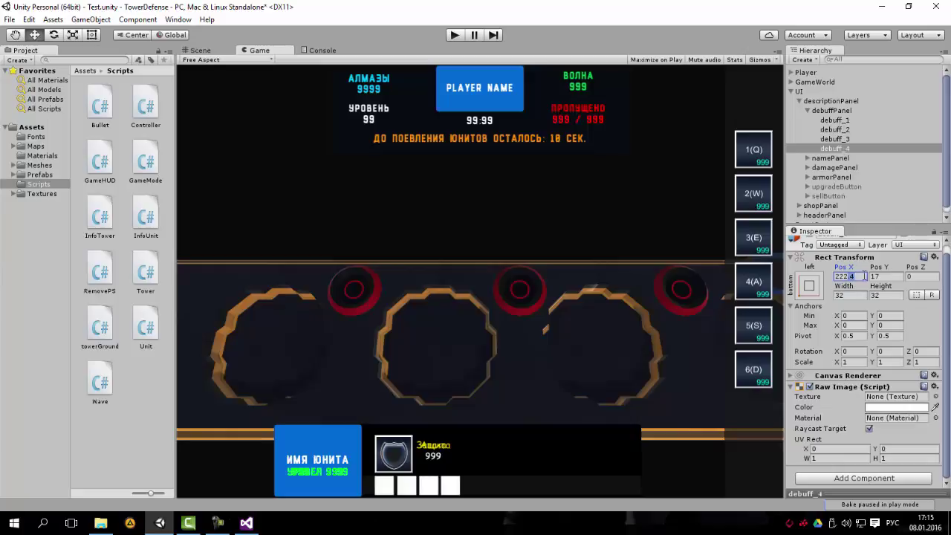
Compare the four slots' positions, then bring up the Aura folder in File Explorer
{"action": "left_click", "coordinate": [835, 121]}
{"action": "left_click", "coordinate": [837, 131]}
{"action": "left_click", "coordinate": [839, 140]}
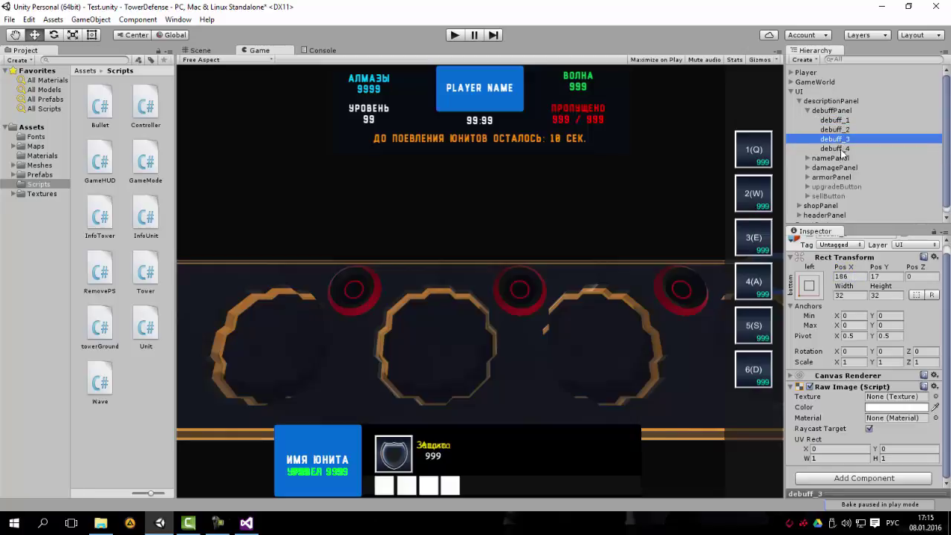
{"action": "left_click", "coordinate": [841, 149]}
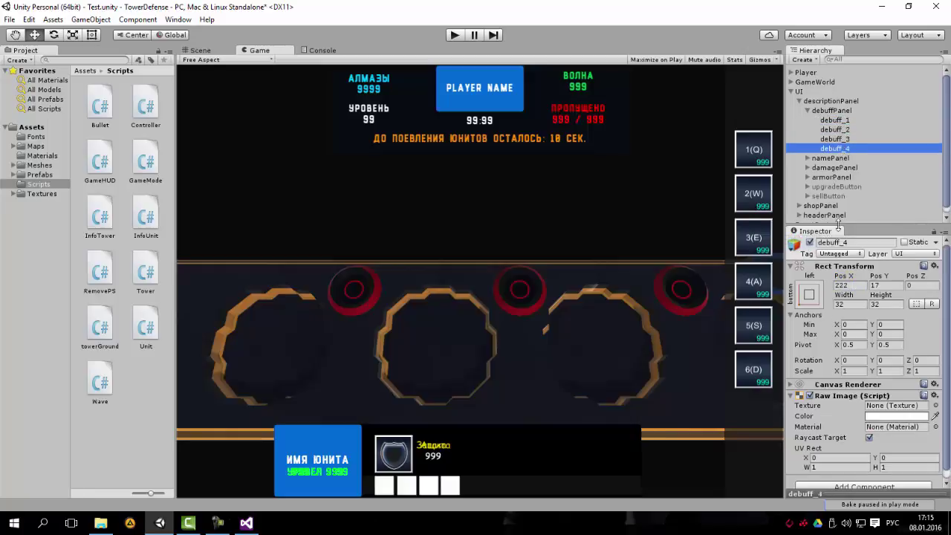
{"action": "left_click", "coordinate": [101, 523]}
Check the status-bar file sizes of a_Armor, a_Fire, a_Frost and a_Psyonick in turn
{"action": "left_click_drag", "start_coordinate": [185, 231], "coordinate": [541, 157]}
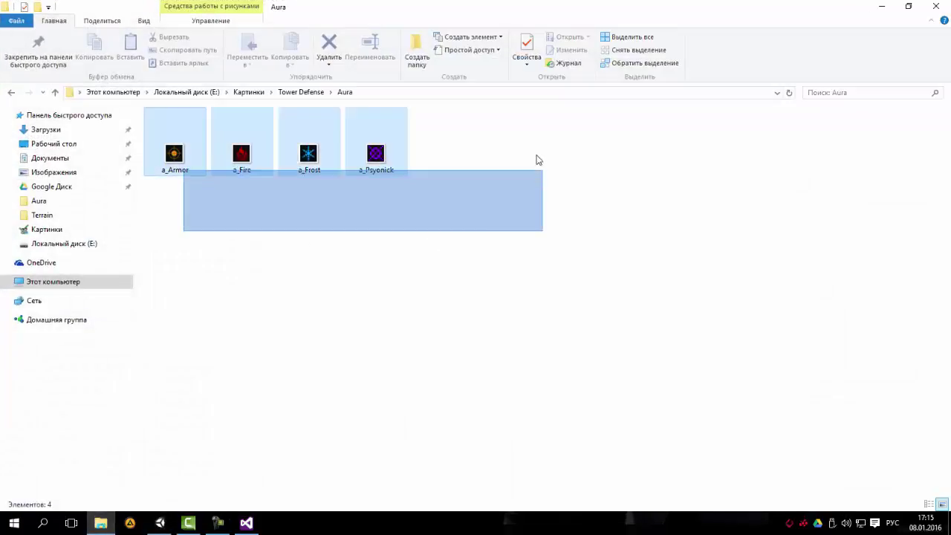
{"action": "left_click", "coordinate": [179, 257]}
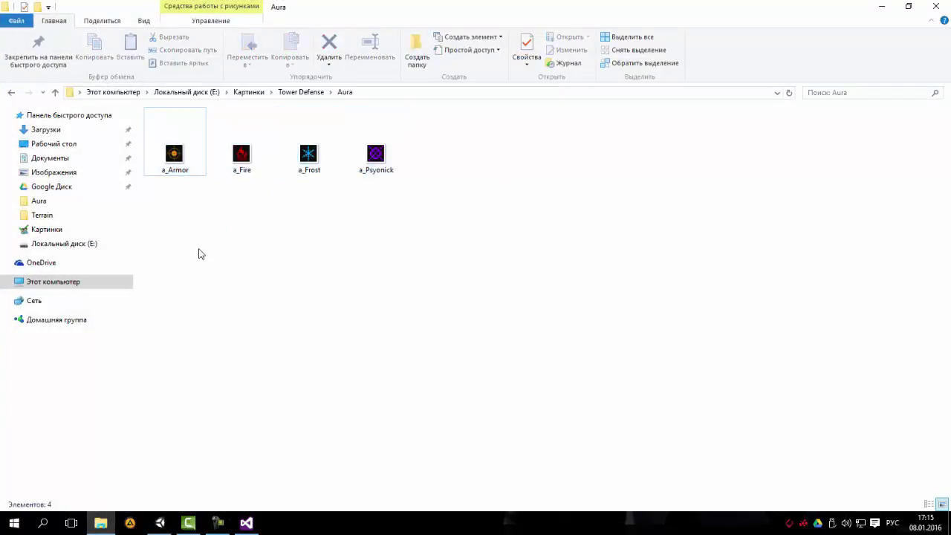
{"action": "left_click", "coordinate": [174, 156]}
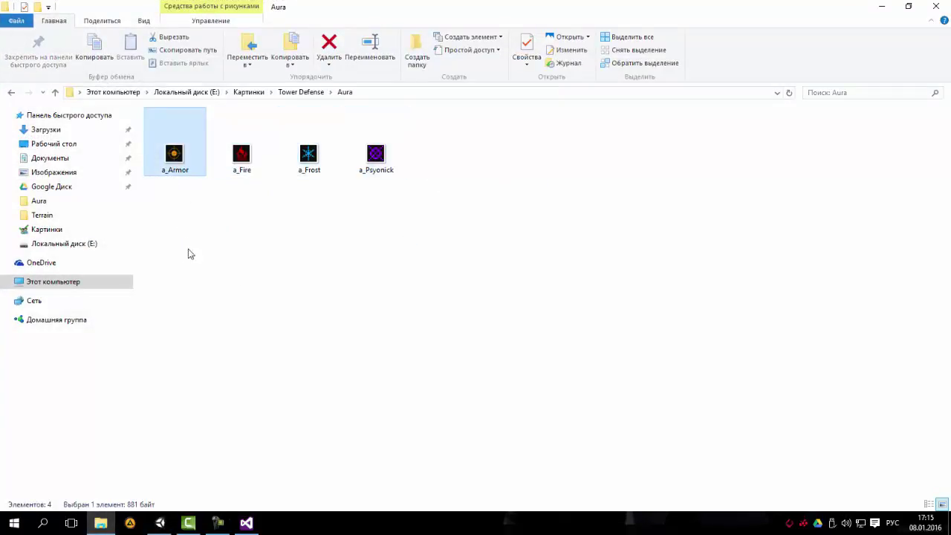
{"action": "left_click", "coordinate": [248, 159]}
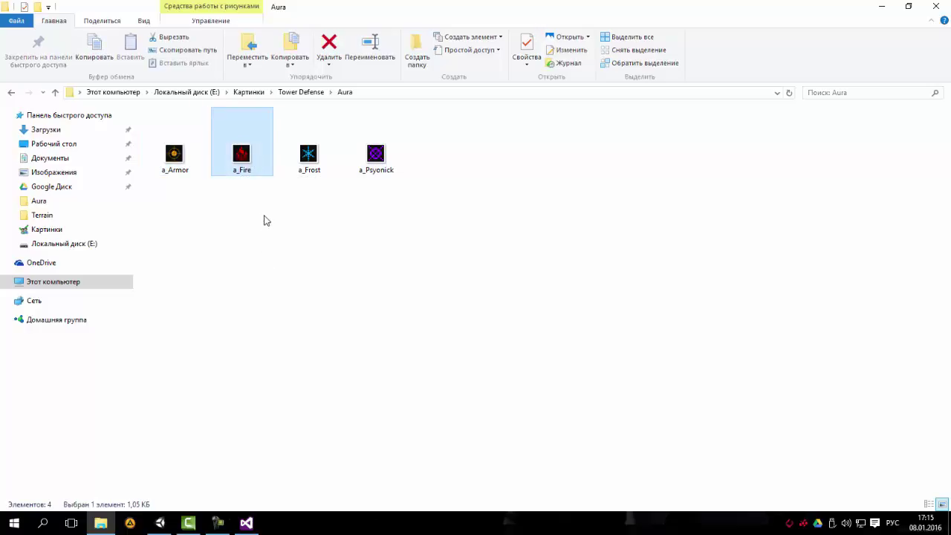
{"action": "mouse_move", "coordinate": [249, 192]}
{"action": "left_click", "coordinate": [314, 158]}
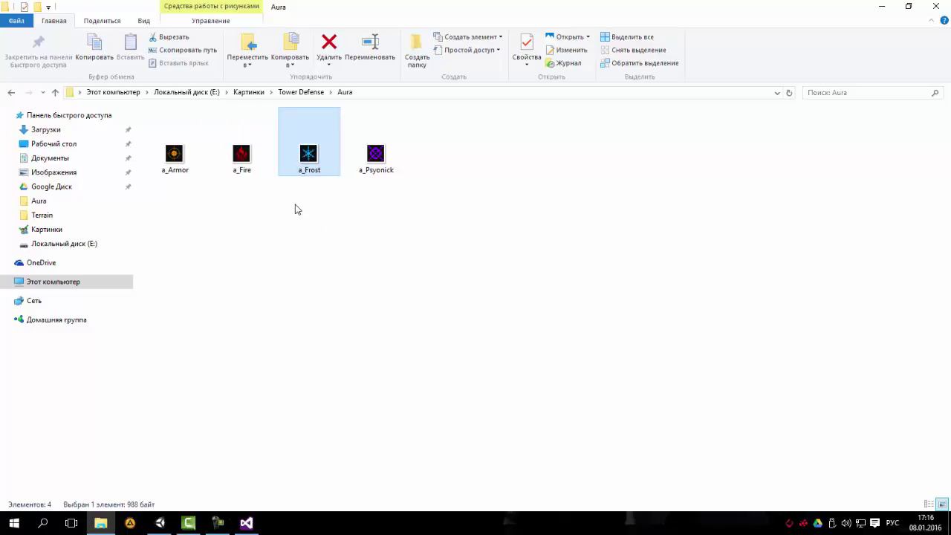
{"action": "left_click", "coordinate": [382, 153]}
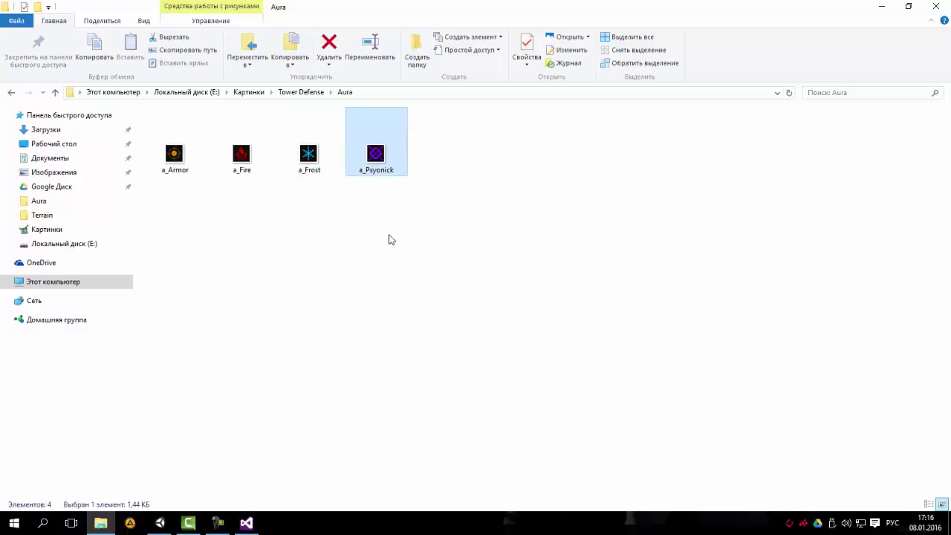
{"action": "left_click", "coordinate": [365, 241]}
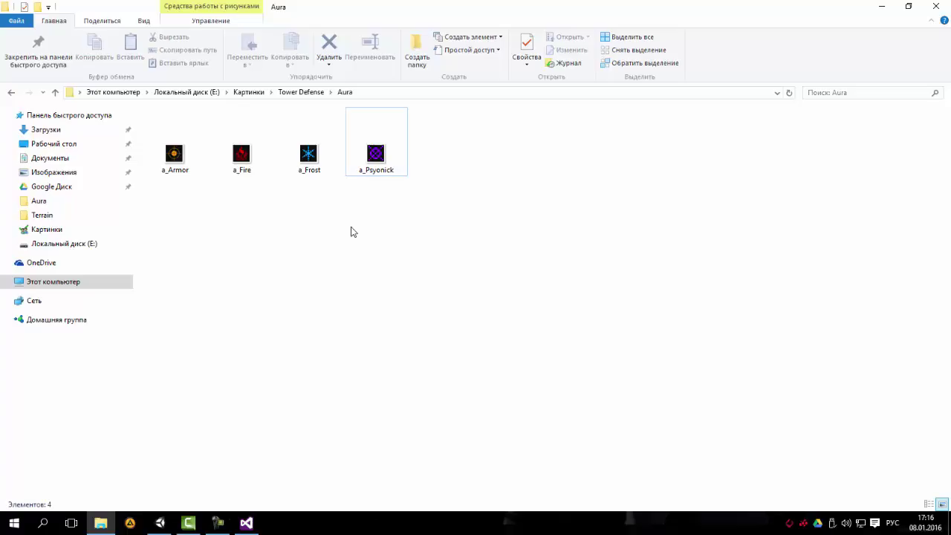
Point out the a_Psyonick image repeatedly, then the a_Frost and a_Fire images
{"action": "left_click", "coordinate": [388, 167]}
{"action": "left_click", "coordinate": [391, 215]}
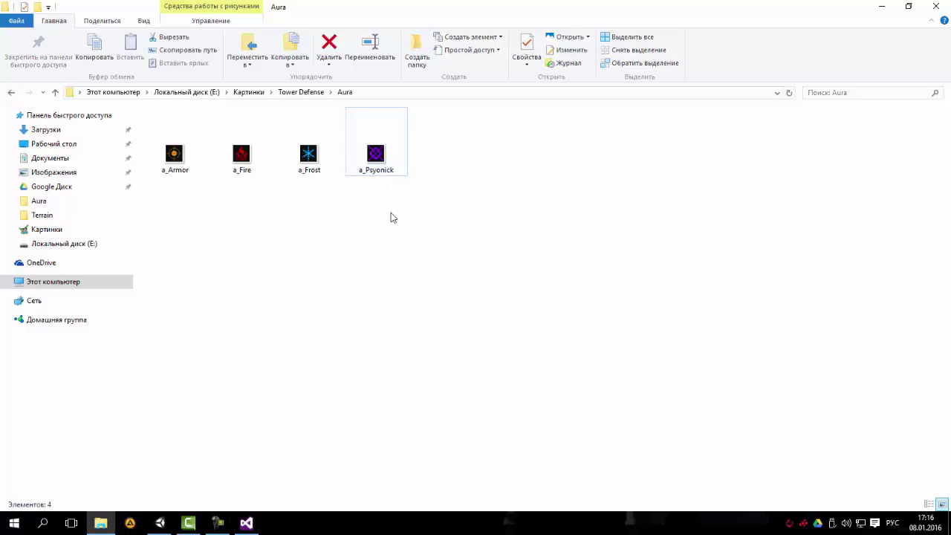
{"action": "left_click", "coordinate": [375, 173]}
{"action": "left_click", "coordinate": [372, 225]}
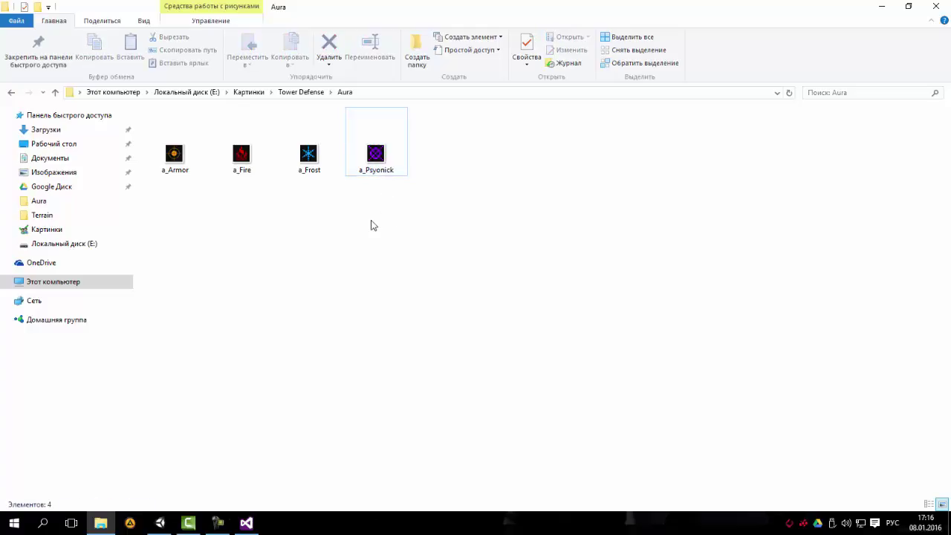
{"action": "left_click", "coordinate": [375, 169]}
{"action": "left_click", "coordinate": [365, 227]}
{"action": "left_click", "coordinate": [309, 158]}
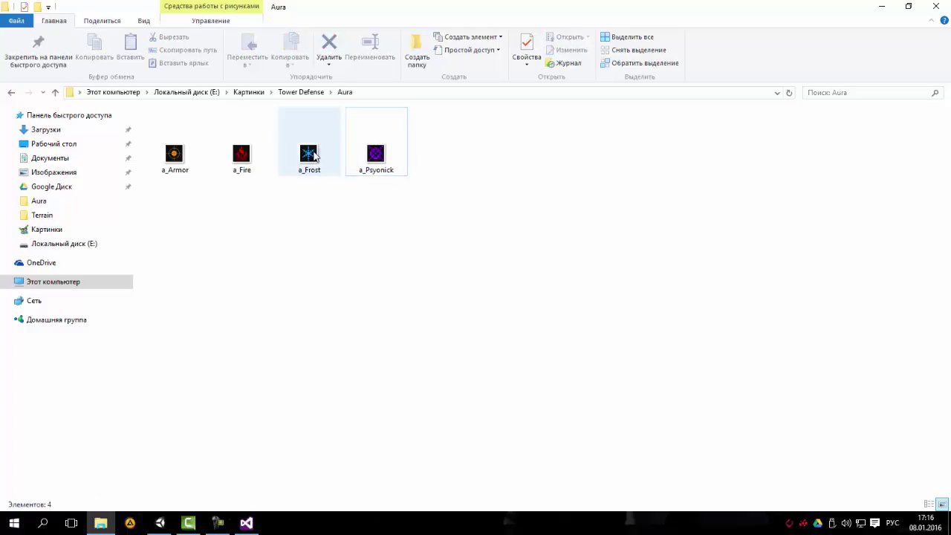
{"action": "left_click", "coordinate": [236, 157]}
{"action": "left_click", "coordinate": [306, 158]}
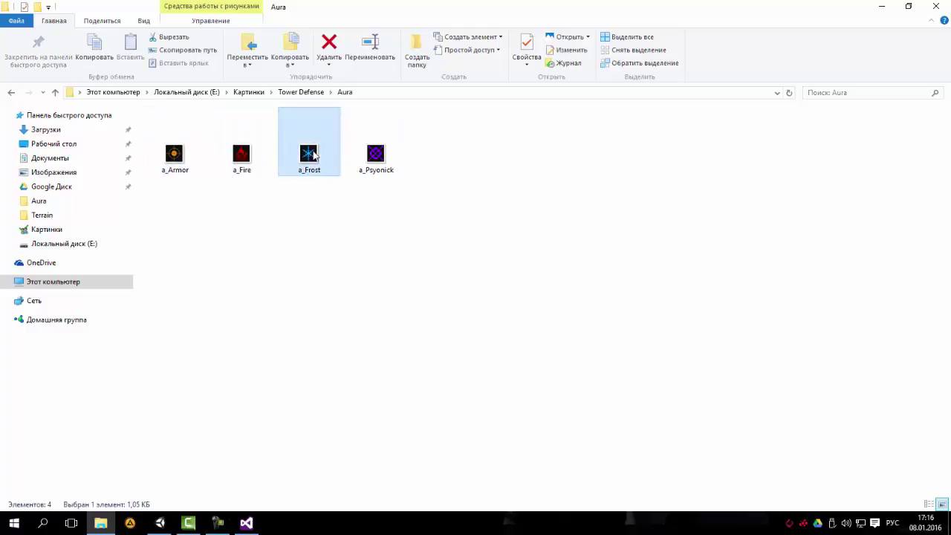
{"action": "left_click", "coordinate": [377, 162]}
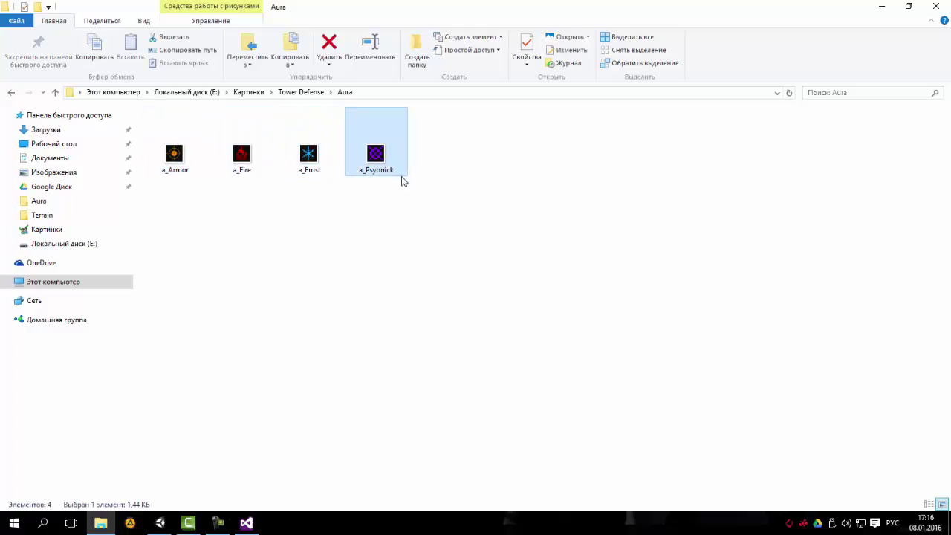
{"action": "left_click", "coordinate": [394, 235]}
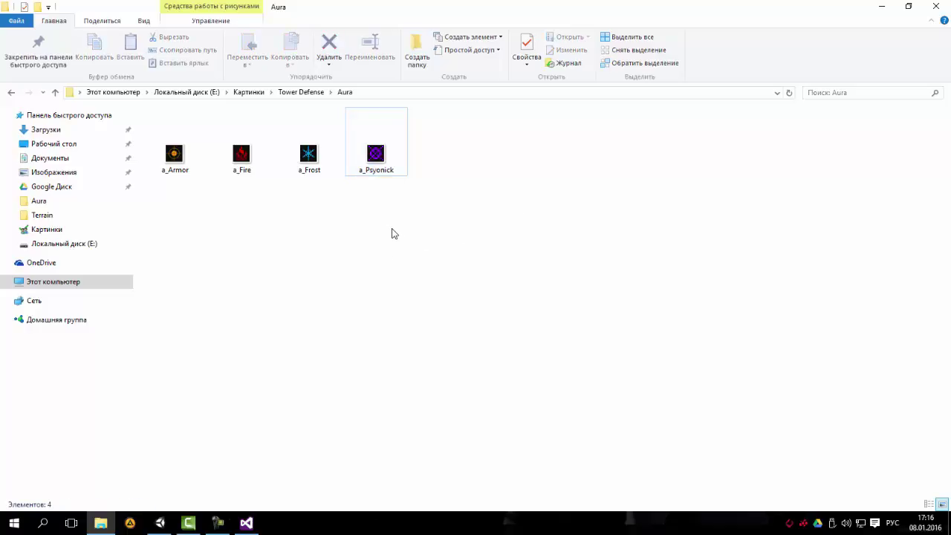
Cycle through a_Frost, a_Fire, a_Armor and a_Psyonick, highlighting each aura icon
{"action": "left_click", "coordinate": [306, 171]}
{"action": "left_click", "coordinate": [245, 162]}
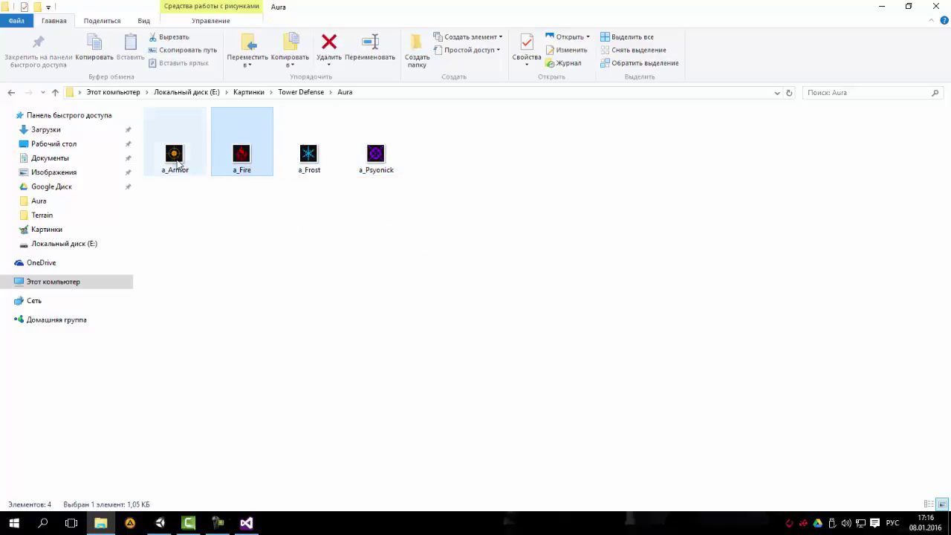
{"action": "left_click", "coordinate": [192, 168]}
{"action": "left_click", "coordinate": [317, 161]}
{"action": "left_click", "coordinate": [364, 160]}
{"action": "left_click", "coordinate": [244, 167]}
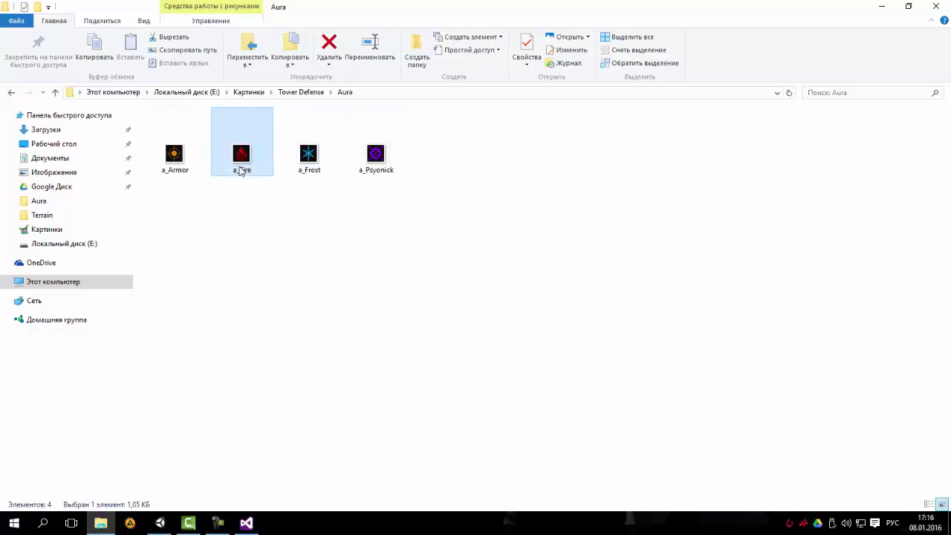
{"action": "left_click", "coordinate": [180, 155]}
{"action": "left_click", "coordinate": [245, 159]}
{"action": "left_click", "coordinate": [312, 157]}
{"action": "left_click", "coordinate": [371, 159]}
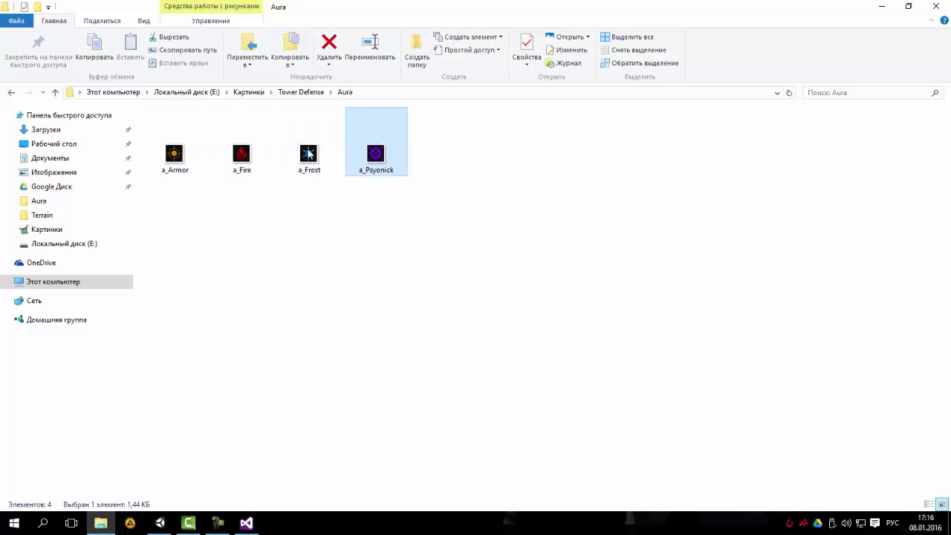
Highlight each aura icon once more, then select all four images together
{"action": "left_click", "coordinate": [310, 157]}
{"action": "left_click", "coordinate": [243, 159]}
{"action": "left_click", "coordinate": [174, 156]}
{"action": "left_click", "coordinate": [249, 157]}
{"action": "left_click", "coordinate": [309, 160]}
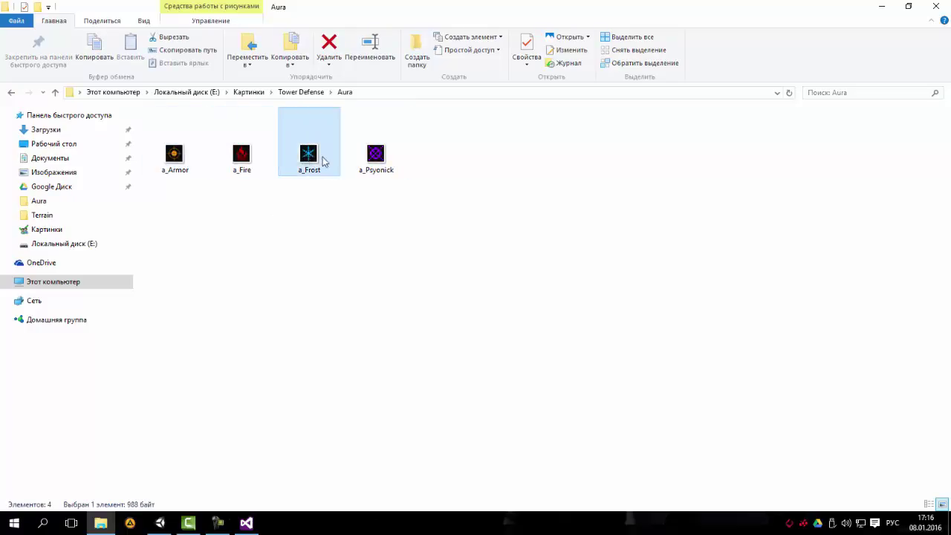
{"action": "left_click", "coordinate": [375, 160]}
{"action": "left_click", "coordinate": [308, 154]}
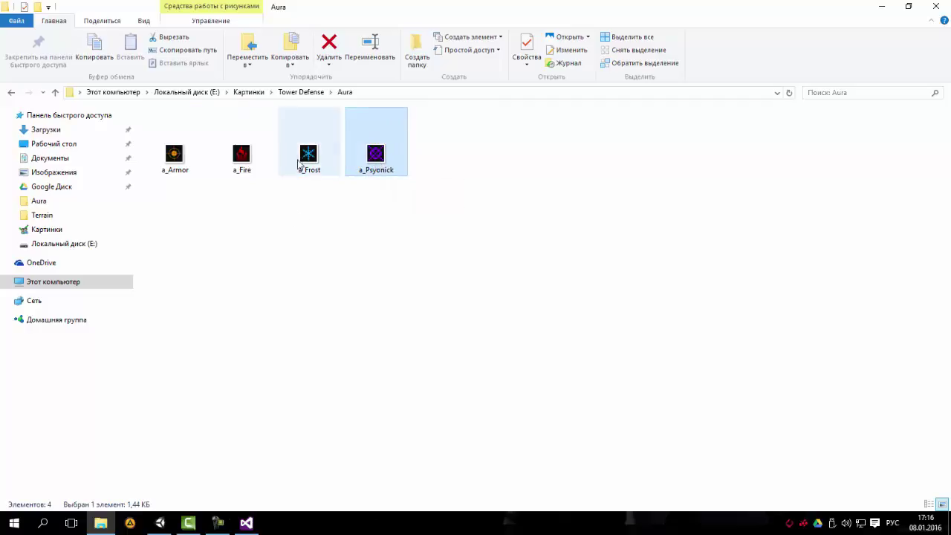
{"action": "left_click", "coordinate": [221, 155]}
{"action": "left_click", "coordinate": [175, 156]}
{"action": "left_click", "coordinate": [394, 247]}
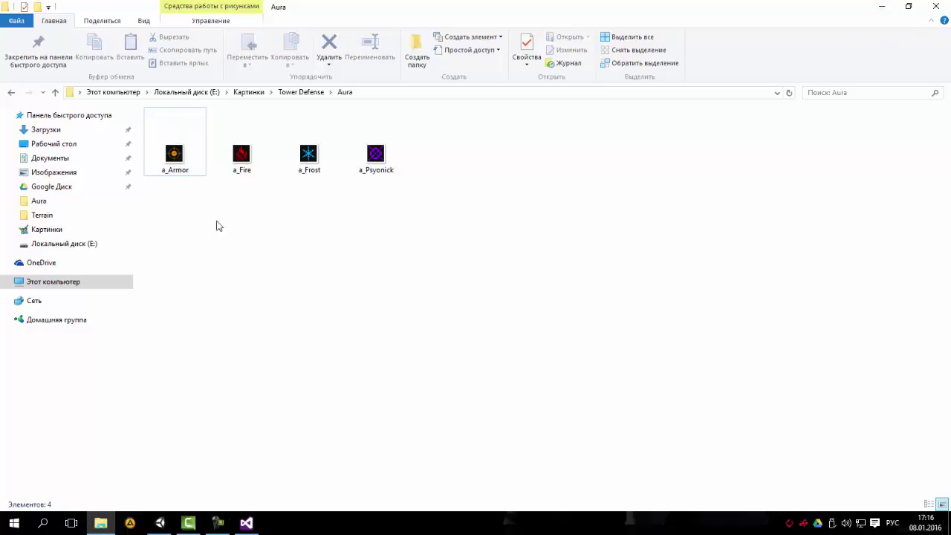
{"action": "left_click_drag", "start_coordinate": [187, 219], "coordinate": [490, 164]}
{"action": "left_click", "coordinate": [883, 8]}
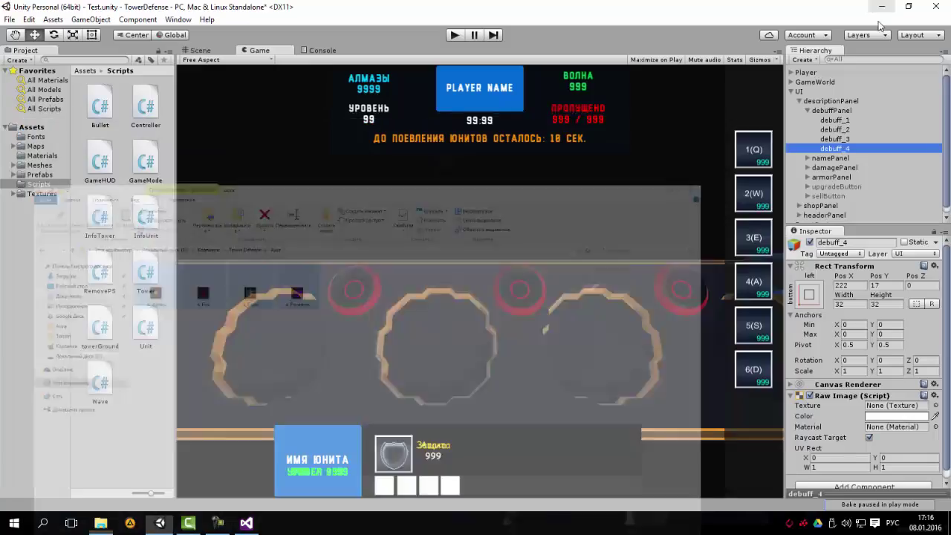
{"action": "scroll", "coordinate": [796, 360], "scroll_direction": "down", "scroll_amount": 1}
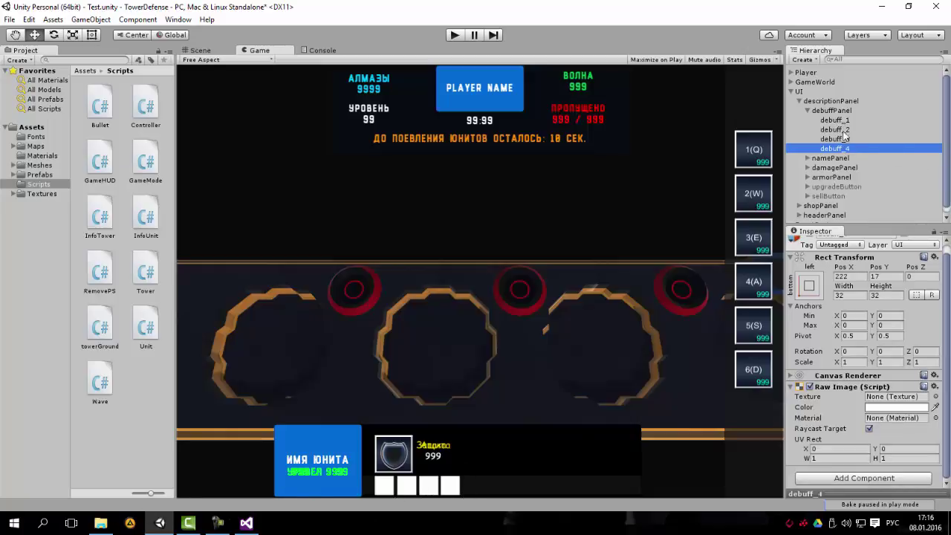
{"action": "scroll", "coordinate": [838, 310], "scroll_direction": "up", "scroll_amount": 1}
{"action": "left_click", "coordinate": [812, 245]}
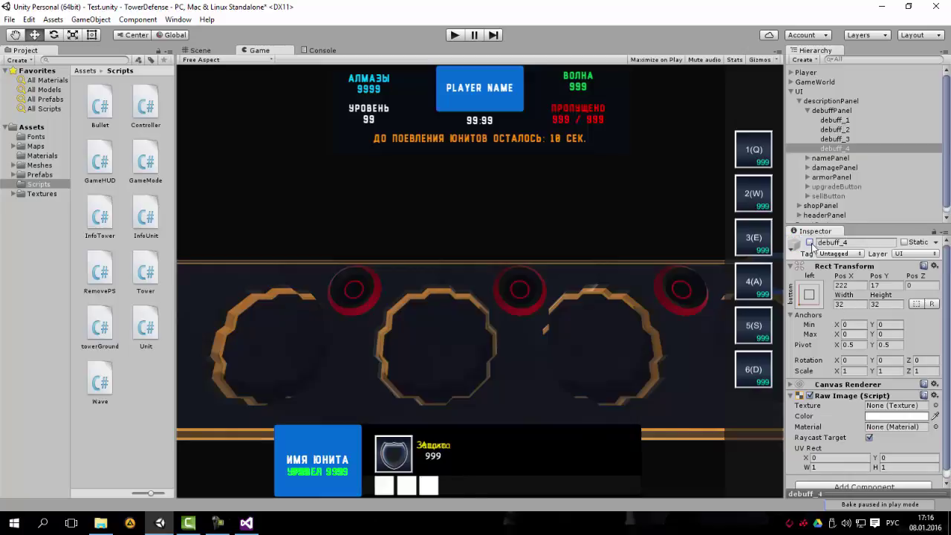
{"action": "left_click", "coordinate": [810, 242]}
{"action": "left_click", "coordinate": [809, 243]}
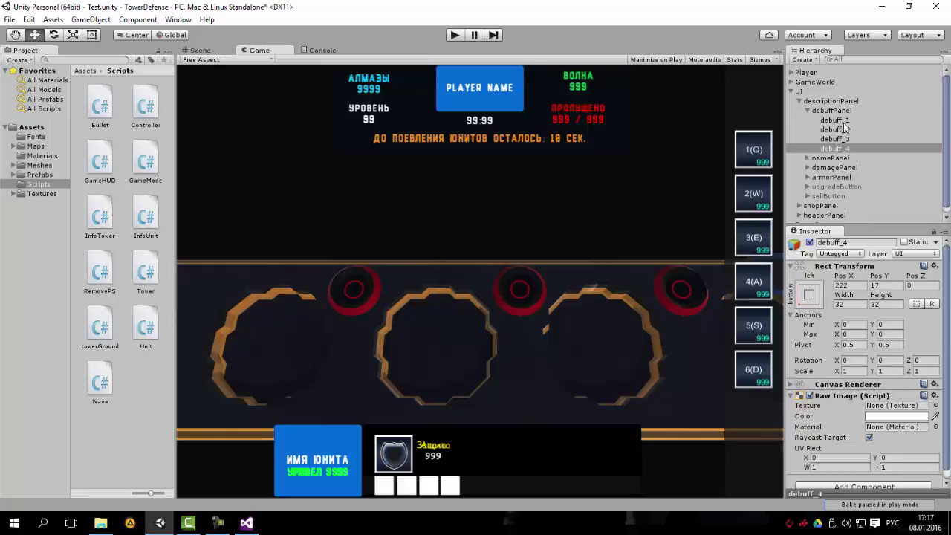